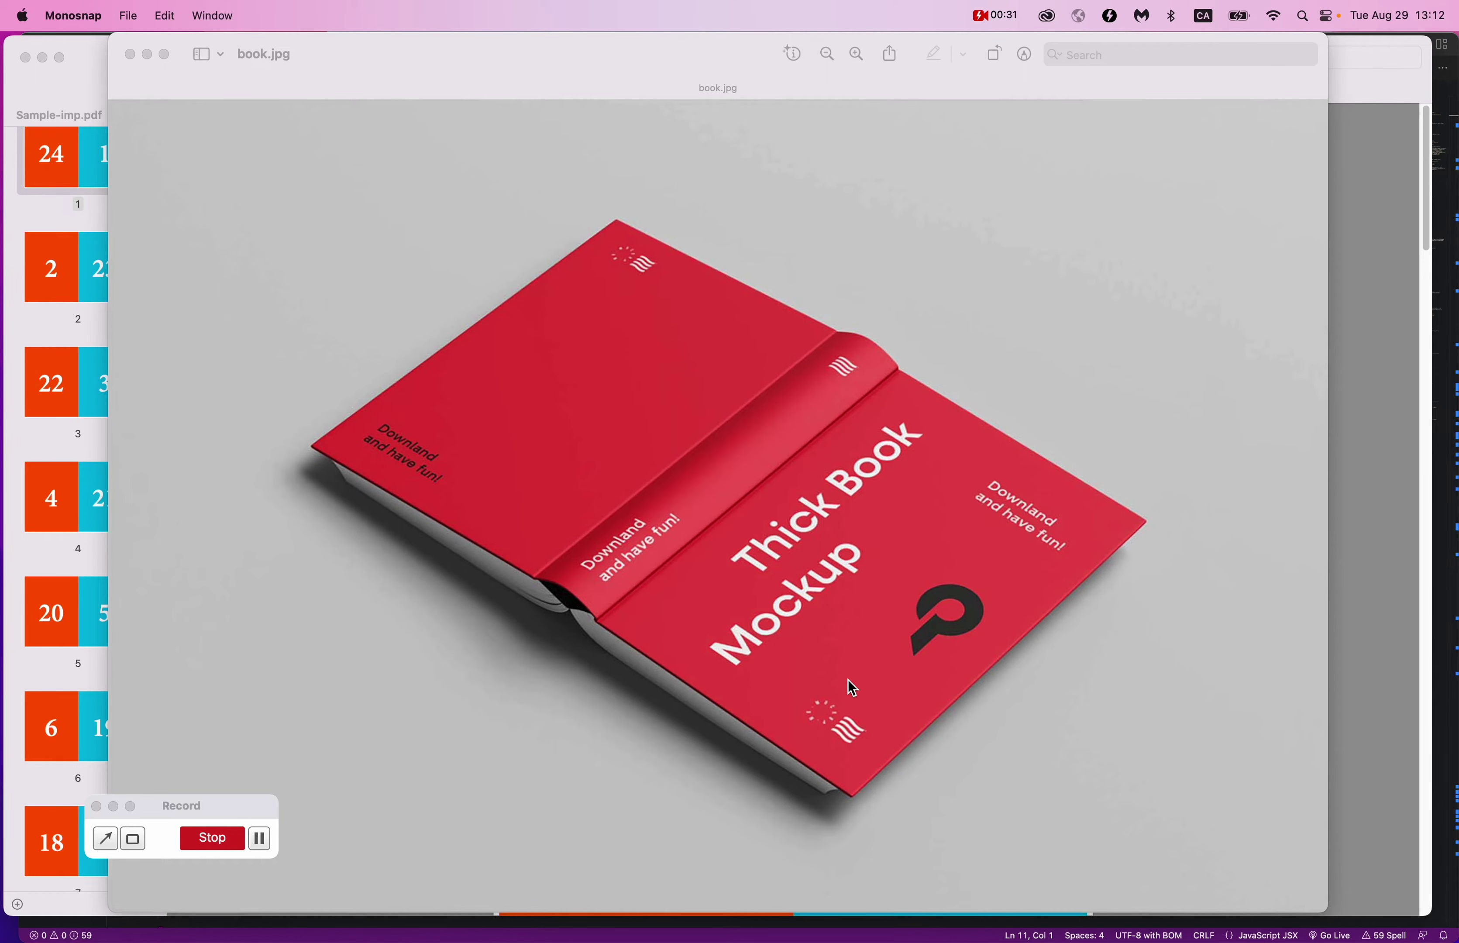
- Examine the front cover, back cover and spine of the open book mockup in book.jpg
{"action": "left_click", "coordinate": [828, 635]}
{"action": "scroll", "coordinate": [943, 618], "scroll_direction": "up", "scroll_amount": 5}
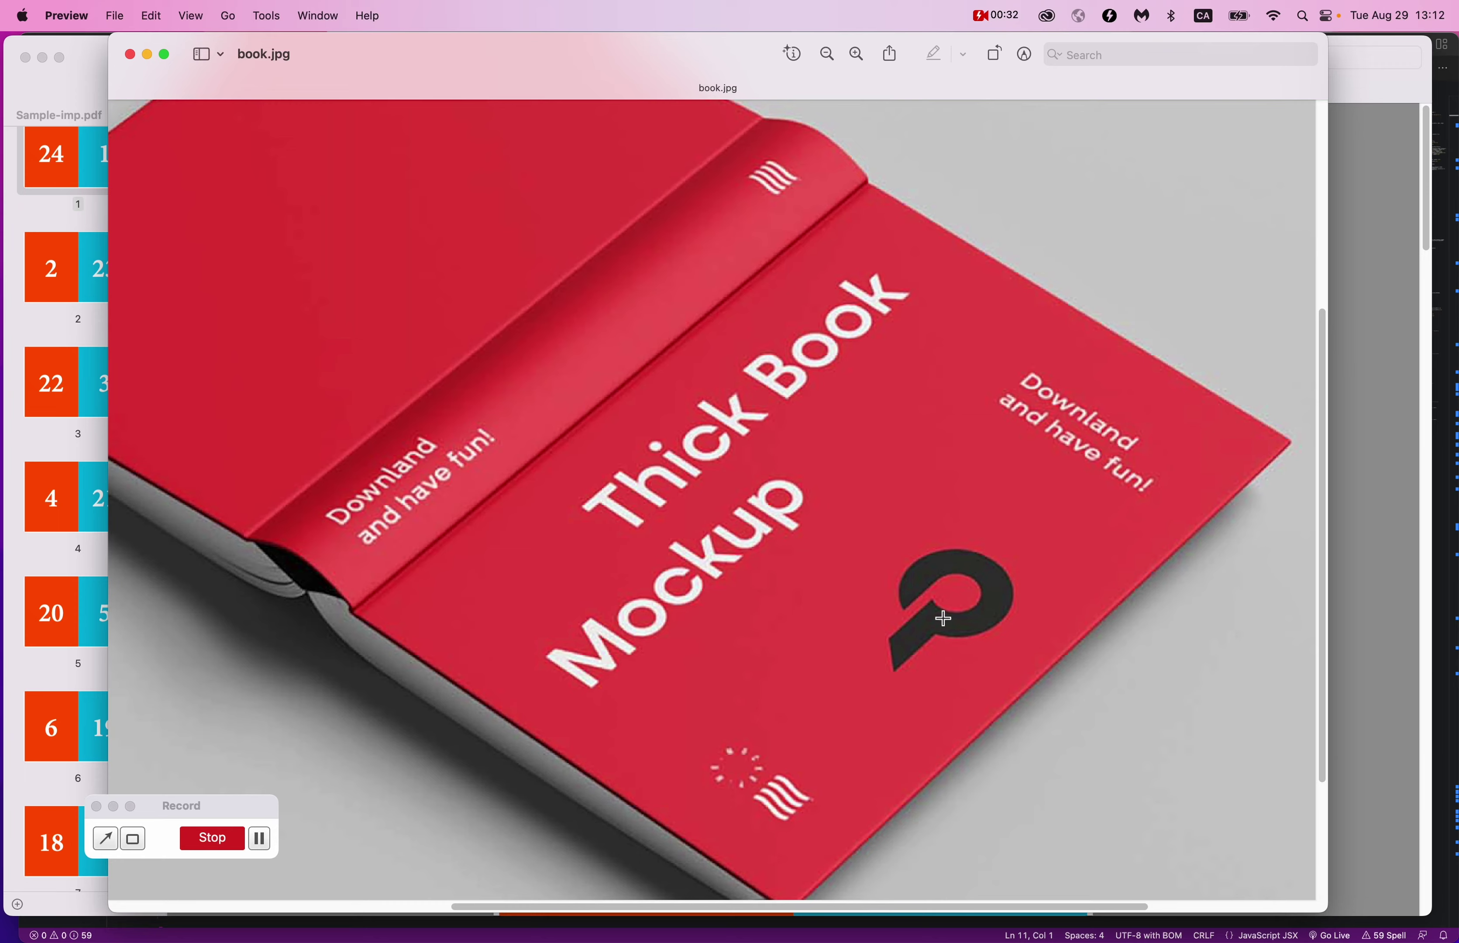
{"action": "scroll", "coordinate": [943, 618], "scroll_direction": "down", "scroll_amount": 3}
{"action": "scroll", "coordinate": [943, 618], "scroll_direction": "up", "scroll_amount": 4}
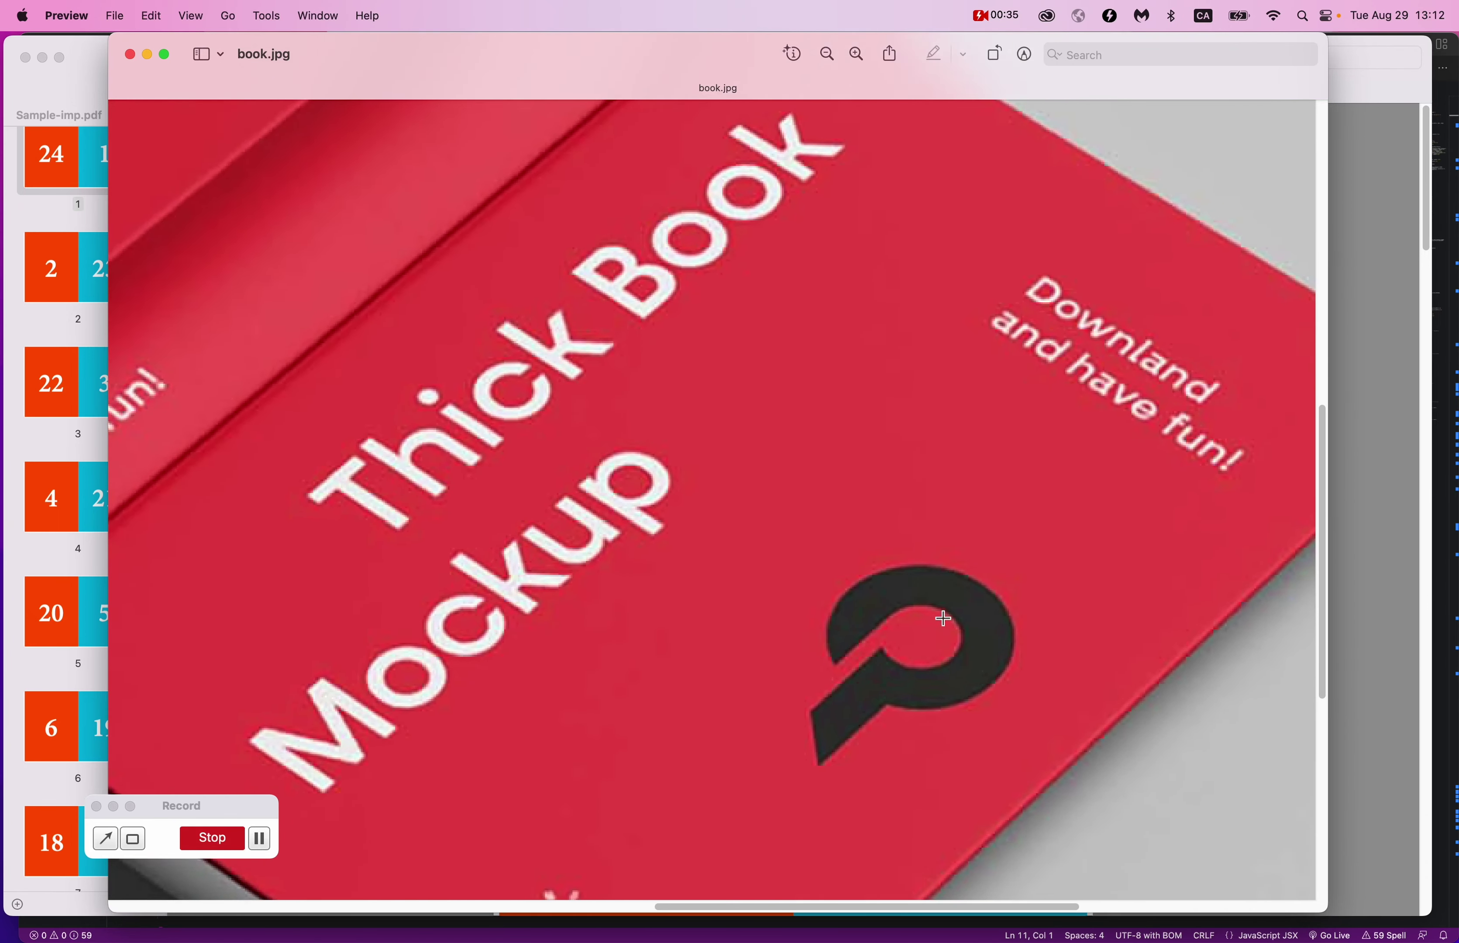
{"action": "scroll", "coordinate": [943, 618], "scroll_direction": "down", "scroll_amount": 3}
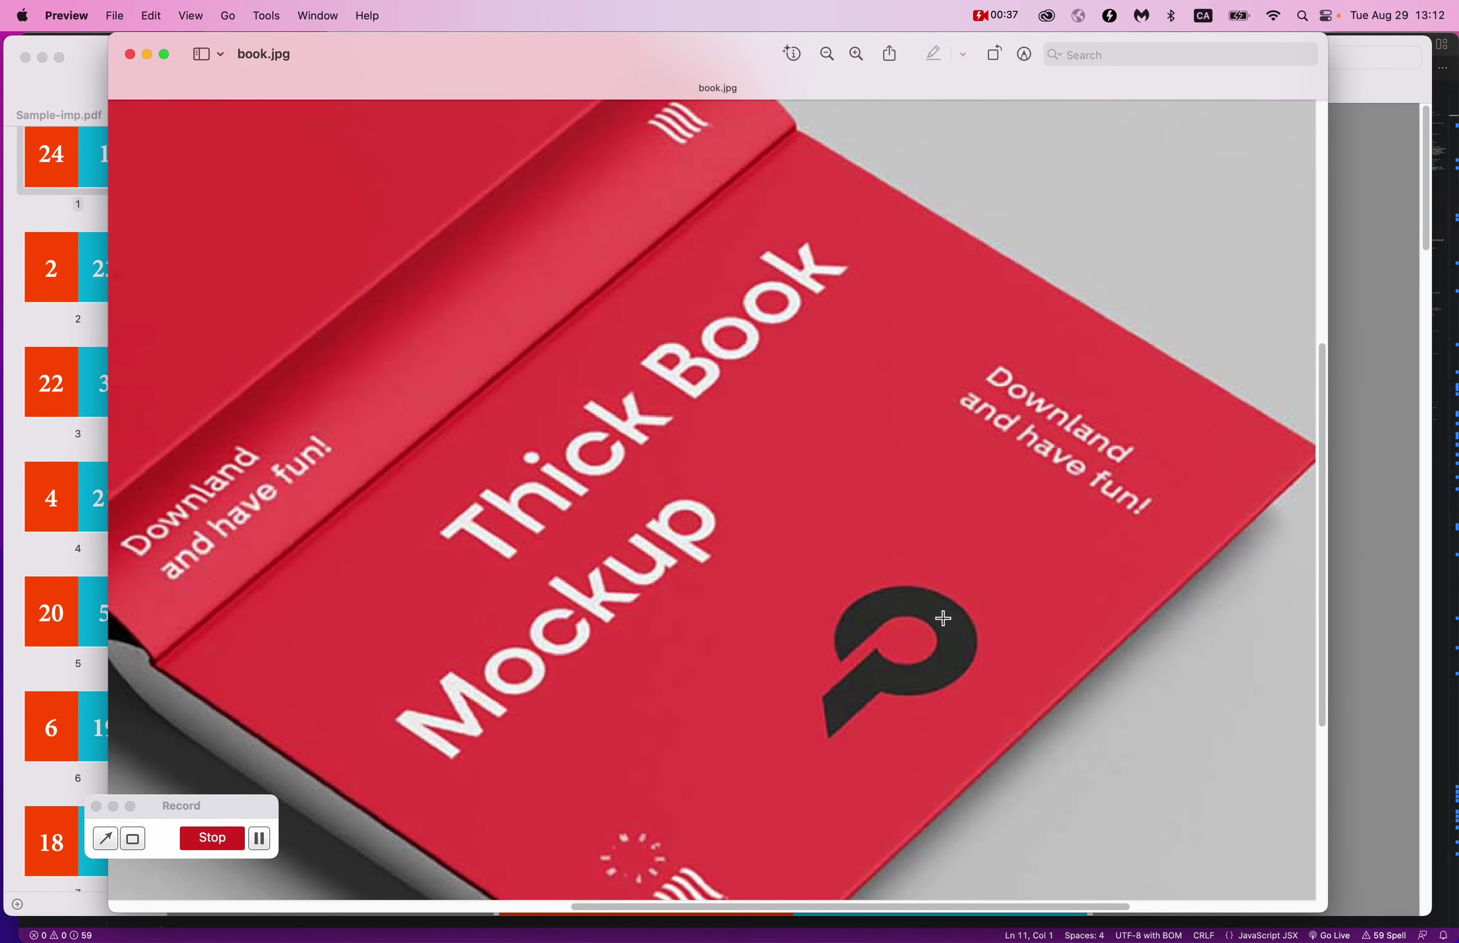
{"action": "scroll", "coordinate": [942, 618], "scroll_direction": "up", "scroll_amount": 3}
{"action": "scroll", "coordinate": [943, 618], "scroll_direction": "up", "scroll_amount": 5}
{"action": "scroll", "coordinate": [943, 618], "scroll_direction": "left", "scroll_amount": 5}
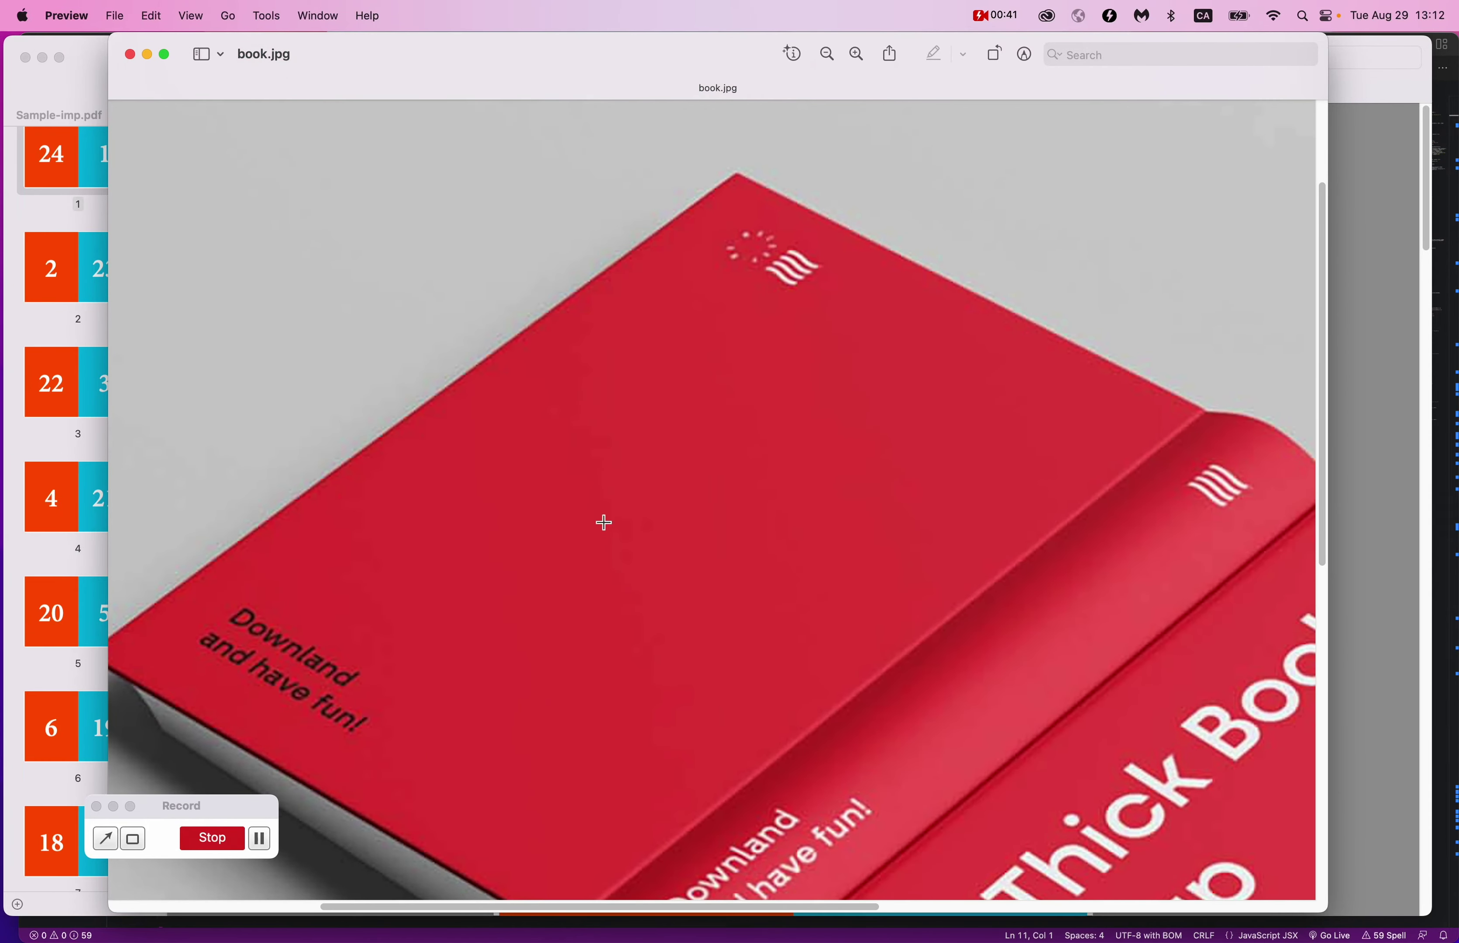
{"action": "scroll", "coordinate": [604, 523], "scroll_direction": "left", "scroll_amount": 2}
{"action": "scroll", "coordinate": [604, 522], "scroll_direction": "down", "scroll_amount": 2}
{"action": "scroll", "coordinate": [604, 521], "scroll_direction": "down", "scroll_amount": 3}
{"action": "scroll", "coordinate": [603, 521], "scroll_direction": "right", "scroll_amount": 5}
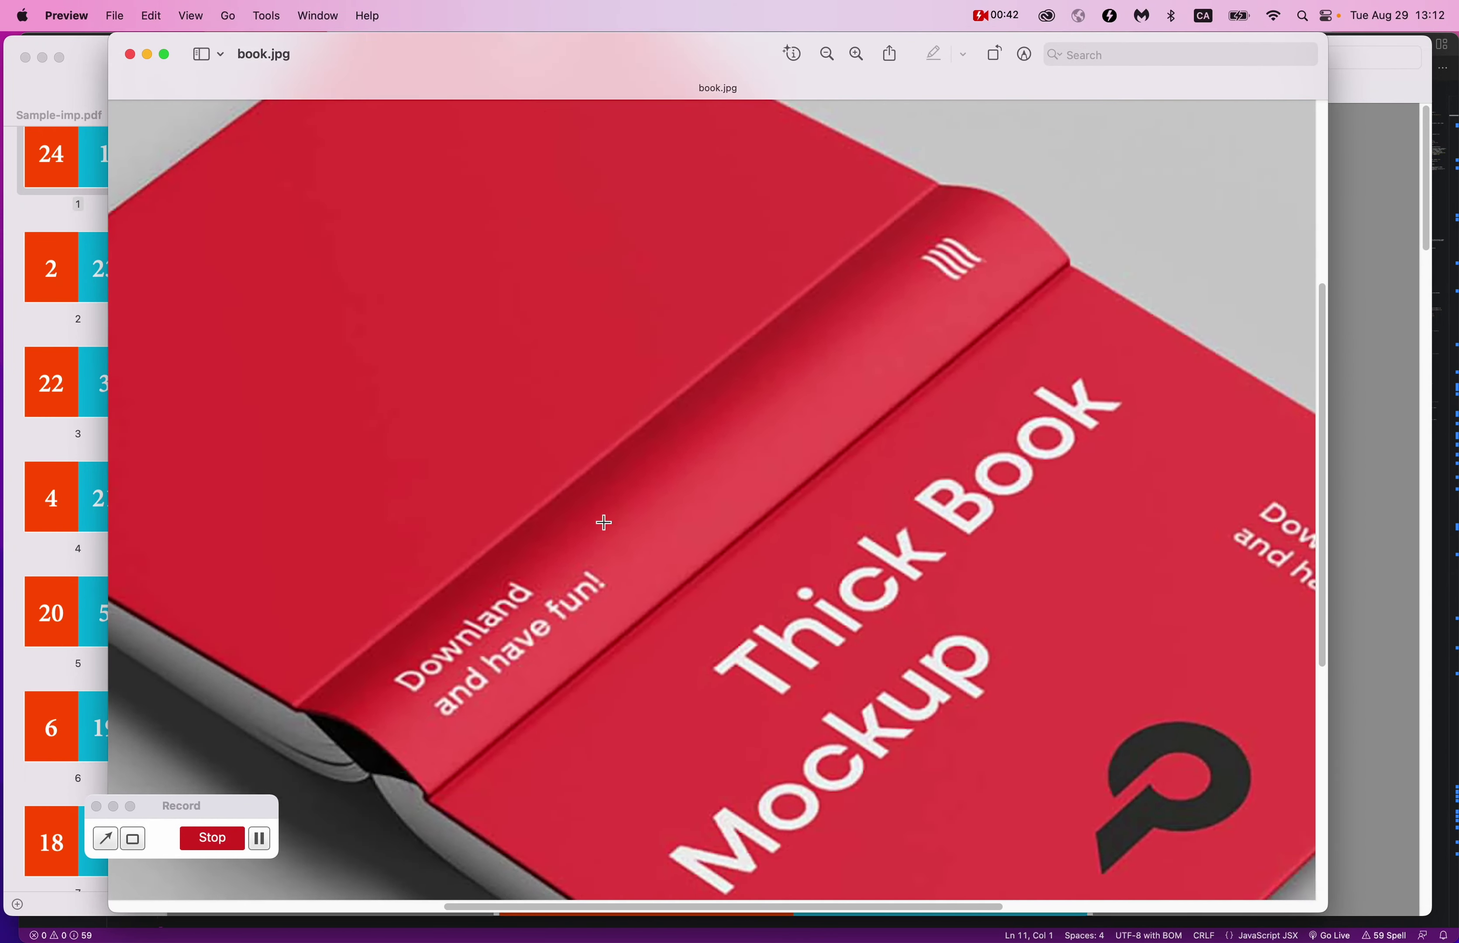
{"action": "scroll", "coordinate": [604, 521], "scroll_direction": "up", "scroll_amount": 3}
{"action": "scroll", "coordinate": [604, 521], "scroll_direction": "left", "scroll_amount": 3}
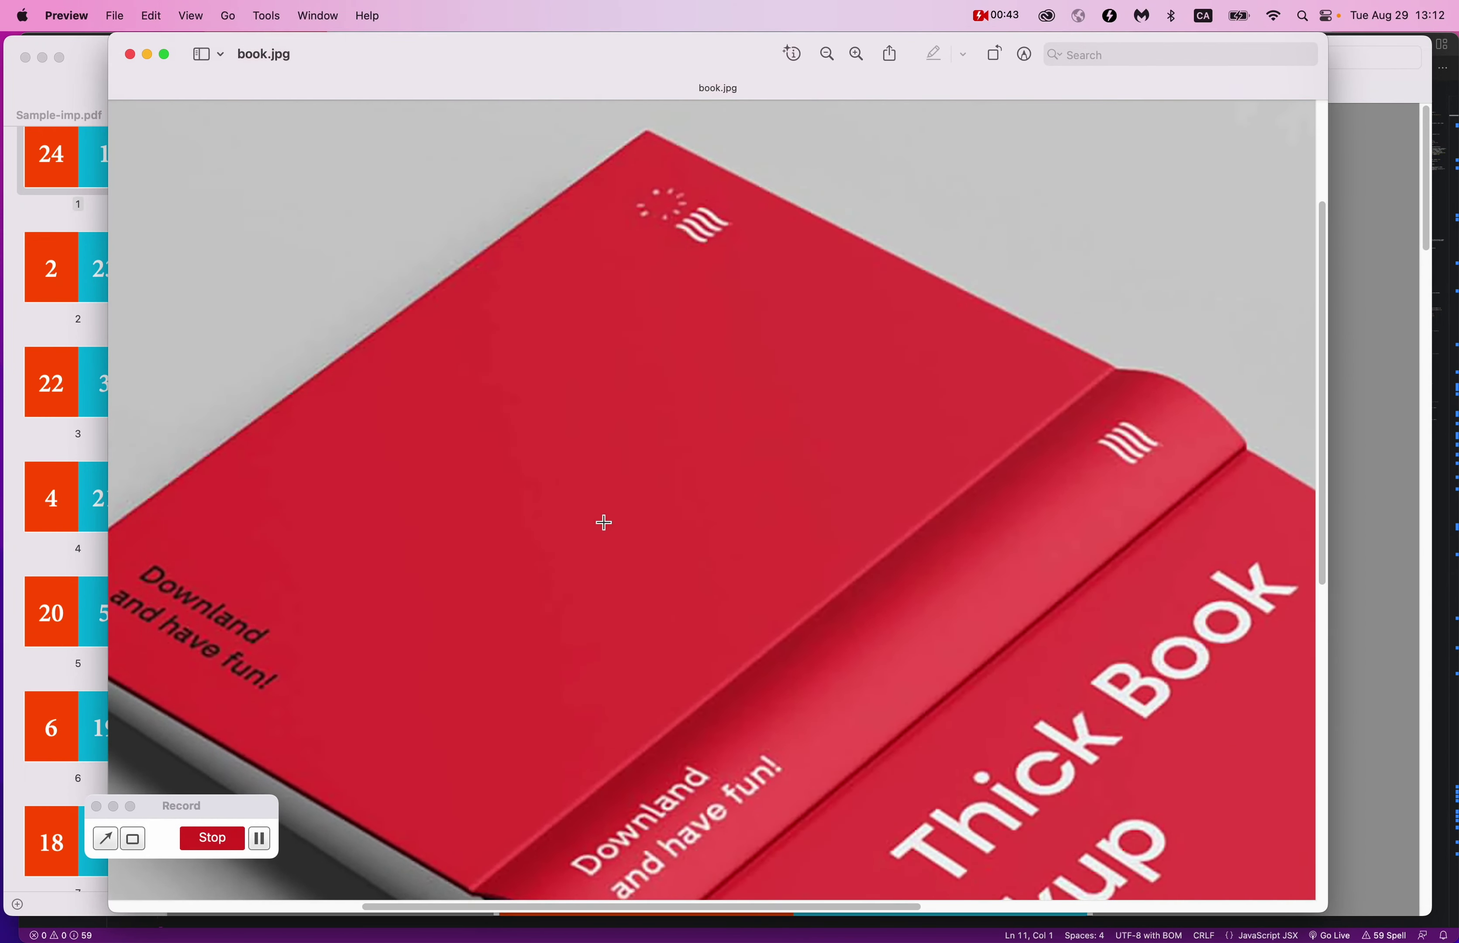
{"action": "scroll", "coordinate": [604, 522], "scroll_direction": "down", "scroll_amount": 5}
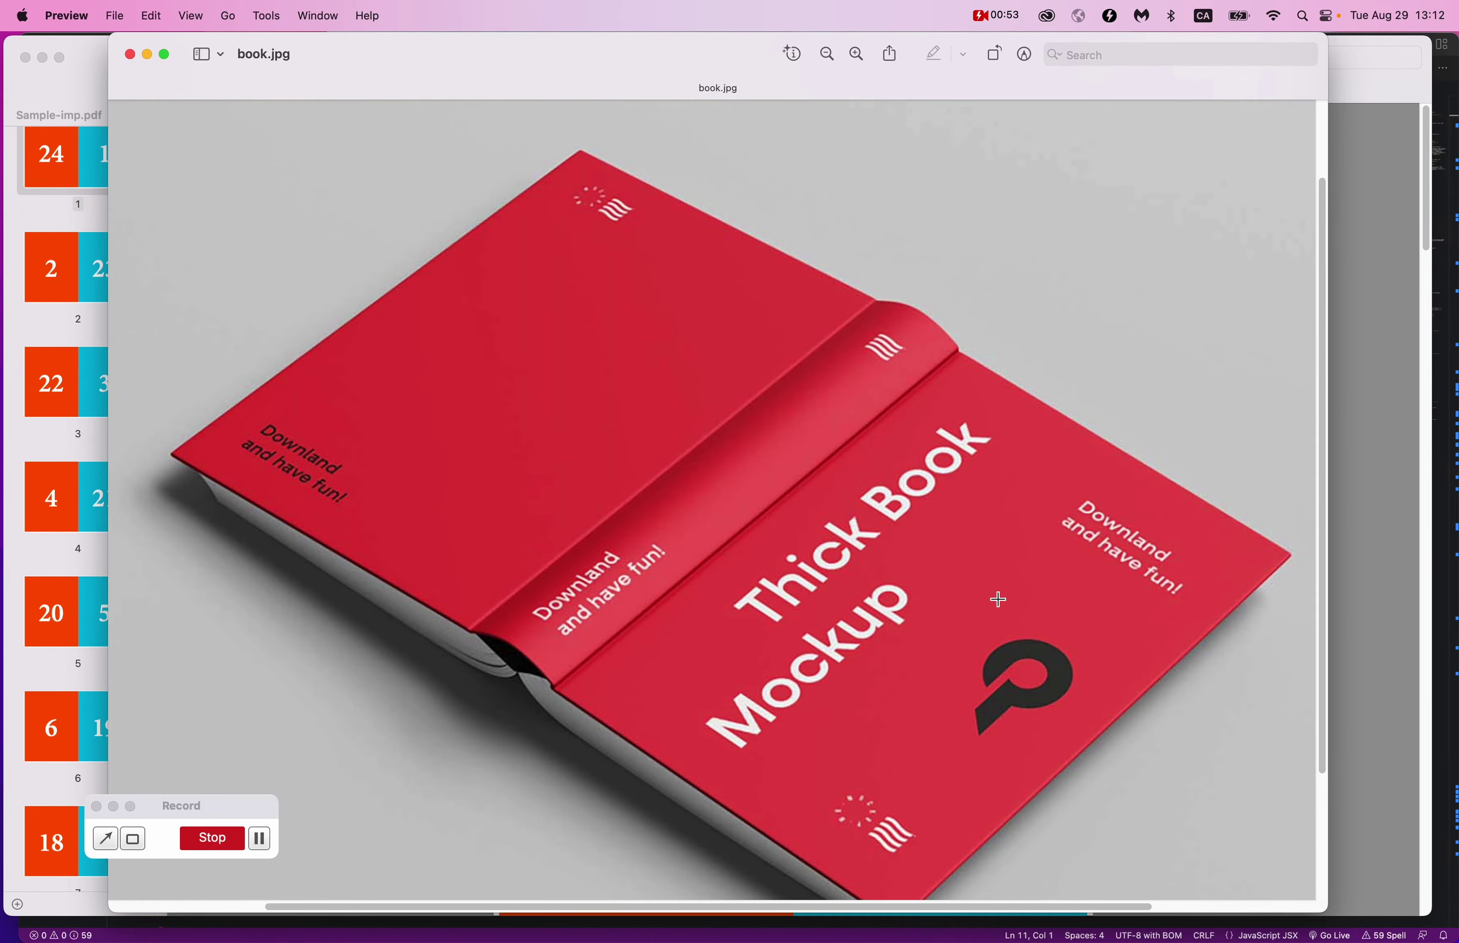
- Compare the mockup's front cover with its back cover up close
{"action": "scroll", "coordinate": [998, 600], "scroll_direction": "up", "scroll_amount": 2}
{"action": "scroll", "coordinate": [997, 599], "scroll_direction": "down", "scroll_amount": 2}
{"action": "scroll", "coordinate": [998, 600], "scroll_direction": "right", "scroll_amount": 2}
{"action": "scroll", "coordinate": [1104, 697], "scroll_direction": "up", "scroll_amount": 5}
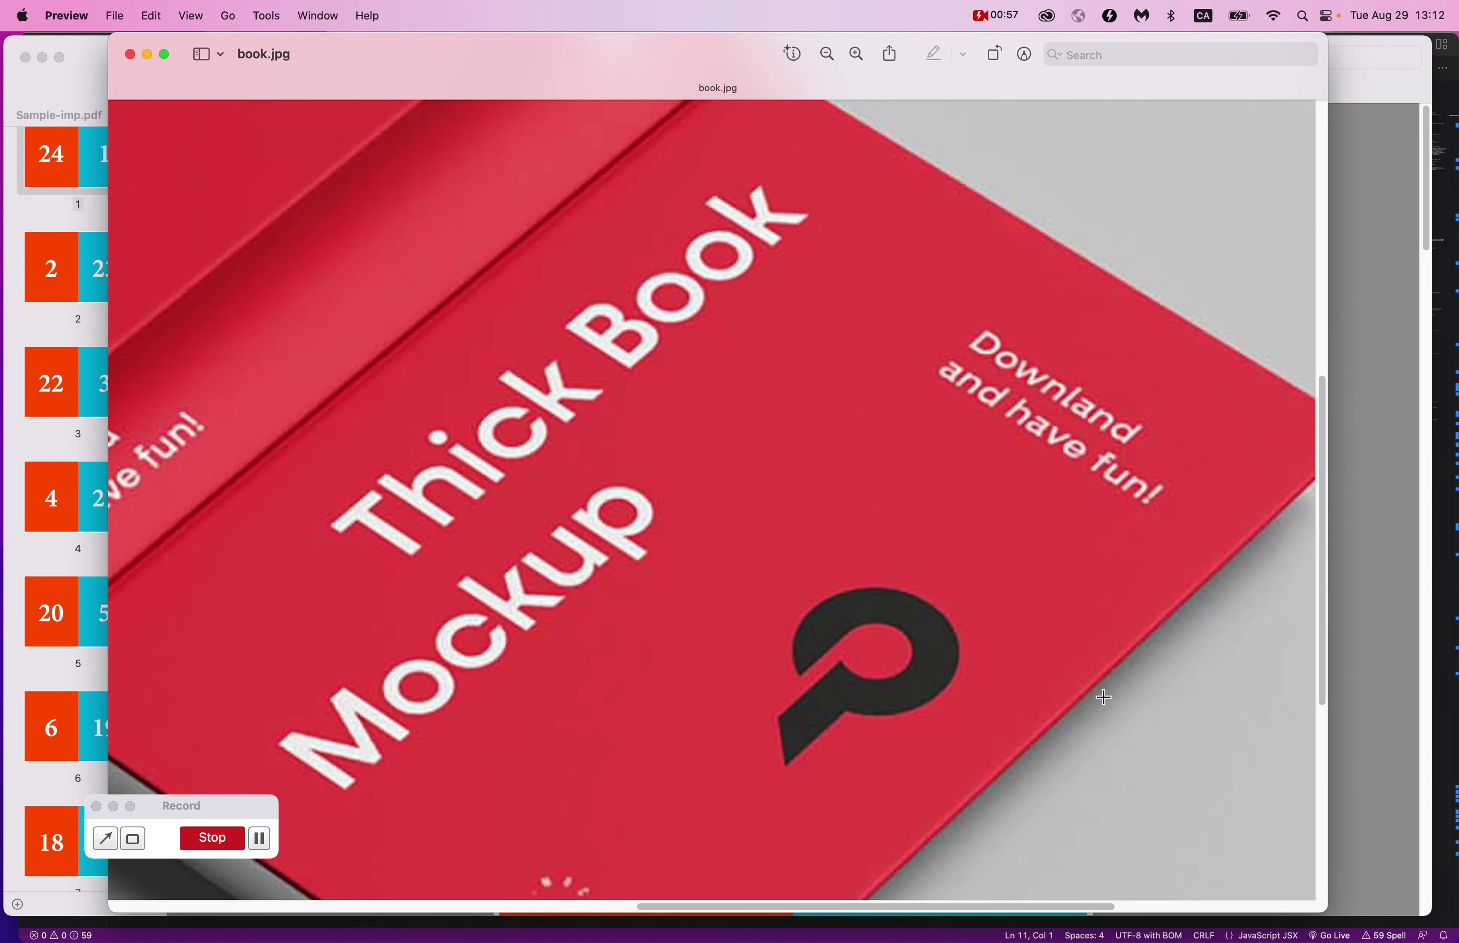
{"action": "scroll", "coordinate": [1103, 697], "scroll_direction": "up", "scroll_amount": 7}
{"action": "scroll", "coordinate": [1103, 697], "scroll_direction": "left", "scroll_amount": 10}
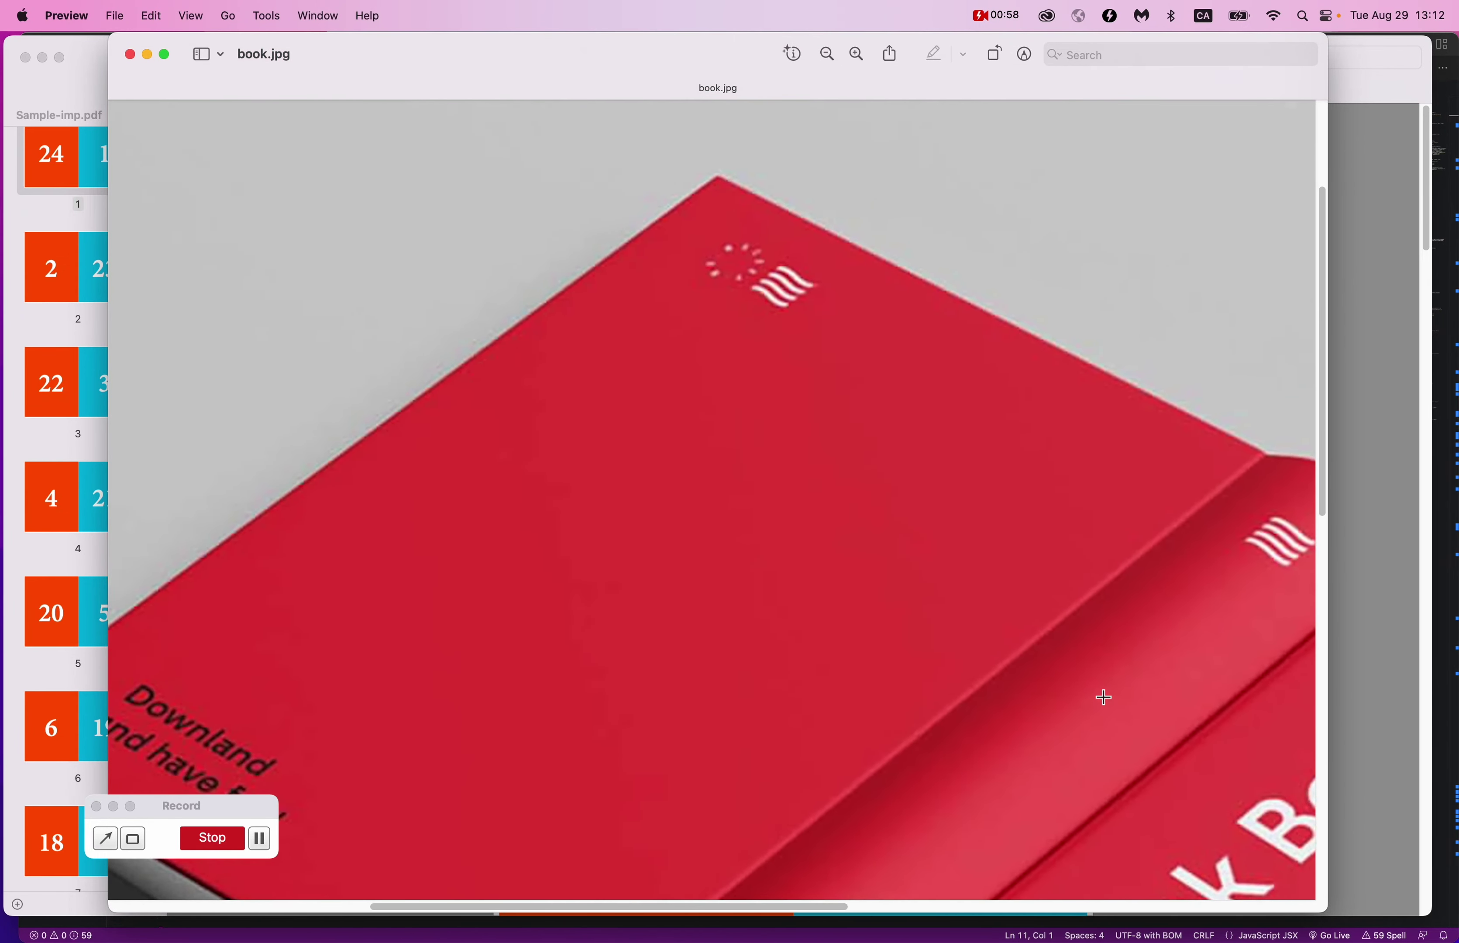
{"action": "scroll", "coordinate": [1103, 697], "scroll_direction": "down", "scroll_amount": 2}
{"action": "scroll", "coordinate": [1104, 697], "scroll_direction": "up", "scroll_amount": 1}
{"action": "scroll", "coordinate": [1104, 697], "scroll_direction": "left", "scroll_amount": 1}
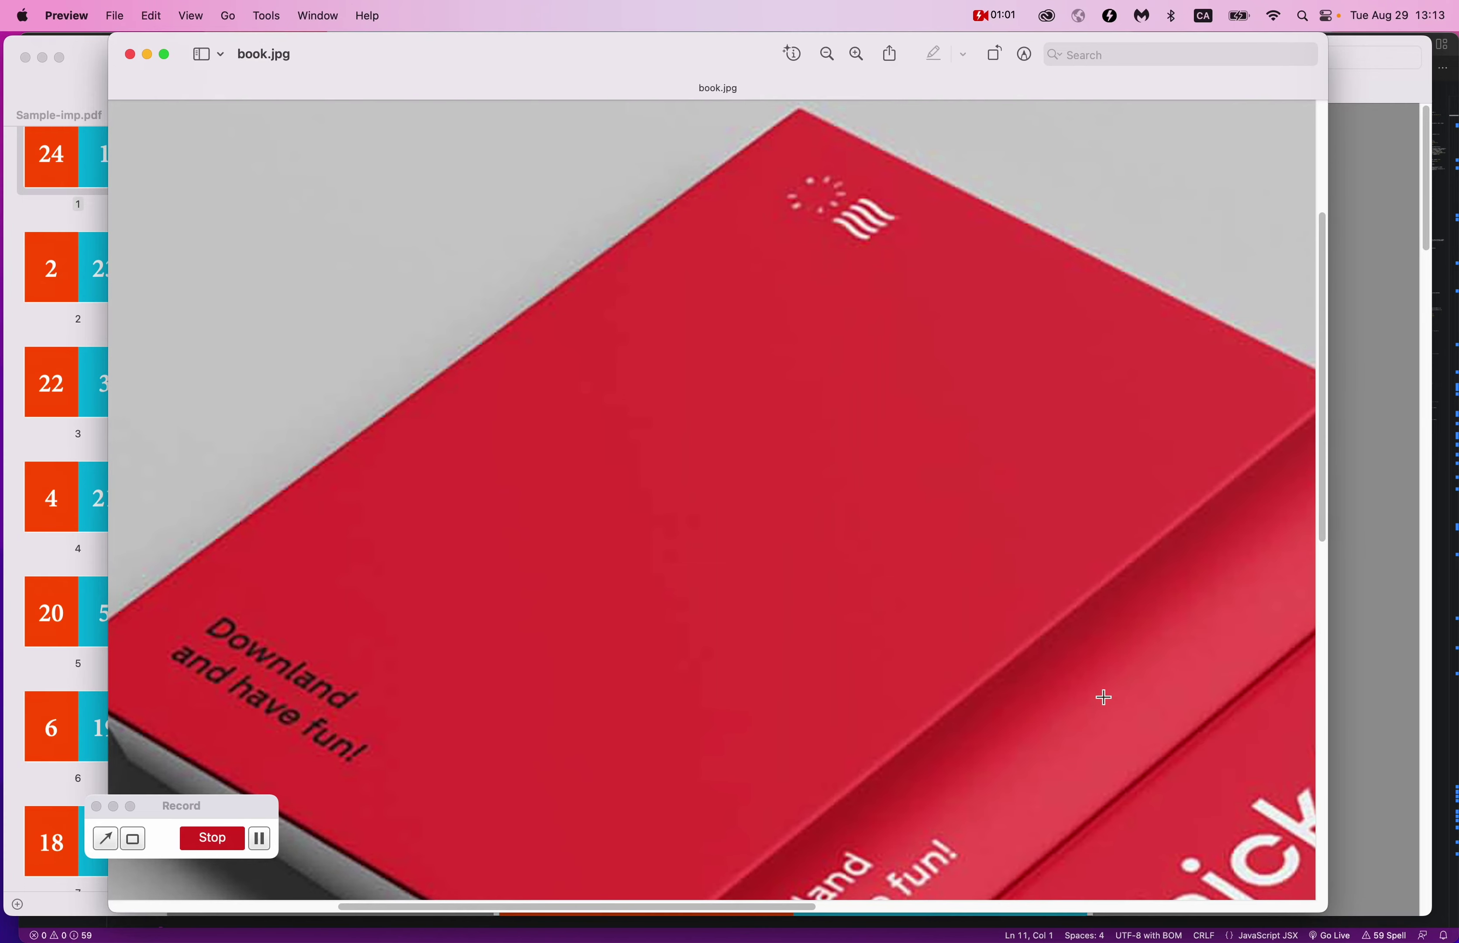
{"action": "scroll", "coordinate": [1103, 697], "scroll_direction": "down", "scroll_amount": 3}
{"action": "scroll", "coordinate": [1103, 697], "scroll_direction": "up", "scroll_amount": 3}
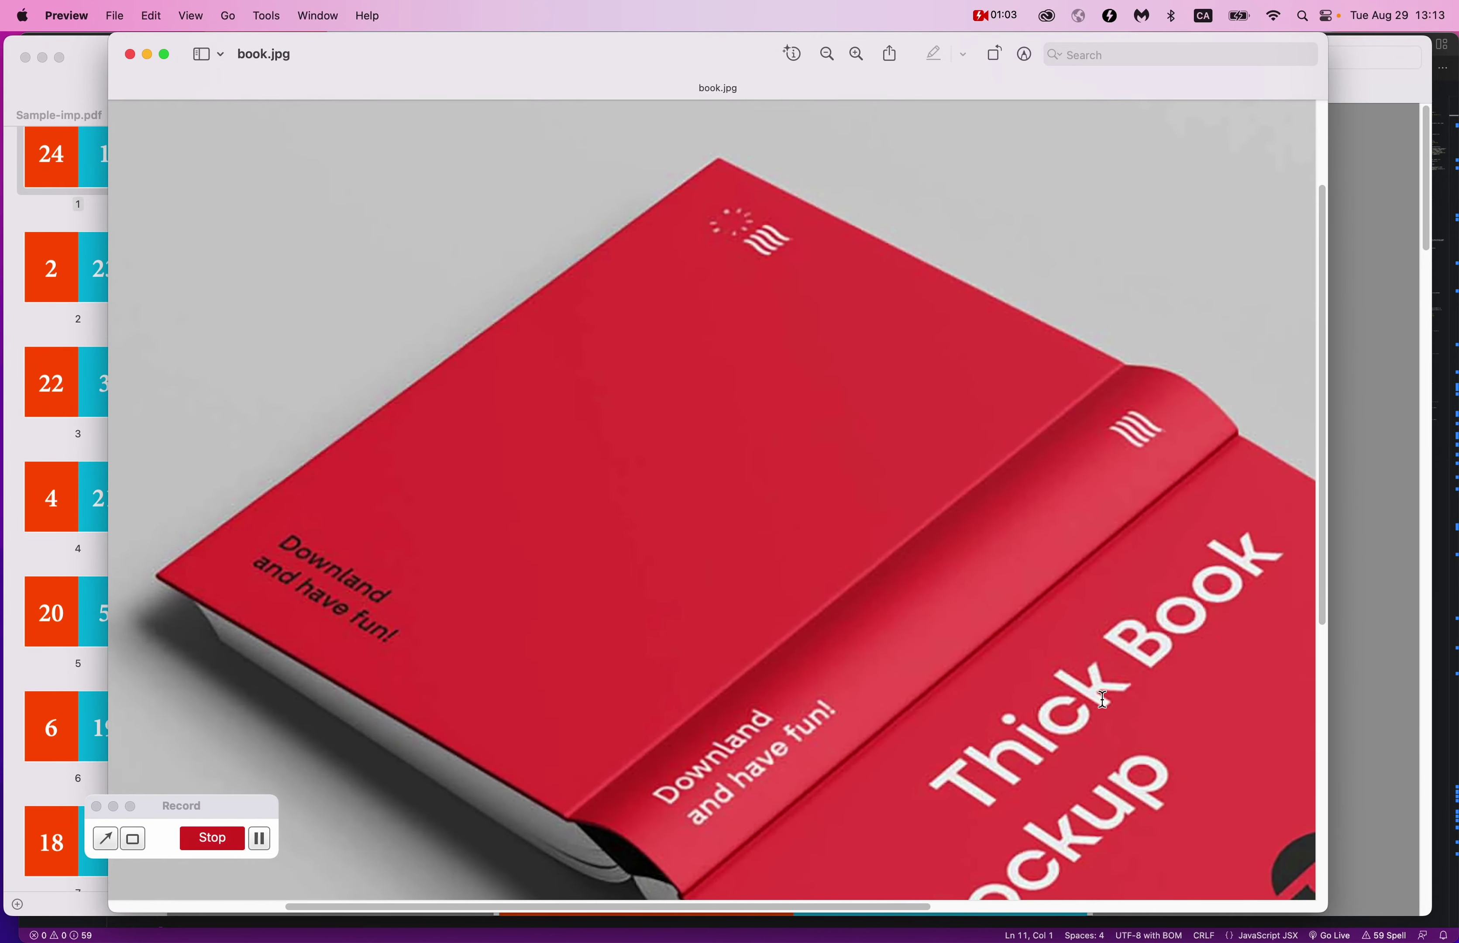
- Inspect how the back cover, spine and front cover form one continuous sheet in the mockup
{"action": "scroll", "coordinate": [1102, 699], "scroll_direction": "down", "scroll_amount": 3}
{"action": "scroll", "coordinate": [1103, 700], "scroll_direction": "right", "scroll_amount": 3}
{"action": "scroll", "coordinate": [1104, 700], "scroll_direction": "down", "scroll_amount": 2}
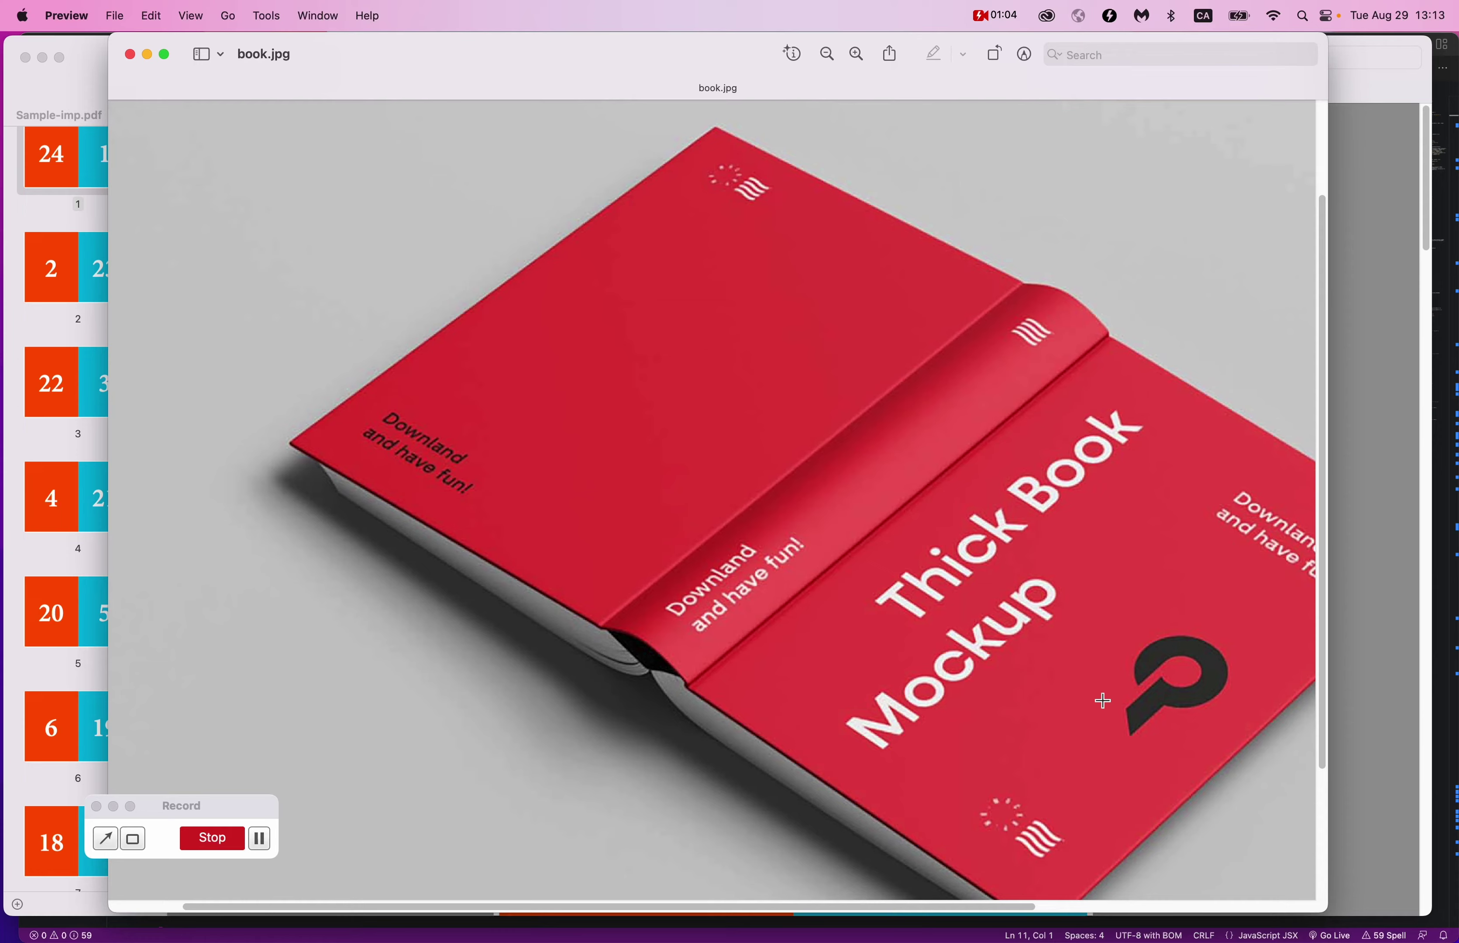
{"action": "scroll", "coordinate": [1188, 638], "scroll_direction": "up", "scroll_amount": 1}
{"action": "scroll", "coordinate": [1188, 638], "scroll_direction": "right", "scroll_amount": 1}
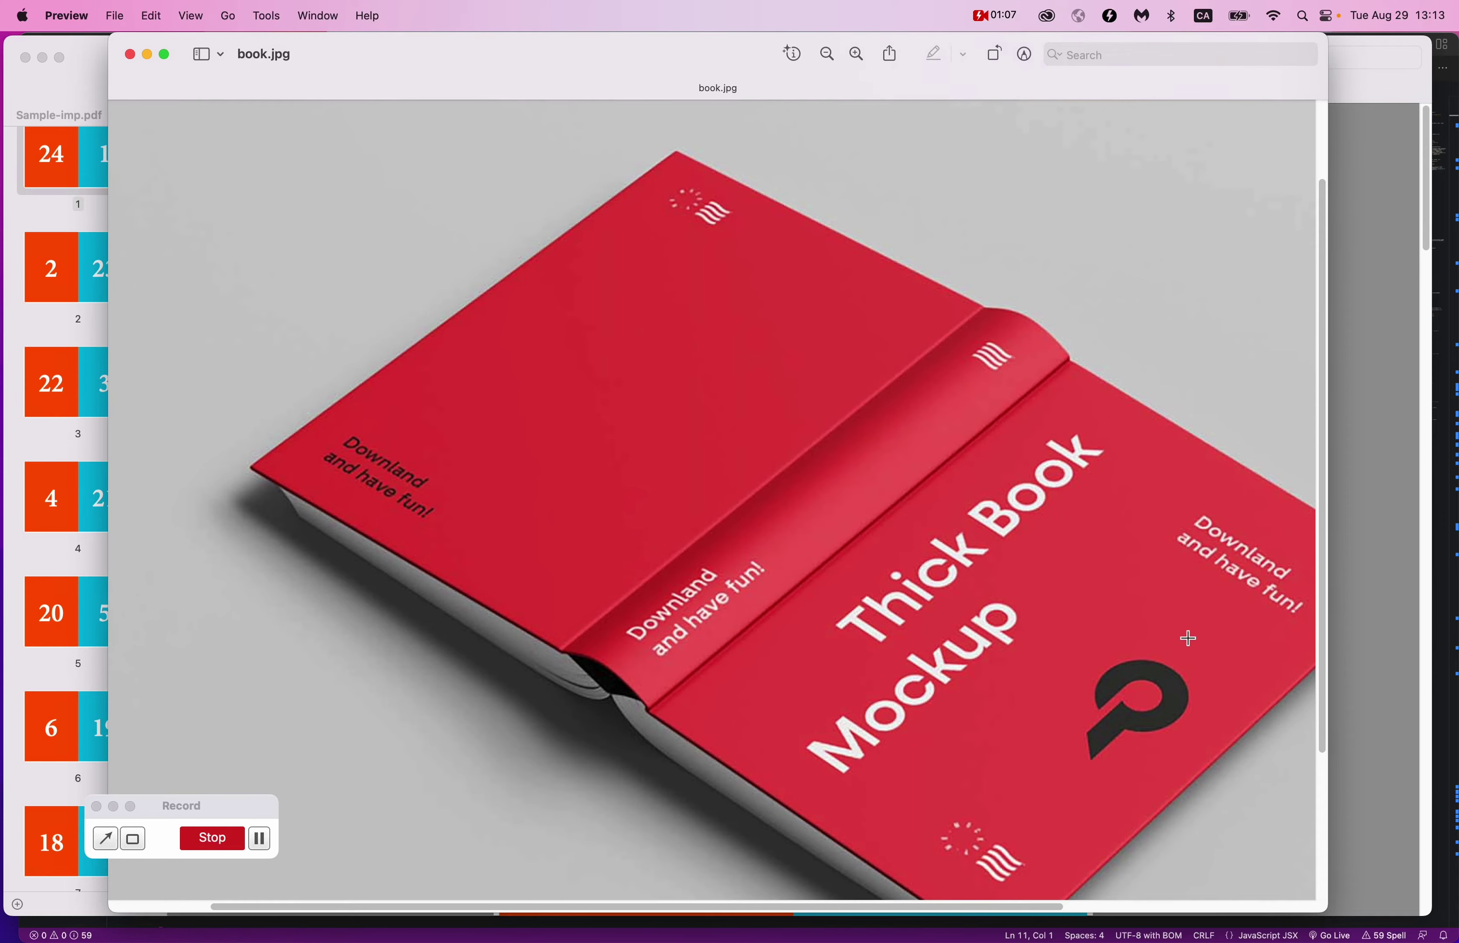
{"action": "scroll", "coordinate": [1188, 638], "scroll_direction": "down", "scroll_amount": 3}
{"action": "scroll", "coordinate": [1024, 609], "scroll_direction": "up", "scroll_amount": 2}
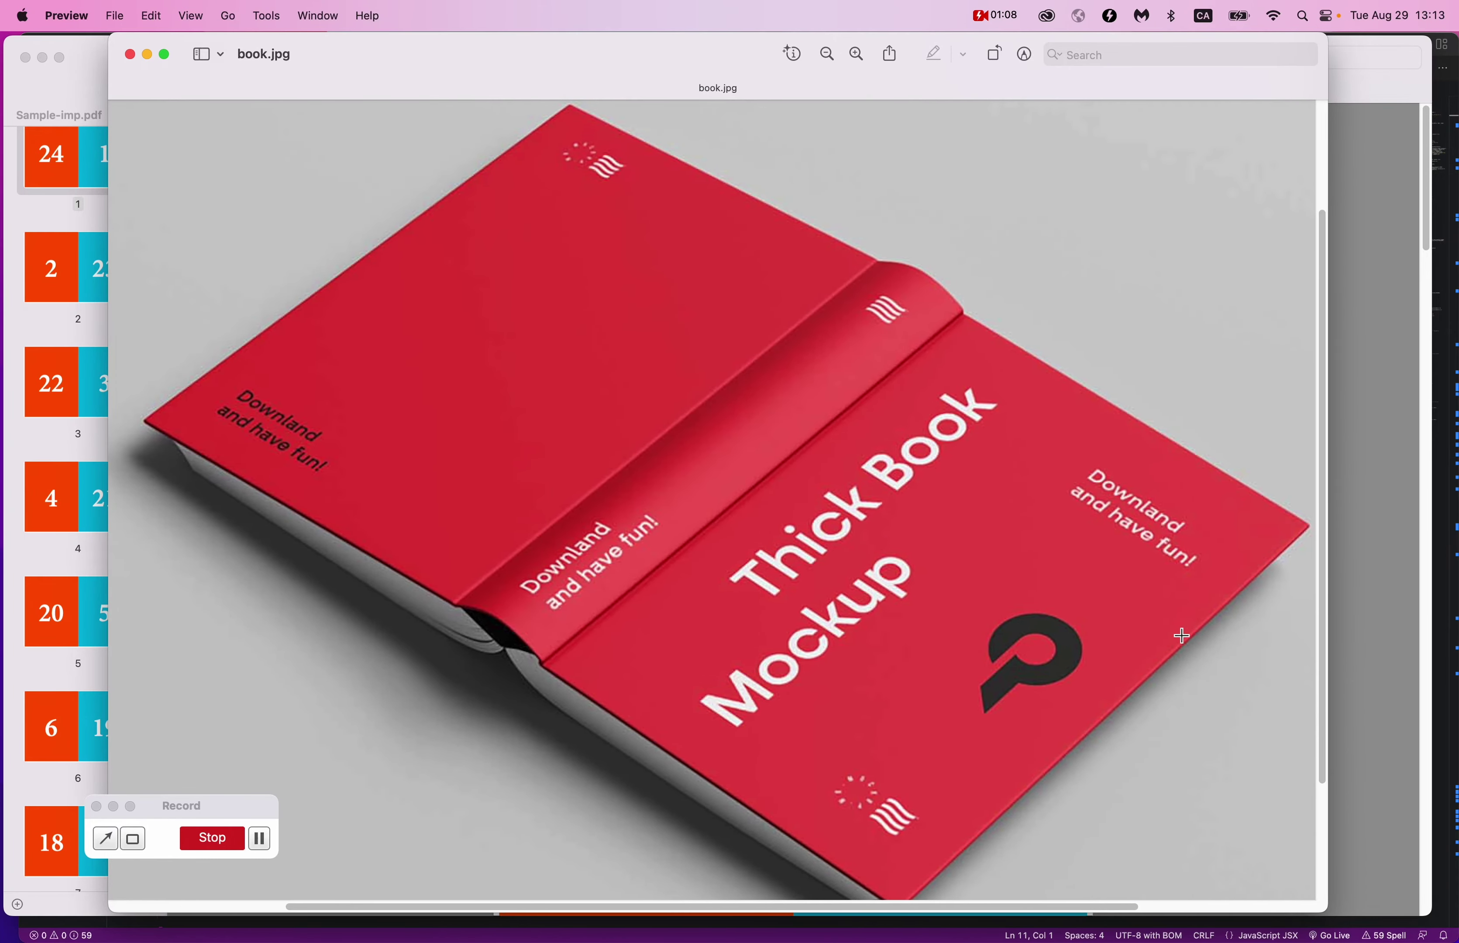
{"action": "scroll", "coordinate": [1027, 610], "scroll_direction": "up", "scroll_amount": 3}
{"action": "scroll", "coordinate": [1027, 610], "scroll_direction": "right", "scroll_amount": 1}
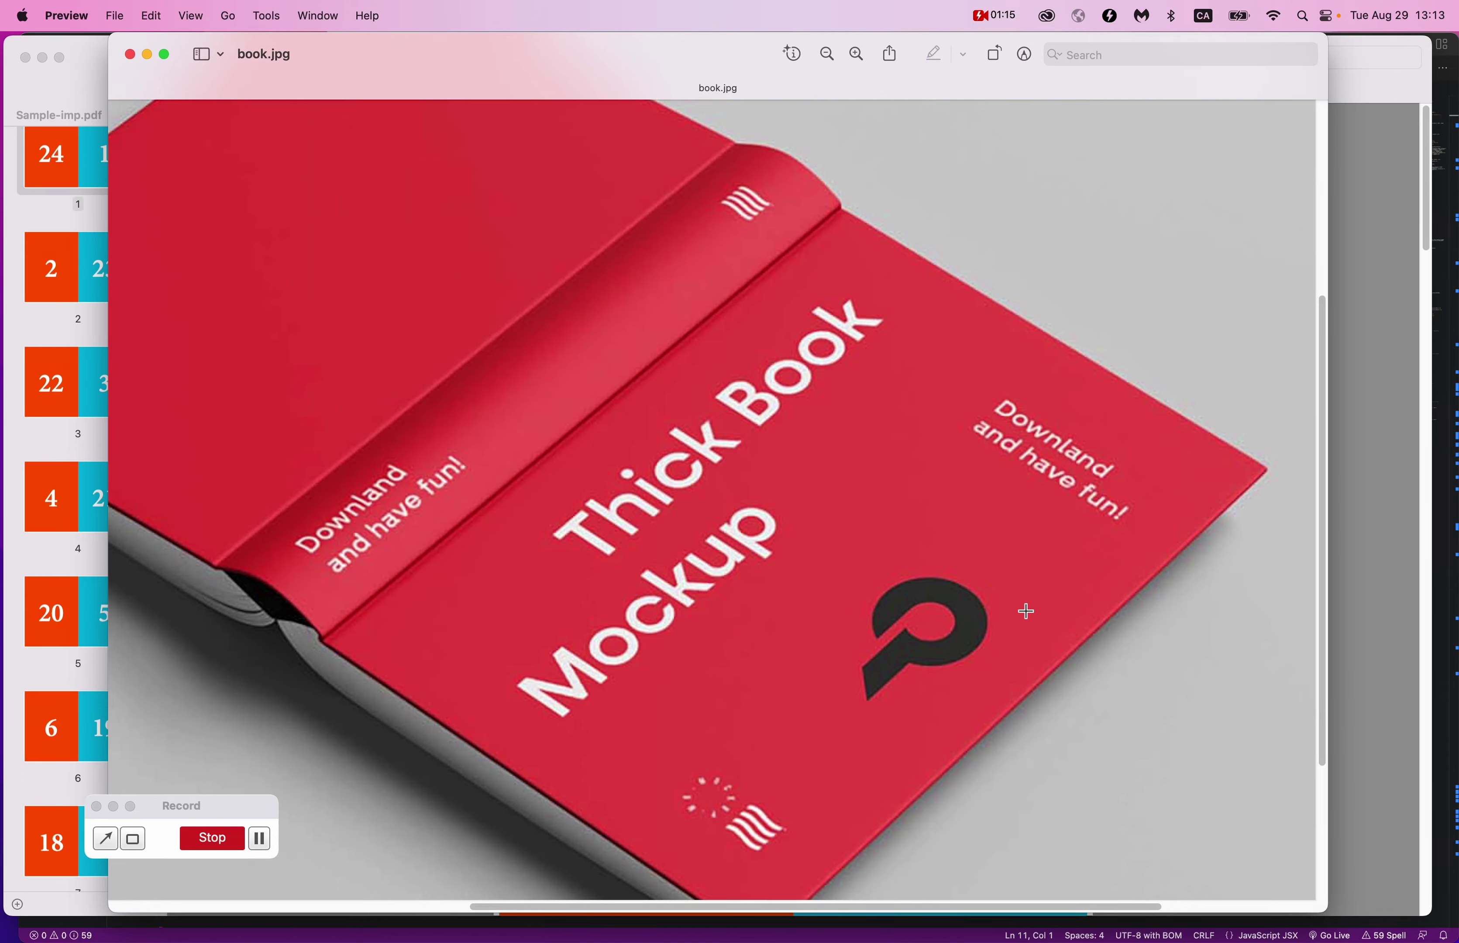
- Inspect the mockup's front cover out to its outer edge and back across the spine to the back cover
{"action": "scroll", "coordinate": [1027, 611], "scroll_direction": "down", "scroll_amount": 3}
{"action": "scroll", "coordinate": [1018, 501], "scroll_direction": "up", "scroll_amount": 5}
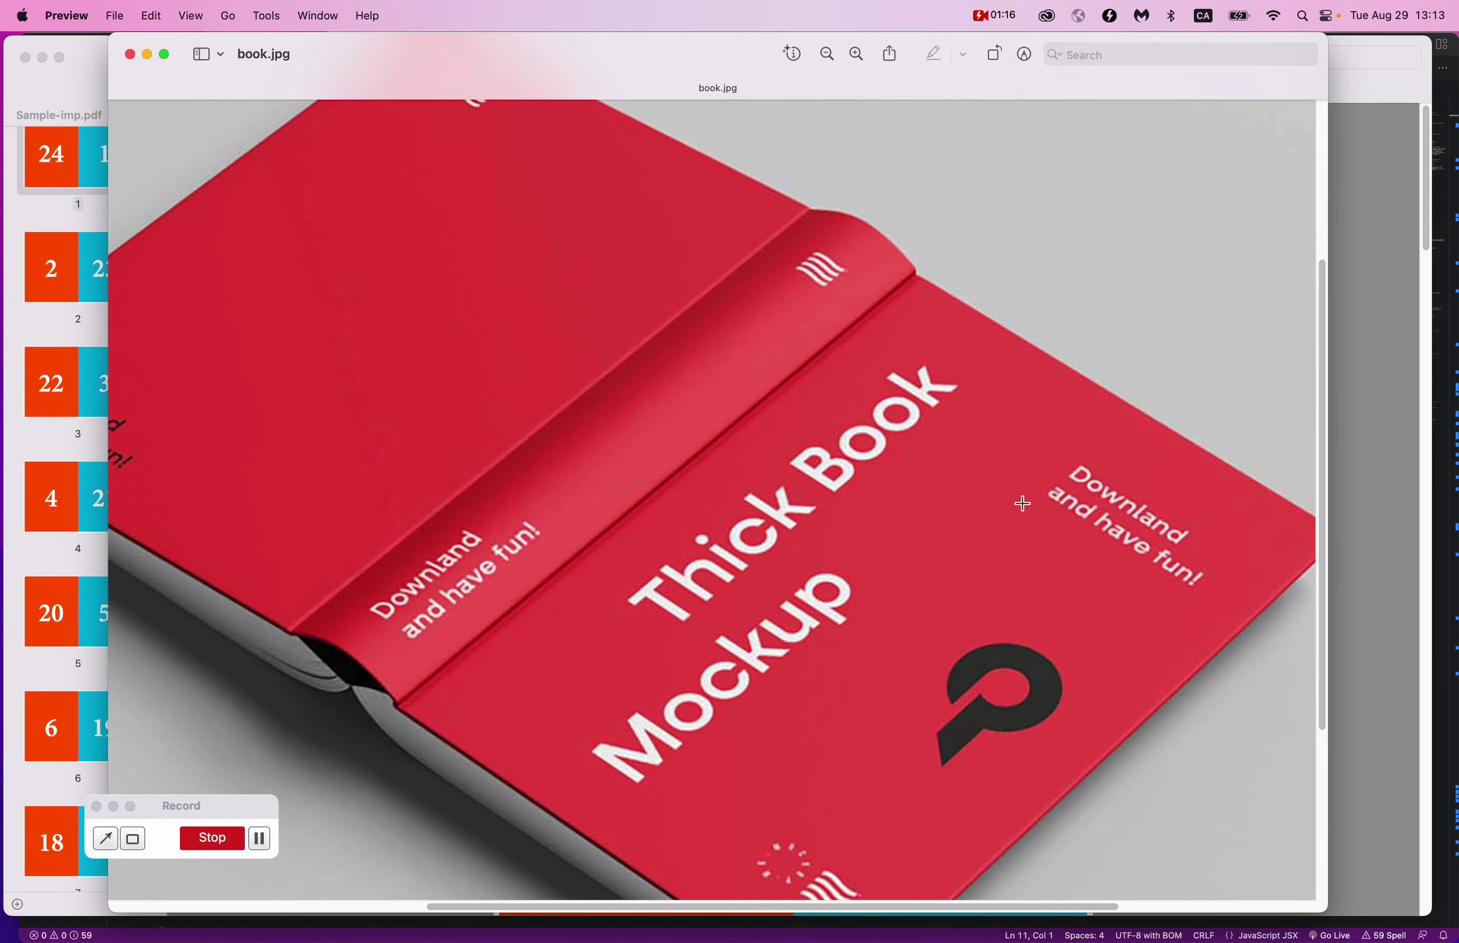
{"action": "scroll", "coordinate": [1022, 504], "scroll_direction": "right", "scroll_amount": 6}
{"action": "scroll", "coordinate": [1022, 504], "scroll_direction": "left", "scroll_amount": 4}
{"action": "scroll", "coordinate": [1022, 494], "scroll_direction": "right", "scroll_amount": 5}
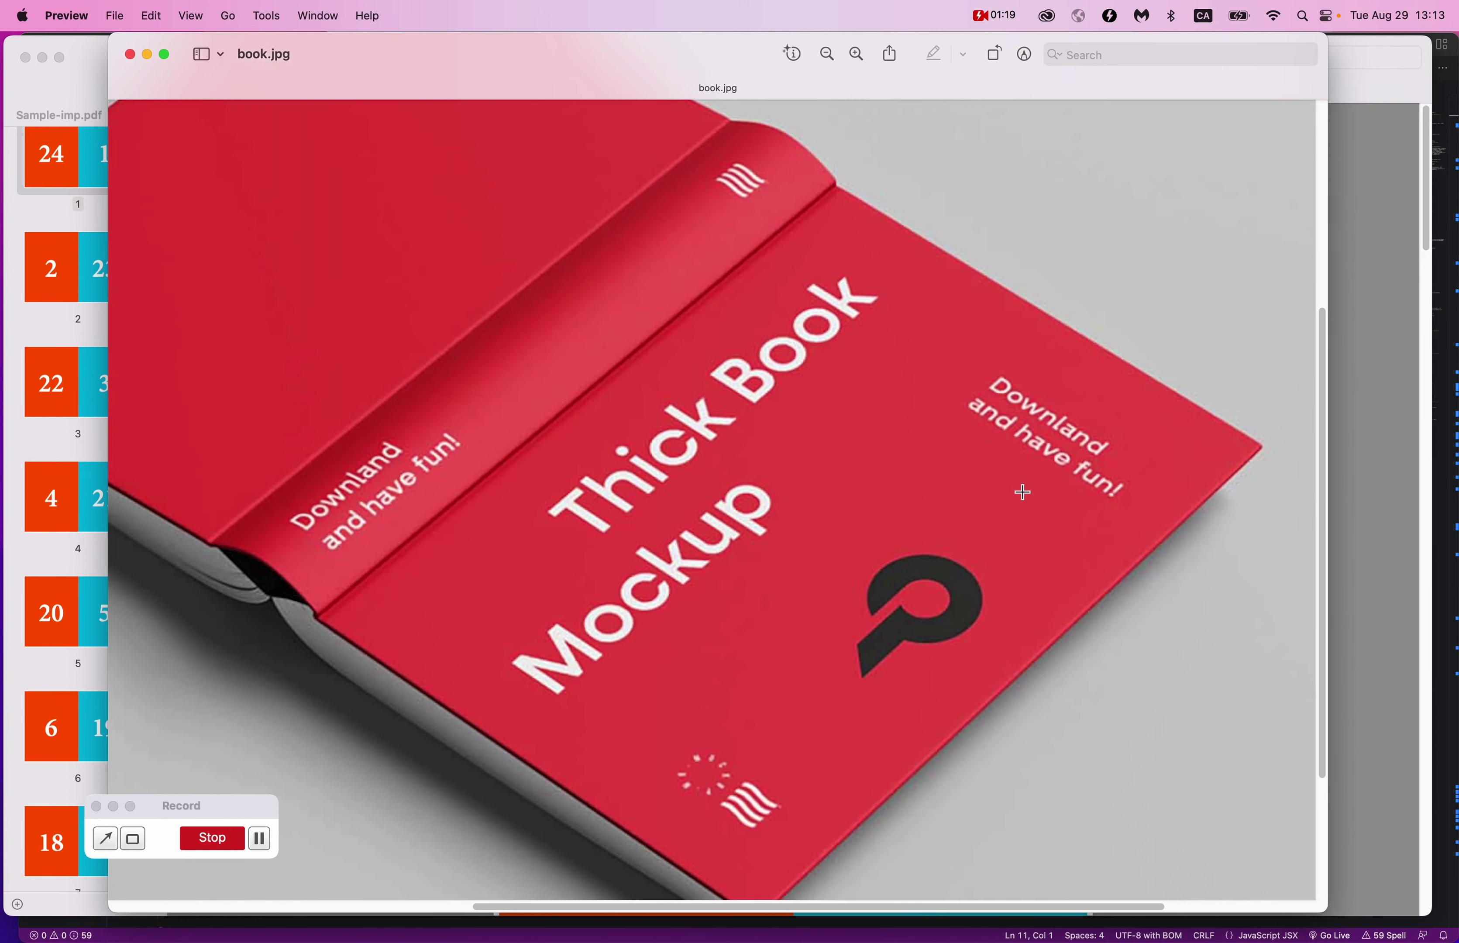
{"action": "scroll", "coordinate": [861, 476], "scroll_direction": "right", "scroll_amount": 1}
{"action": "scroll", "coordinate": [861, 474], "scroll_direction": "down", "scroll_amount": 3}
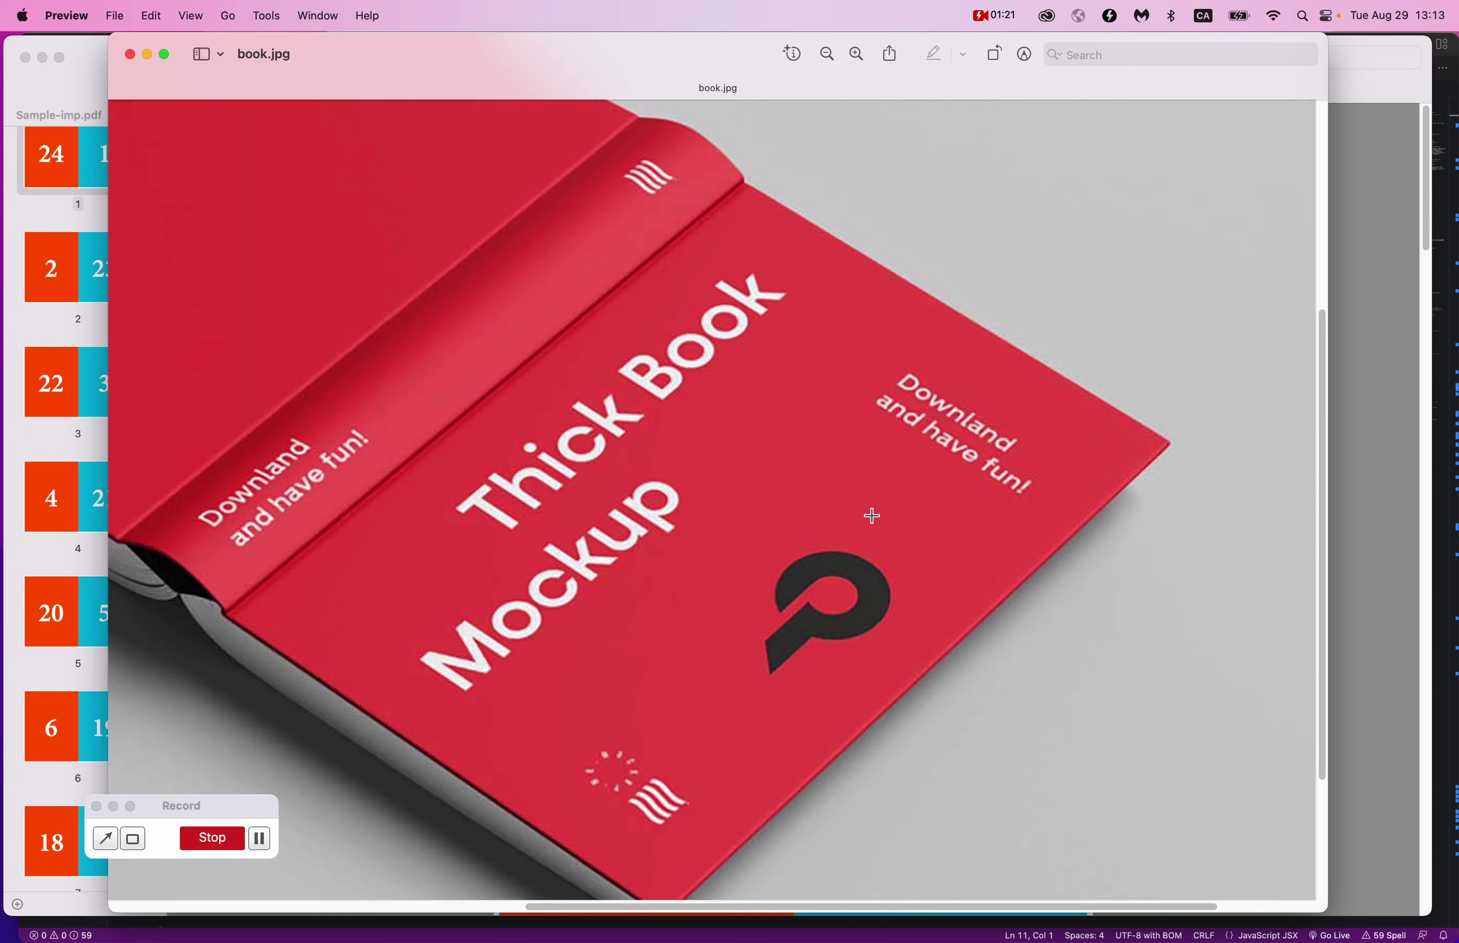
{"action": "scroll", "coordinate": [873, 516], "scroll_direction": "up", "scroll_amount": 3}
{"action": "scroll", "coordinate": [874, 517], "scroll_direction": "up", "scroll_amount": 3}
{"action": "scroll", "coordinate": [873, 517], "scroll_direction": "left", "scroll_amount": 5}
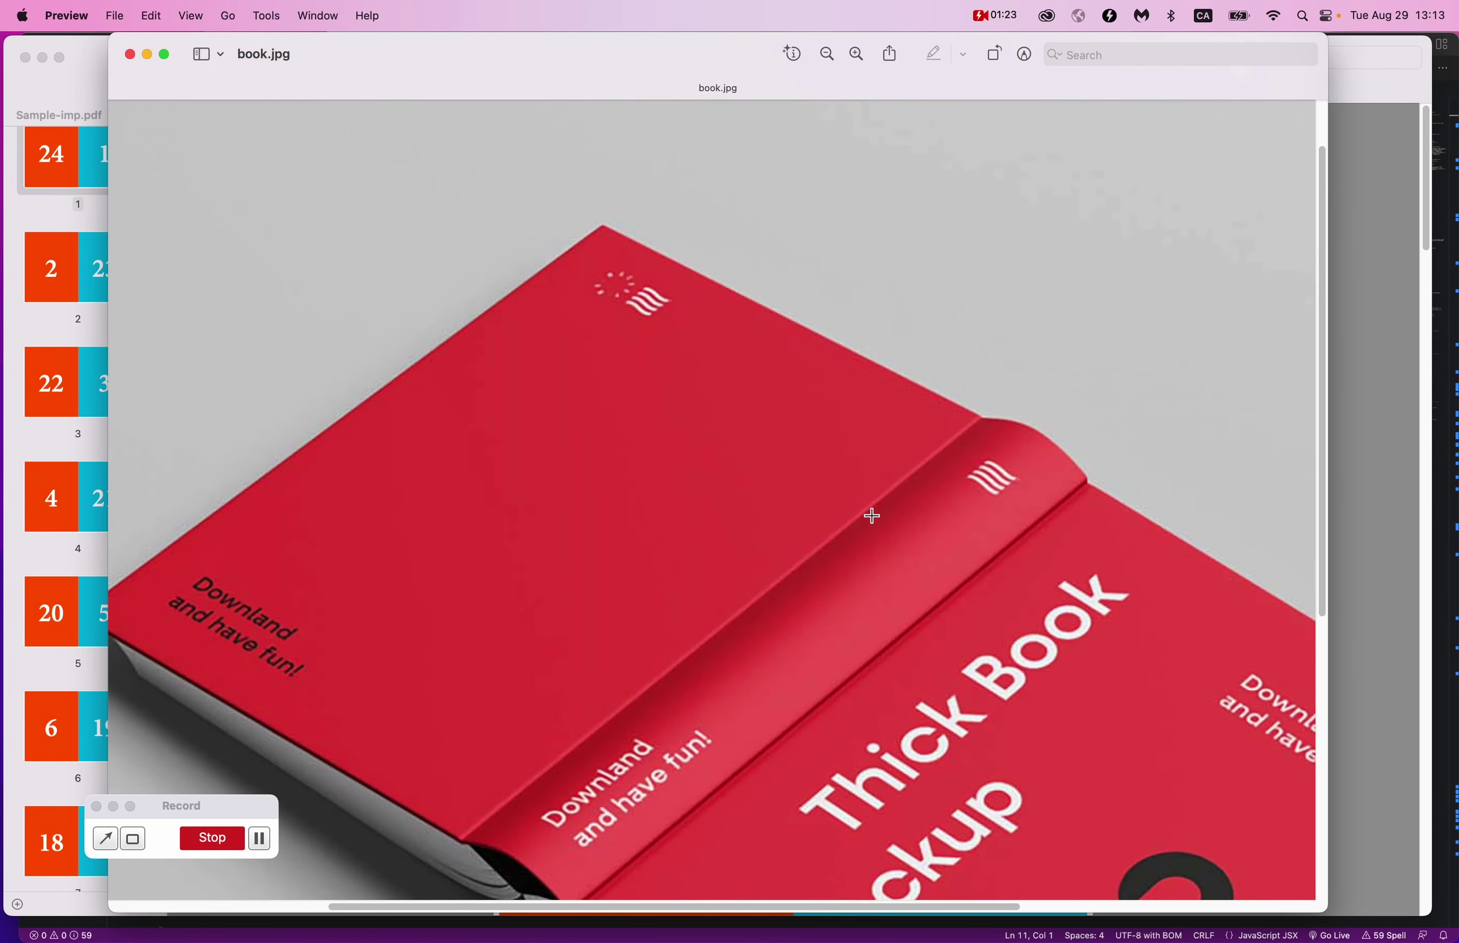
- Switch to Sample-imp.pdf and examine the crop marks and bleed at the outer corner of the 24–1 spread
{"action": "left_click", "coordinate": [80, 69]}
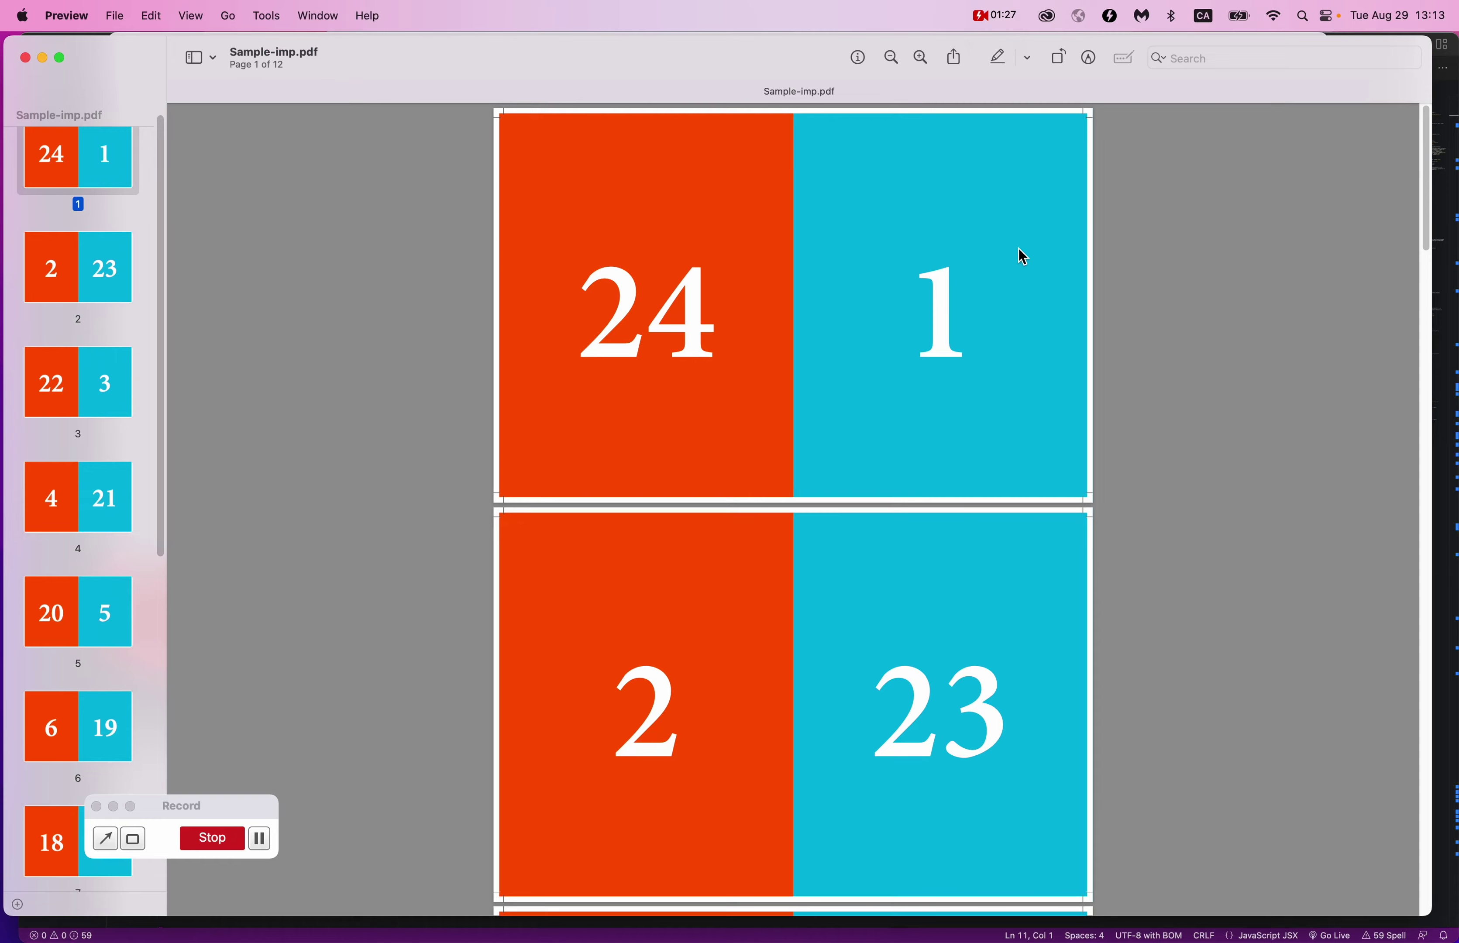
{"action": "scroll", "coordinate": [1018, 248], "scroll_direction": "up", "scroll_amount": 3}
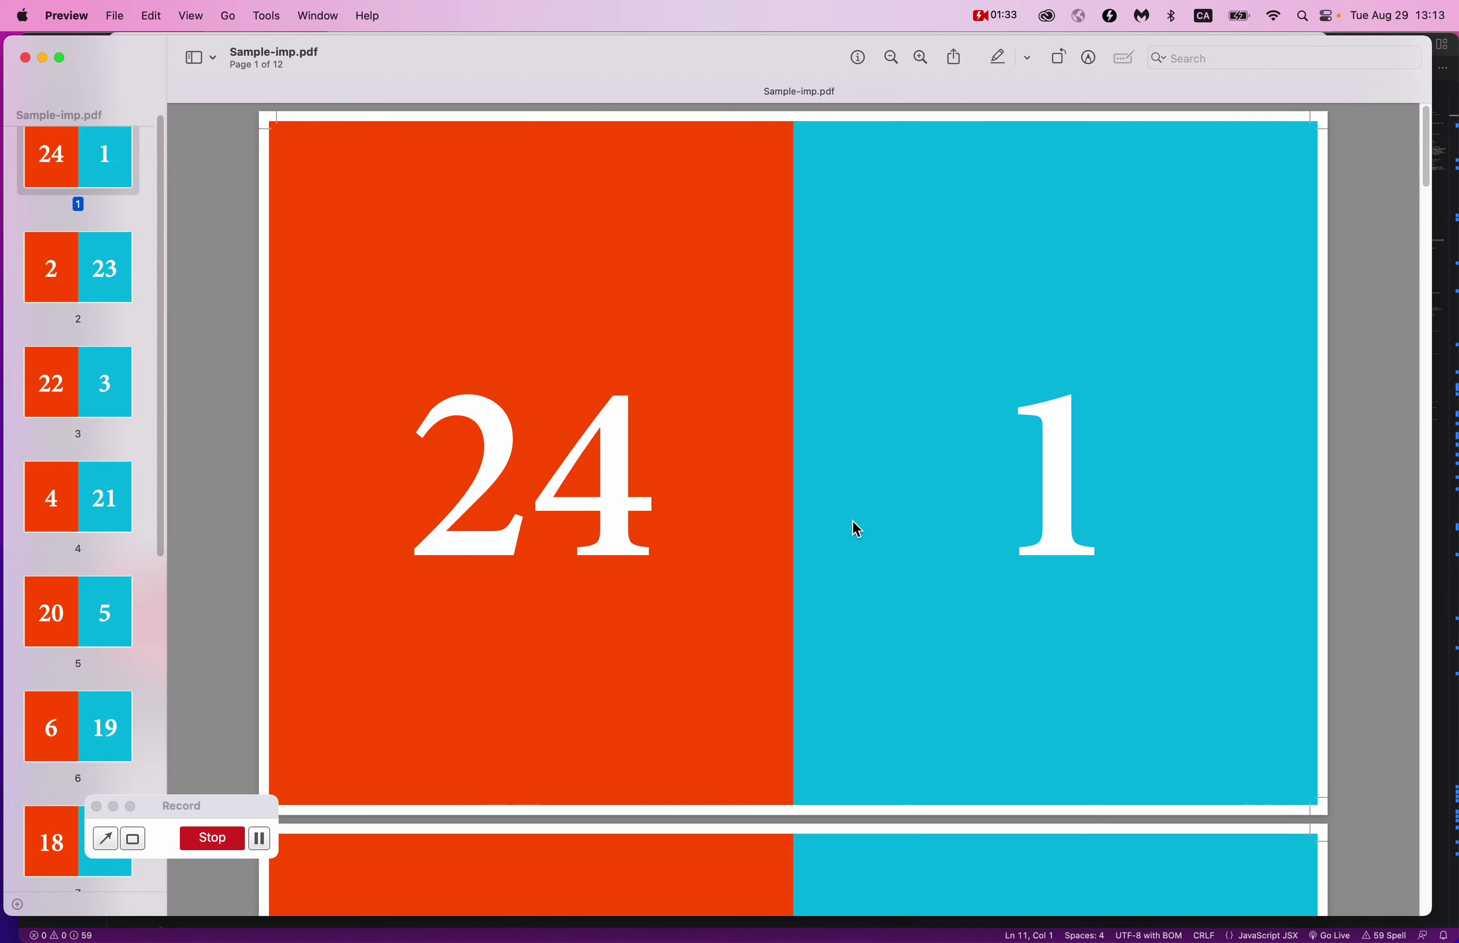
{"action": "scroll", "coordinate": [1412, 419], "scroll_direction": "up", "scroll_amount": 5}
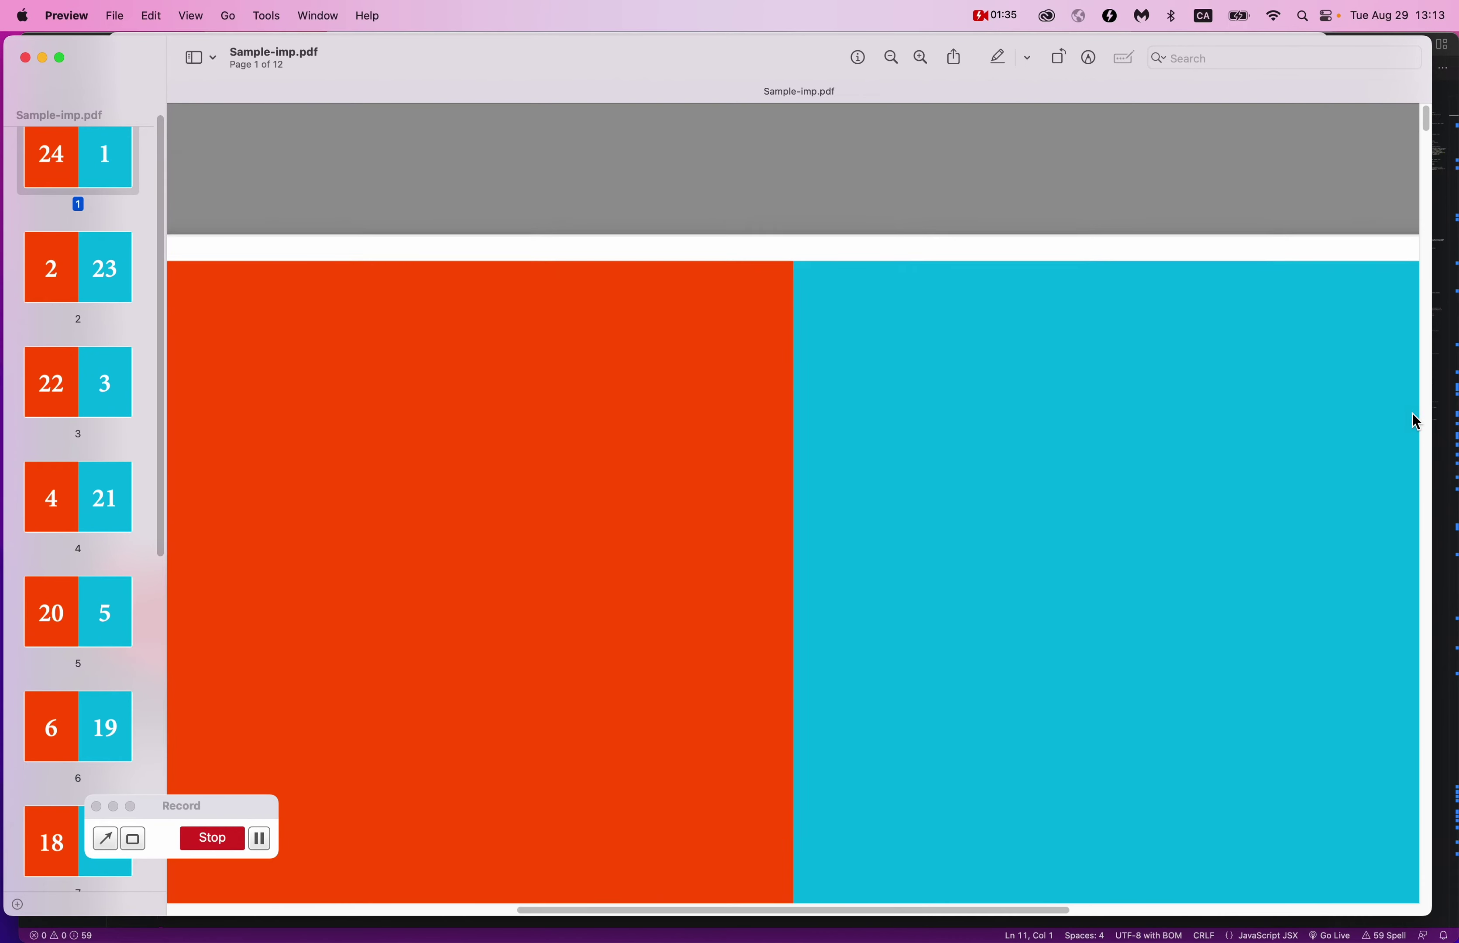
{"action": "scroll", "coordinate": [1215, 662], "scroll_direction": "right", "scroll_amount": 10}
{"action": "scroll", "coordinate": [1242, 672], "scroll_direction": "down", "scroll_amount": 5}
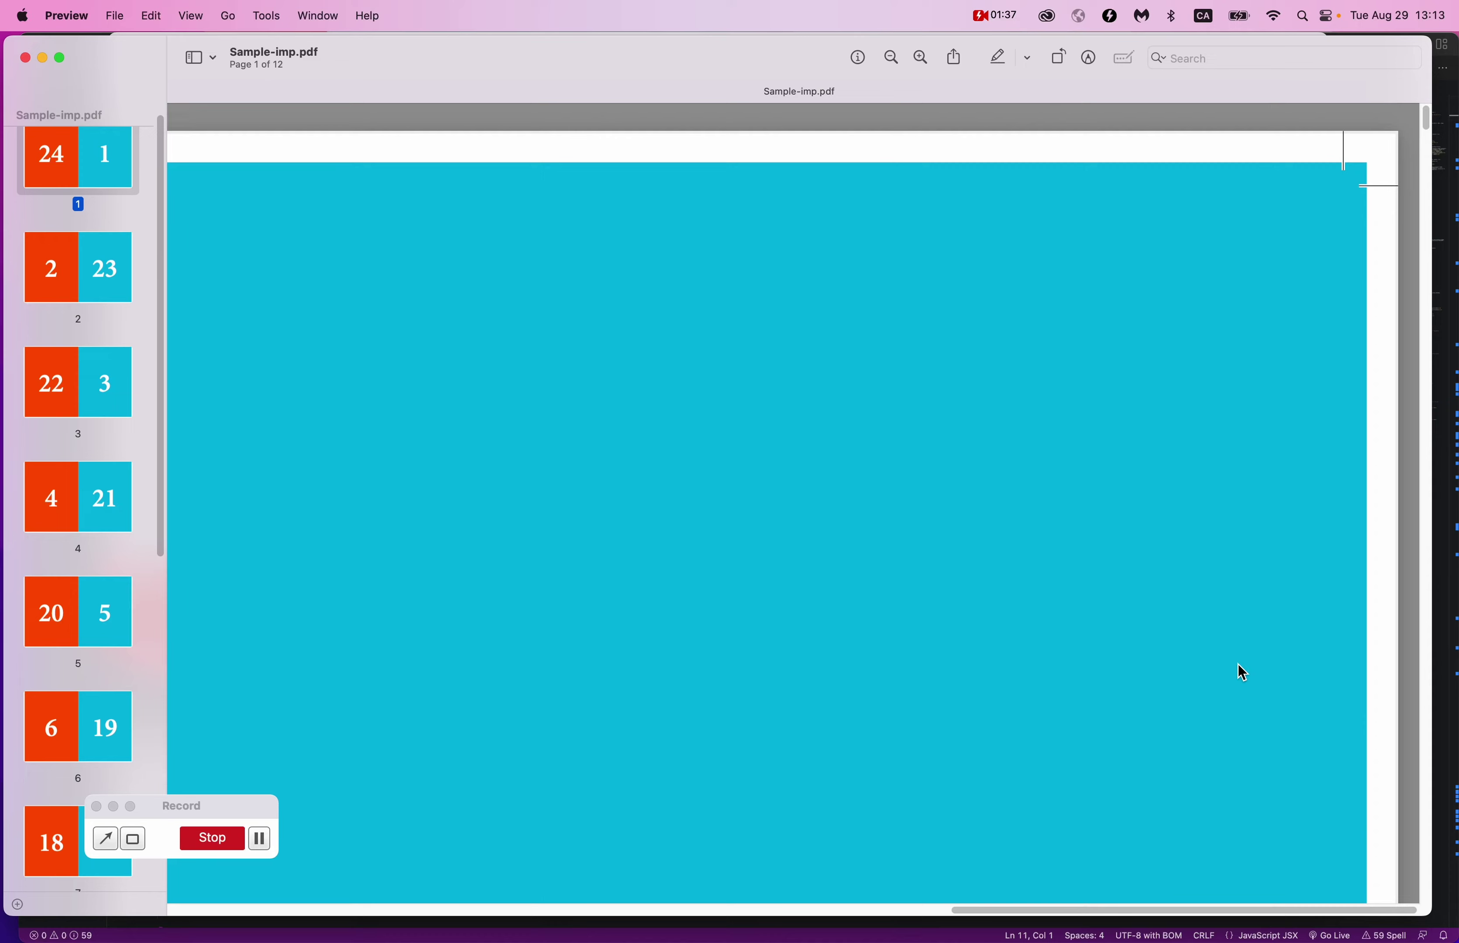
{"action": "scroll", "coordinate": [1242, 672], "scroll_direction": "right", "scroll_amount": 2}
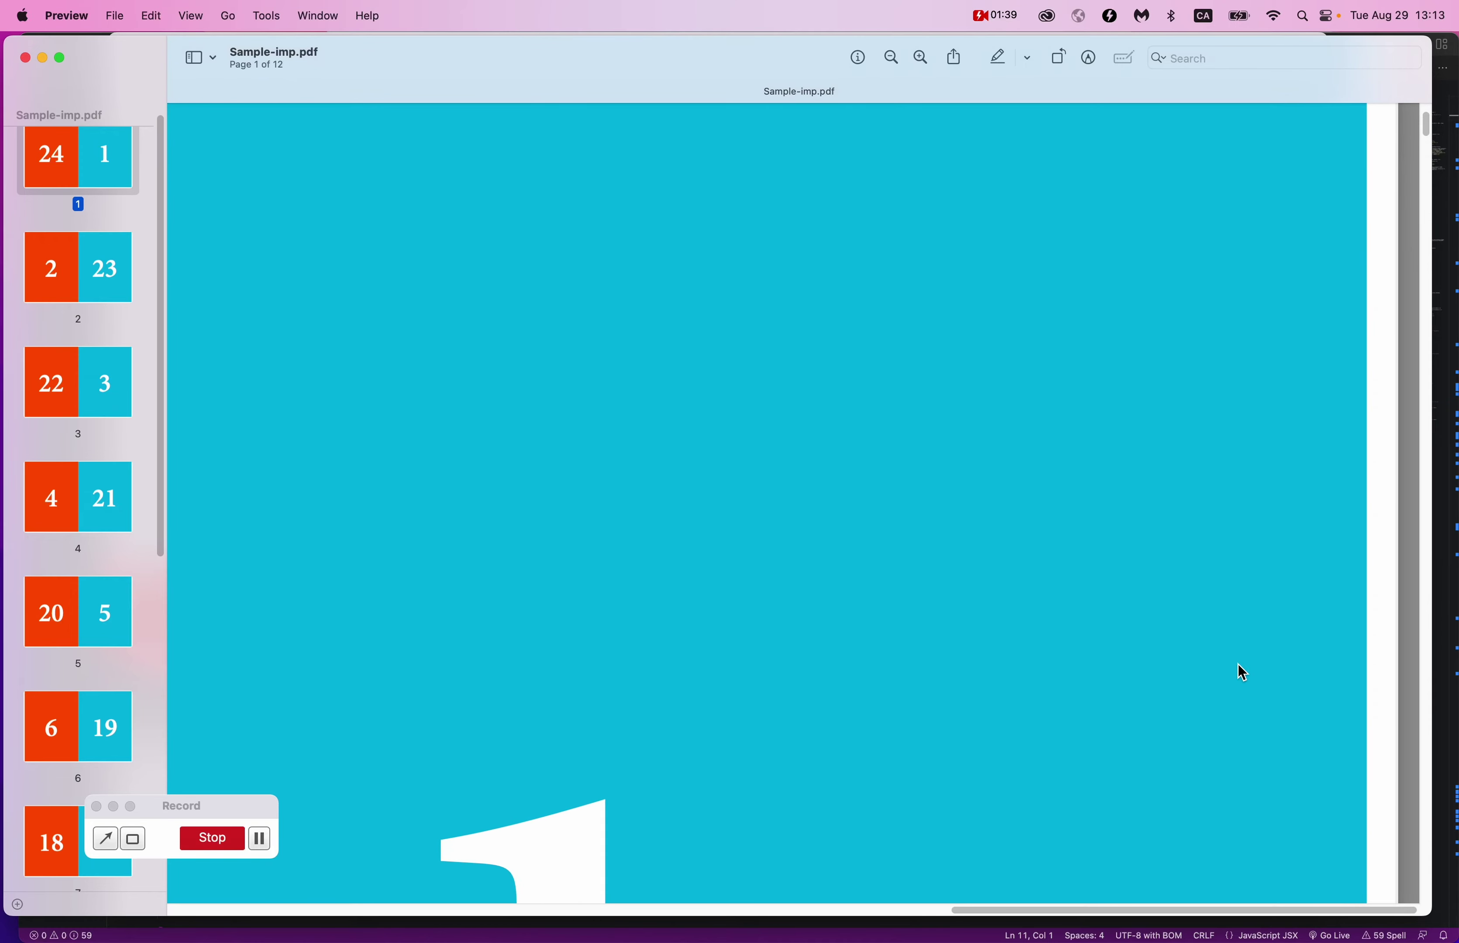
{"action": "scroll", "coordinate": [1237, 664], "scroll_direction": "down", "scroll_amount": 5}
{"action": "scroll", "coordinate": [1241, 673], "scroll_direction": "down", "scroll_amount": 3}
{"action": "scroll", "coordinate": [1241, 673], "scroll_direction": "right", "scroll_amount": 1}
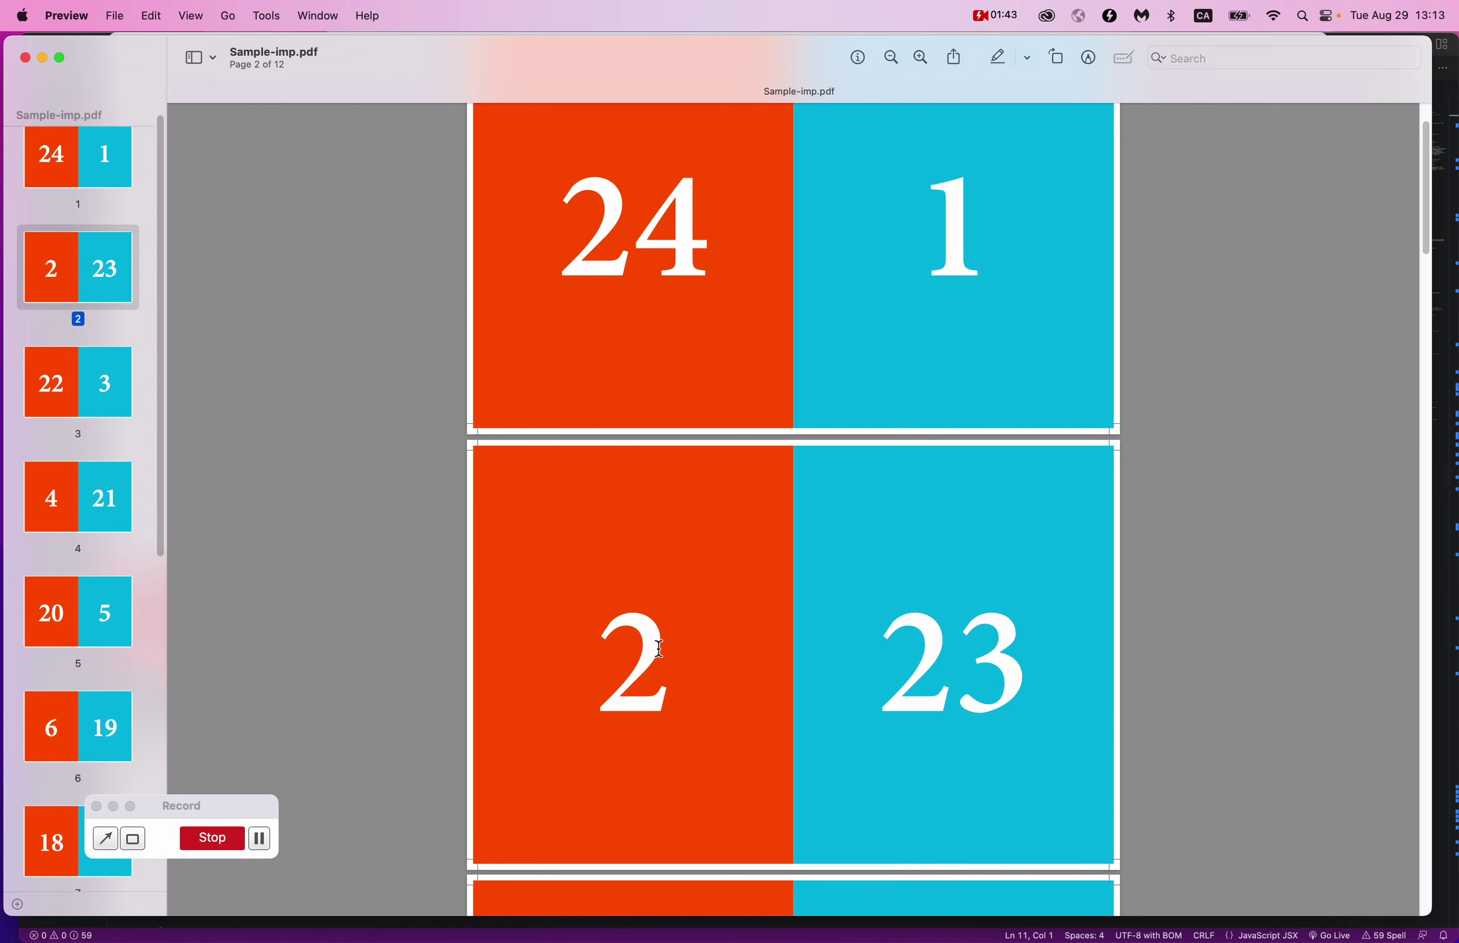
- Magnify part of the 24–1 spread in Sample-imp.pdf, then view the first two imposed spreads together
{"action": "key", "text": "grave"}
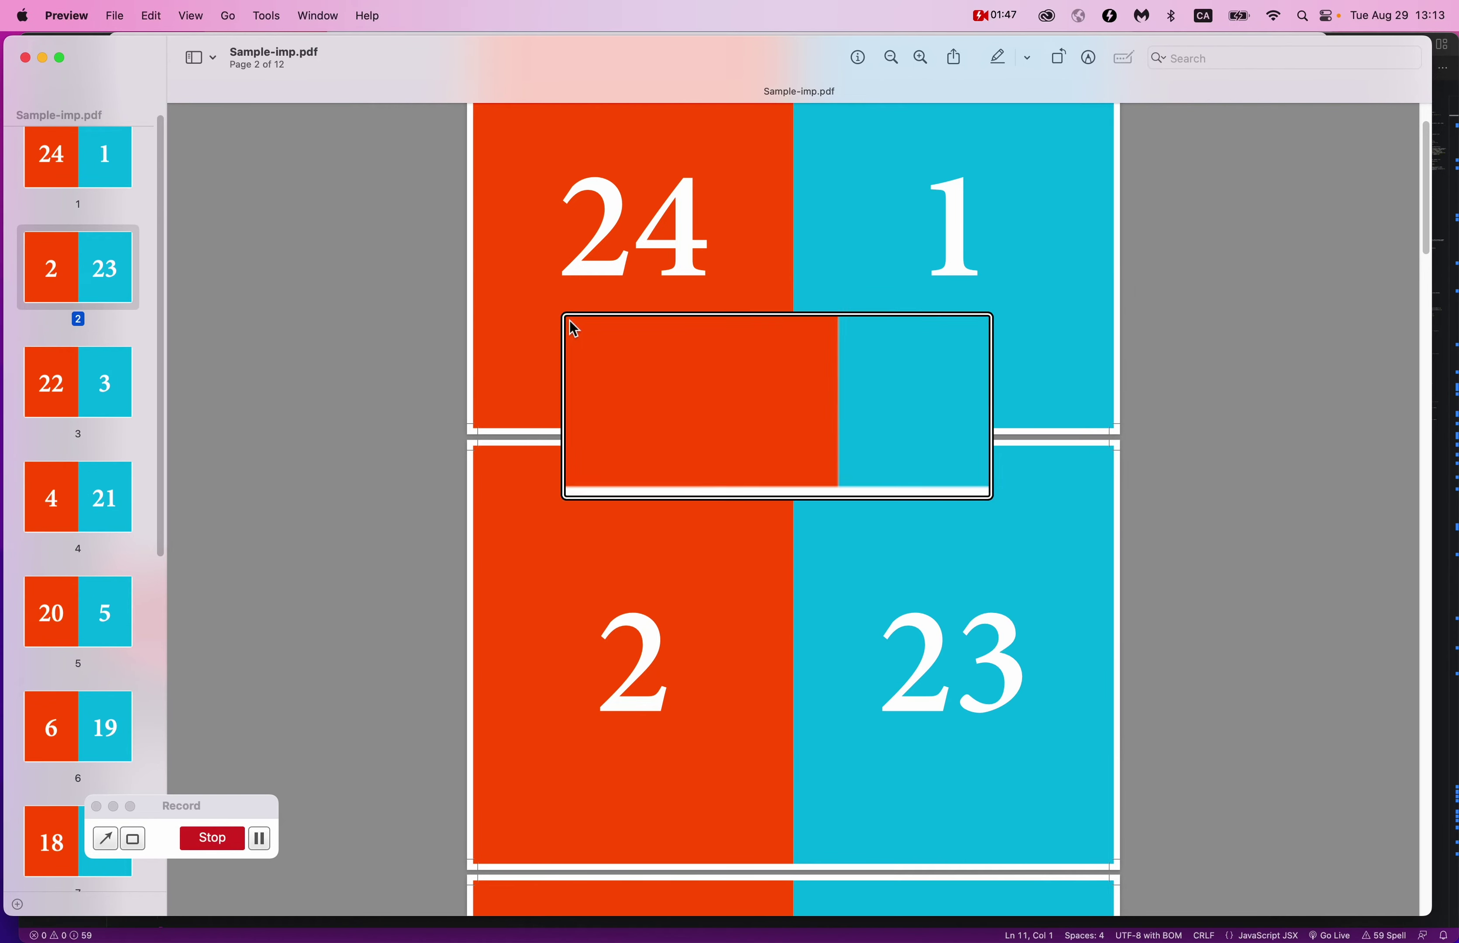
{"action": "key", "text": "grave"}
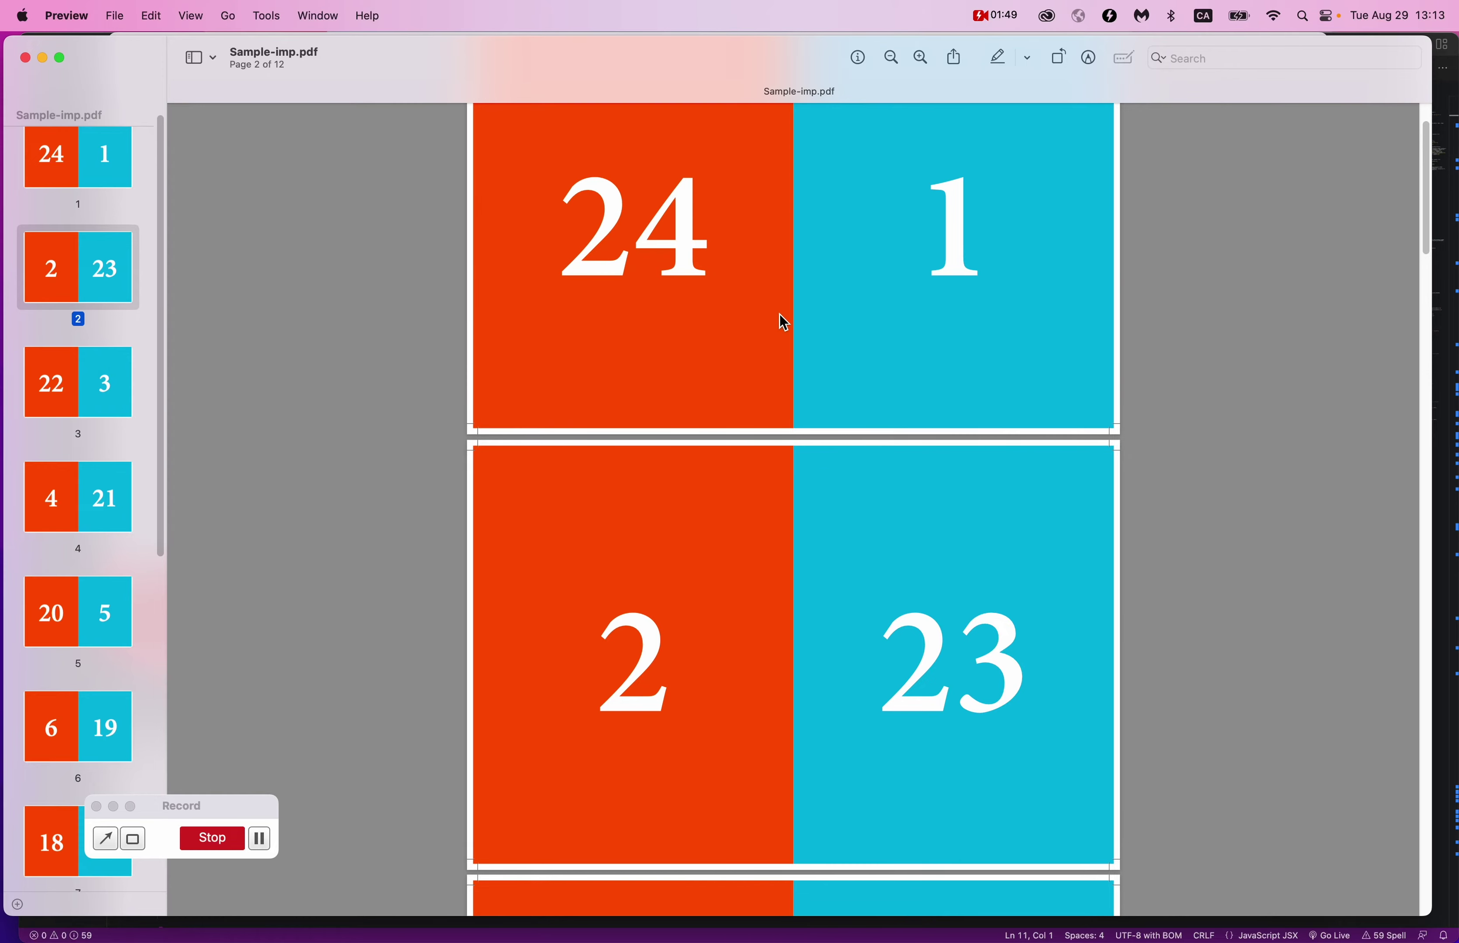
{"action": "key", "text": "super+minus"}
{"action": "scroll", "coordinate": [934, 507], "scroll_direction": "up", "scroll_amount": 2}
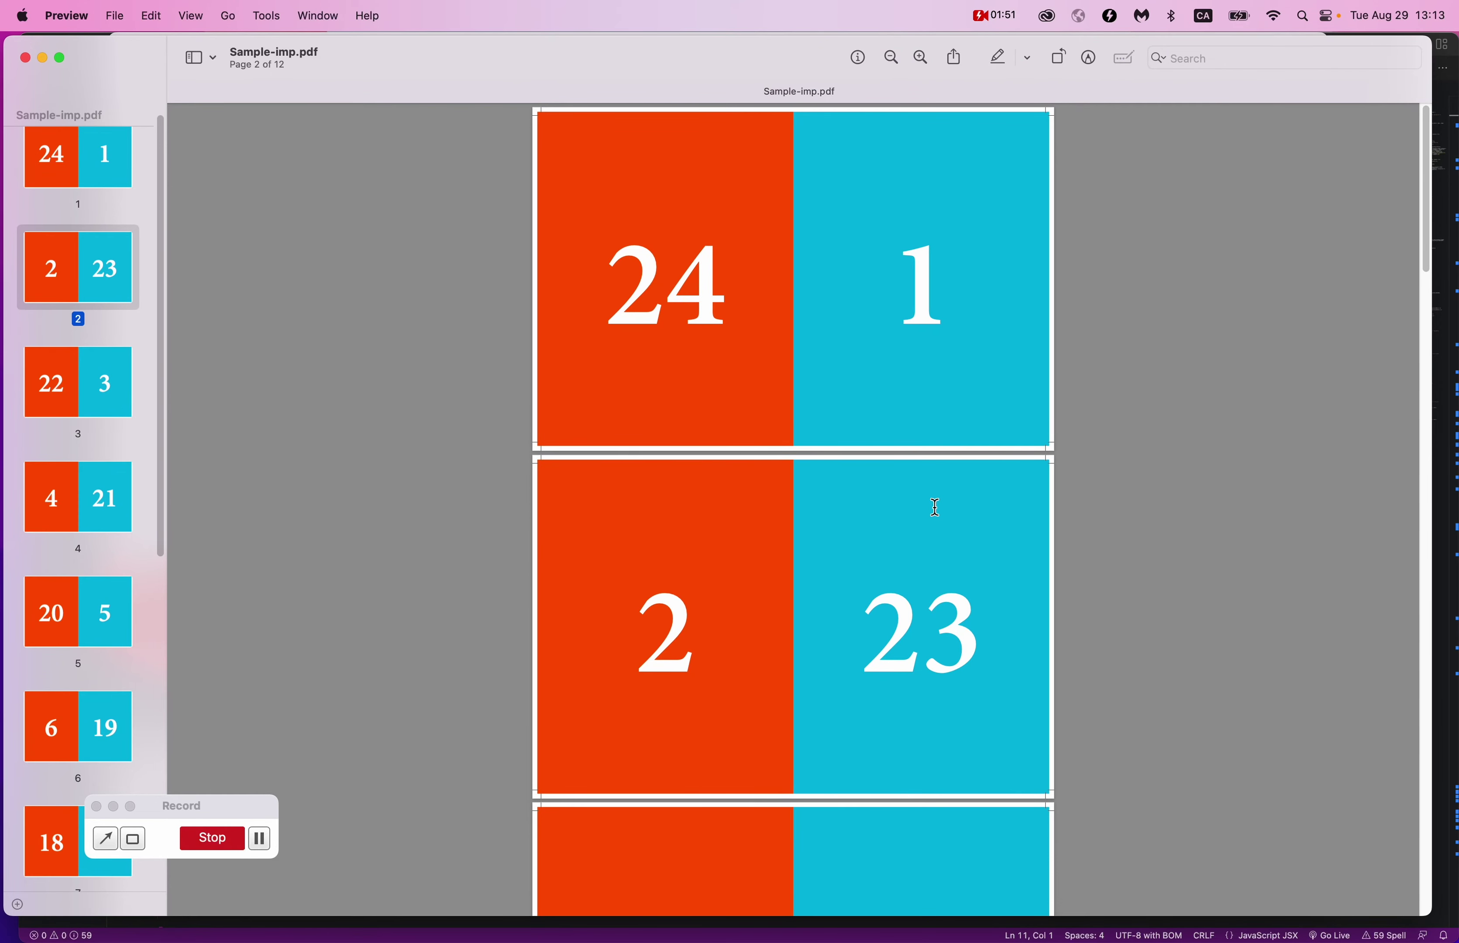
- Switch to Finder and open Sample.indd from the booklet imposition folder in InDesign
{"action": "key", "text": "ctrl+Up"}
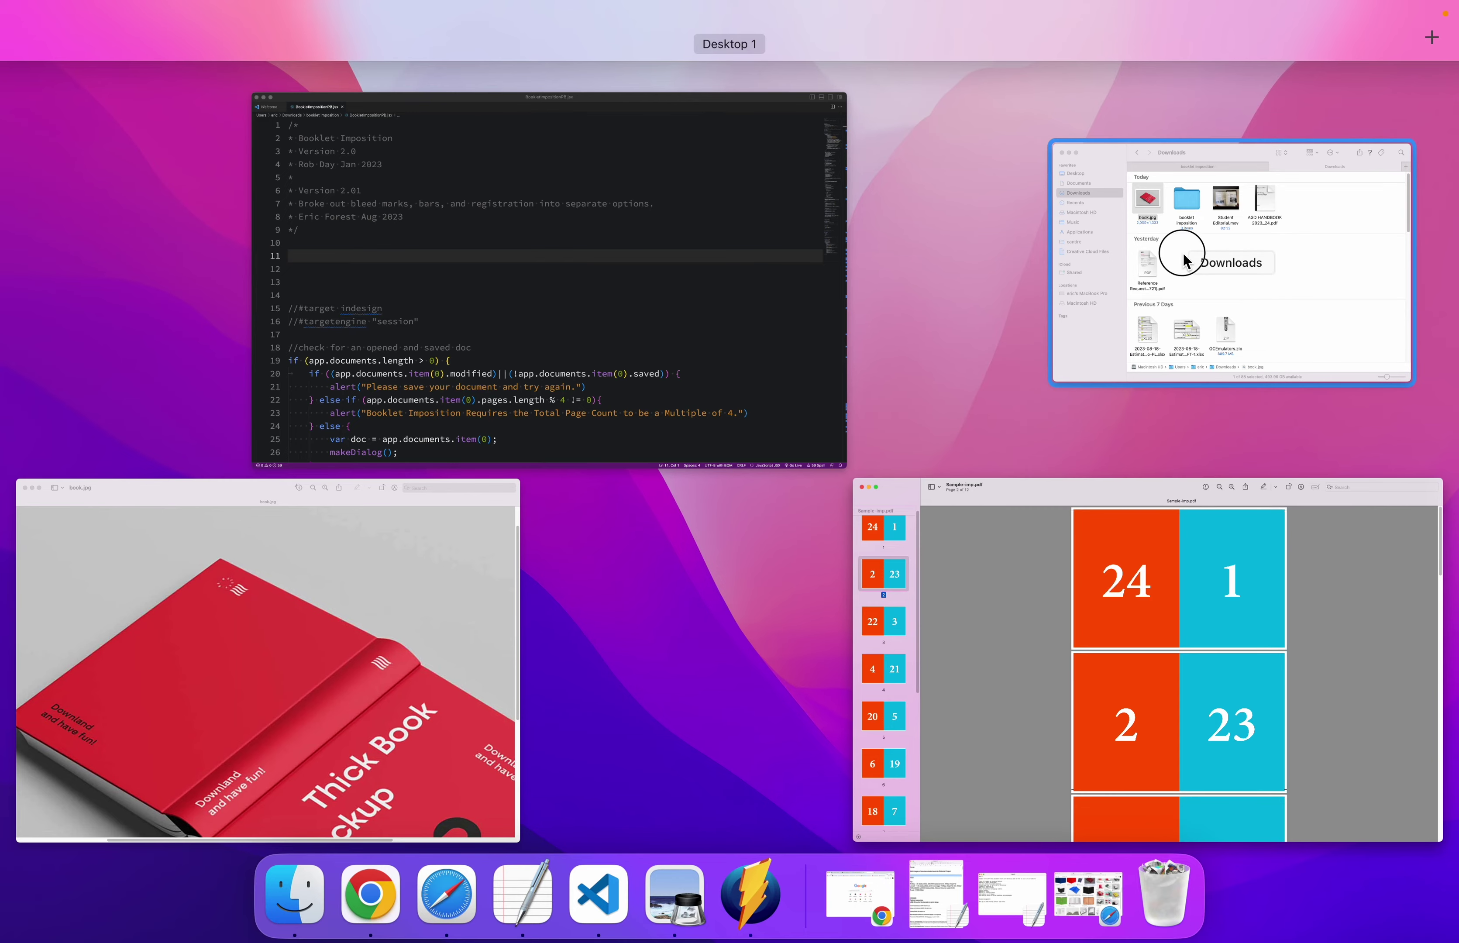
{"action": "left_click", "coordinate": [1180, 264]}
{"action": "left_click", "coordinate": [883, 248]}
{"action": "double_click", "coordinate": [863, 309]}
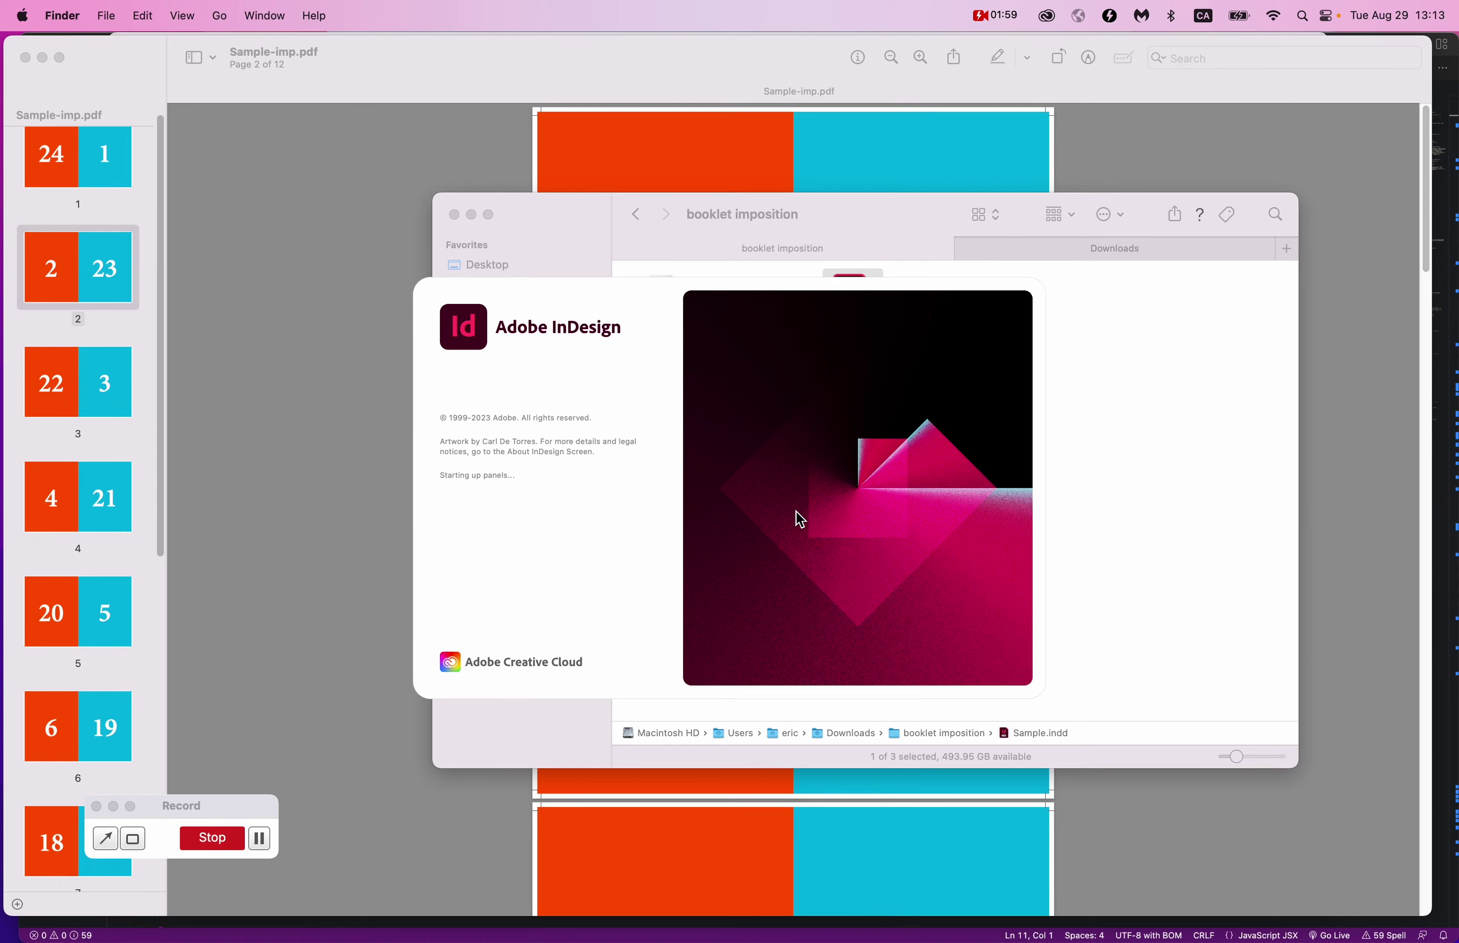
- Look through the reader-order pages of Sample.indd and return to page 1
{"action": "scroll", "coordinate": [796, 521], "scroll_direction": "up", "scroll_amount": 5}
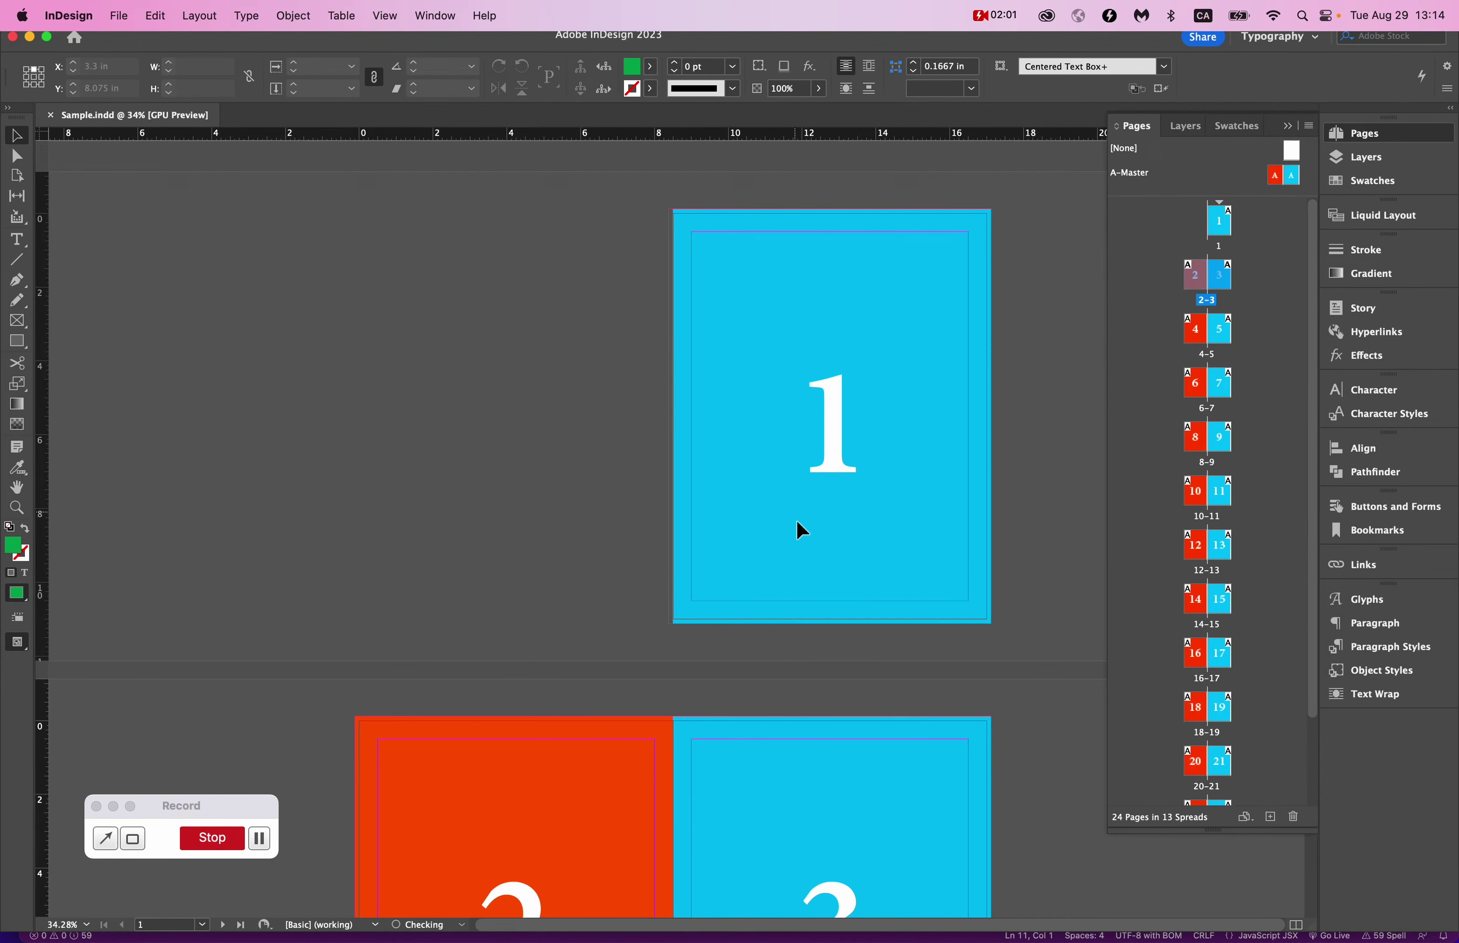
{"action": "scroll", "coordinate": [827, 602], "scroll_direction": "down", "scroll_amount": 10}
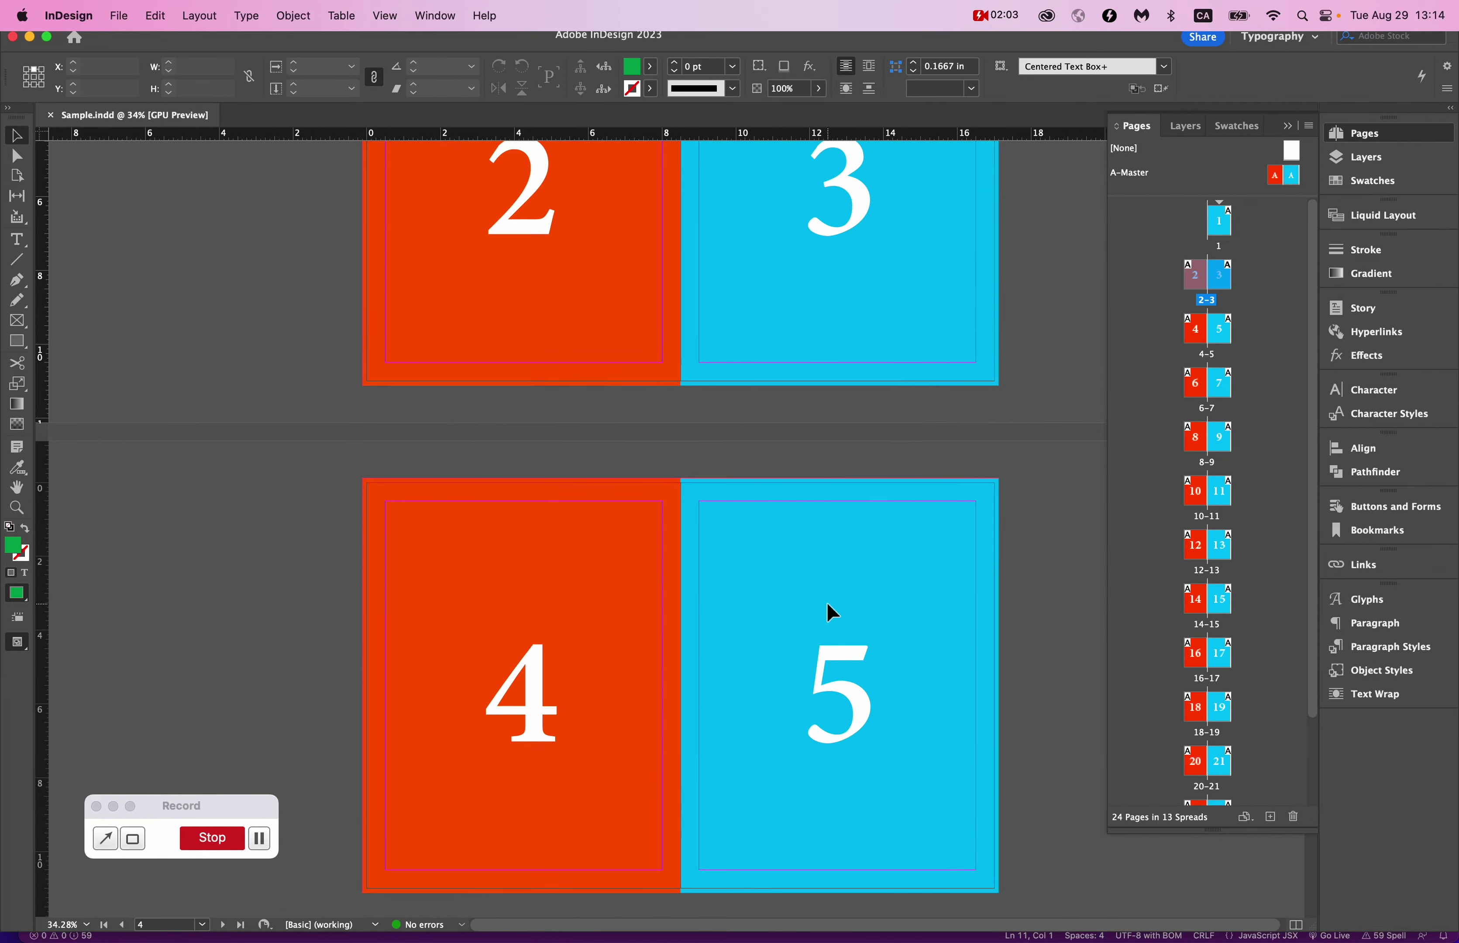
{"action": "scroll", "coordinate": [826, 602], "scroll_direction": "down", "scroll_amount": 20}
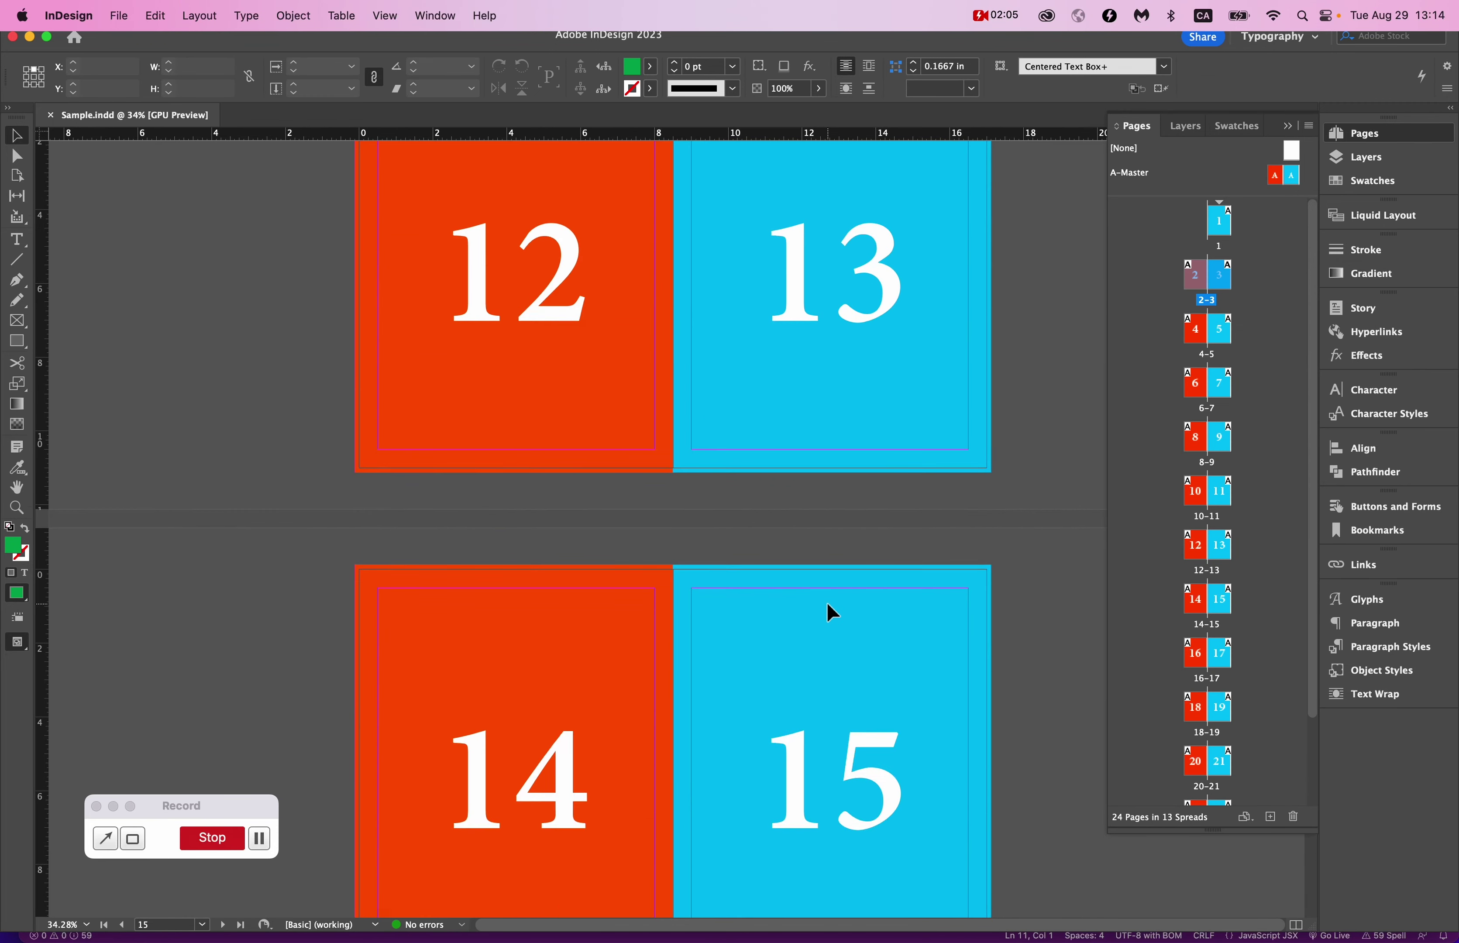
{"action": "scroll", "coordinate": [827, 602], "scroll_direction": "up", "scroll_amount": 20}
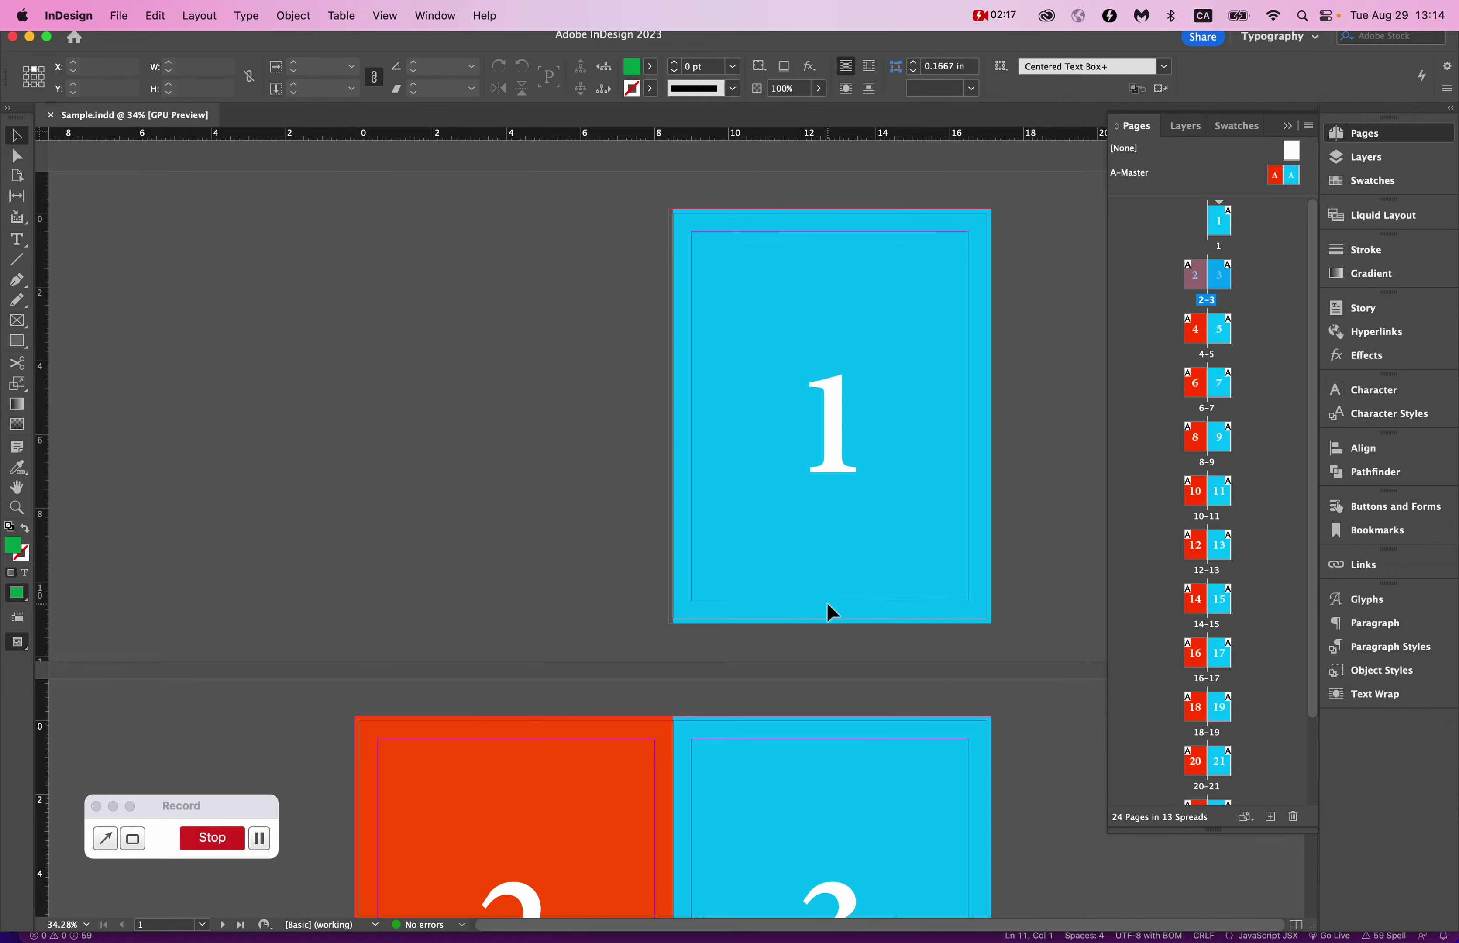
- Switch to Finder's booklet imposition folder, select BookletImpositionPB.jsx and magnify its file name
{"action": "key", "text": "ctrl+Up"}
{"action": "left_click", "coordinate": [1247, 596]}
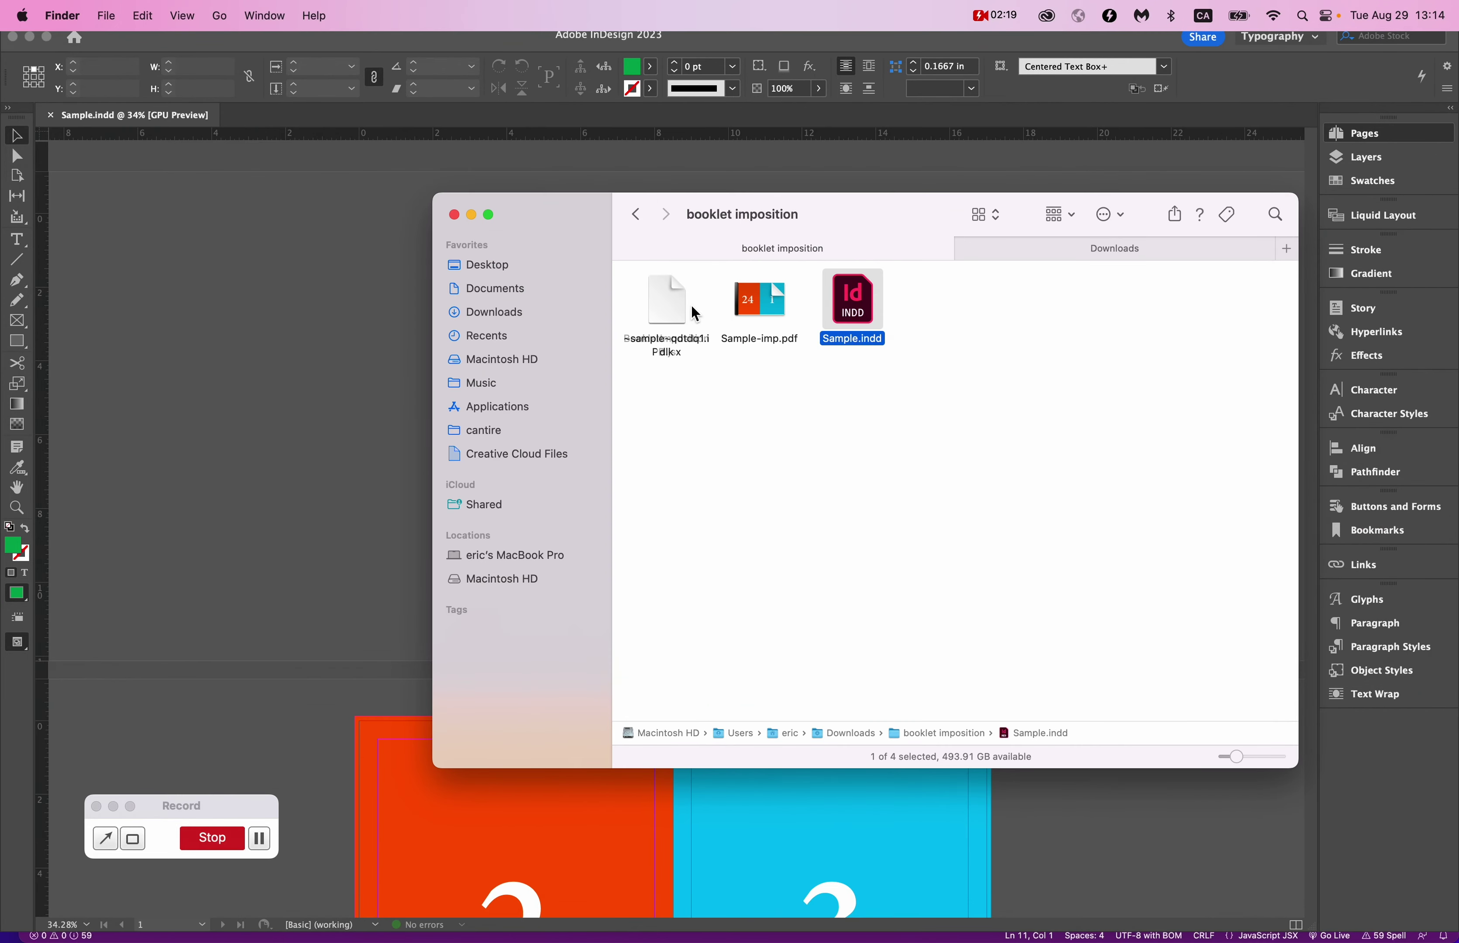
{"action": "left_click", "coordinate": [664, 313]}
{"action": "left_click", "coordinate": [671, 324]}
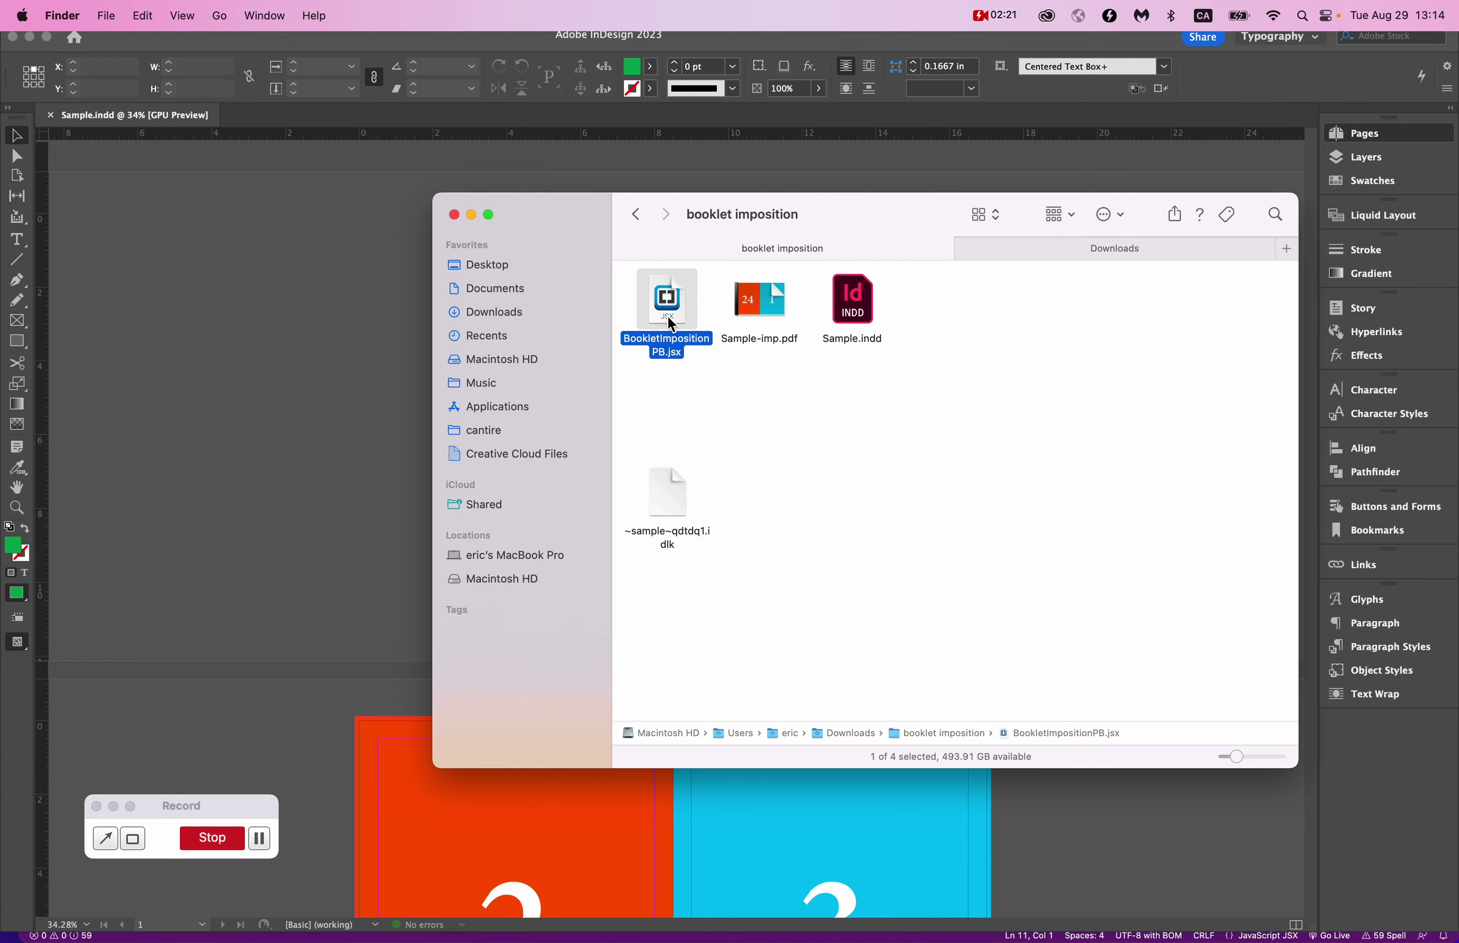
{"action": "key", "text": "super"}
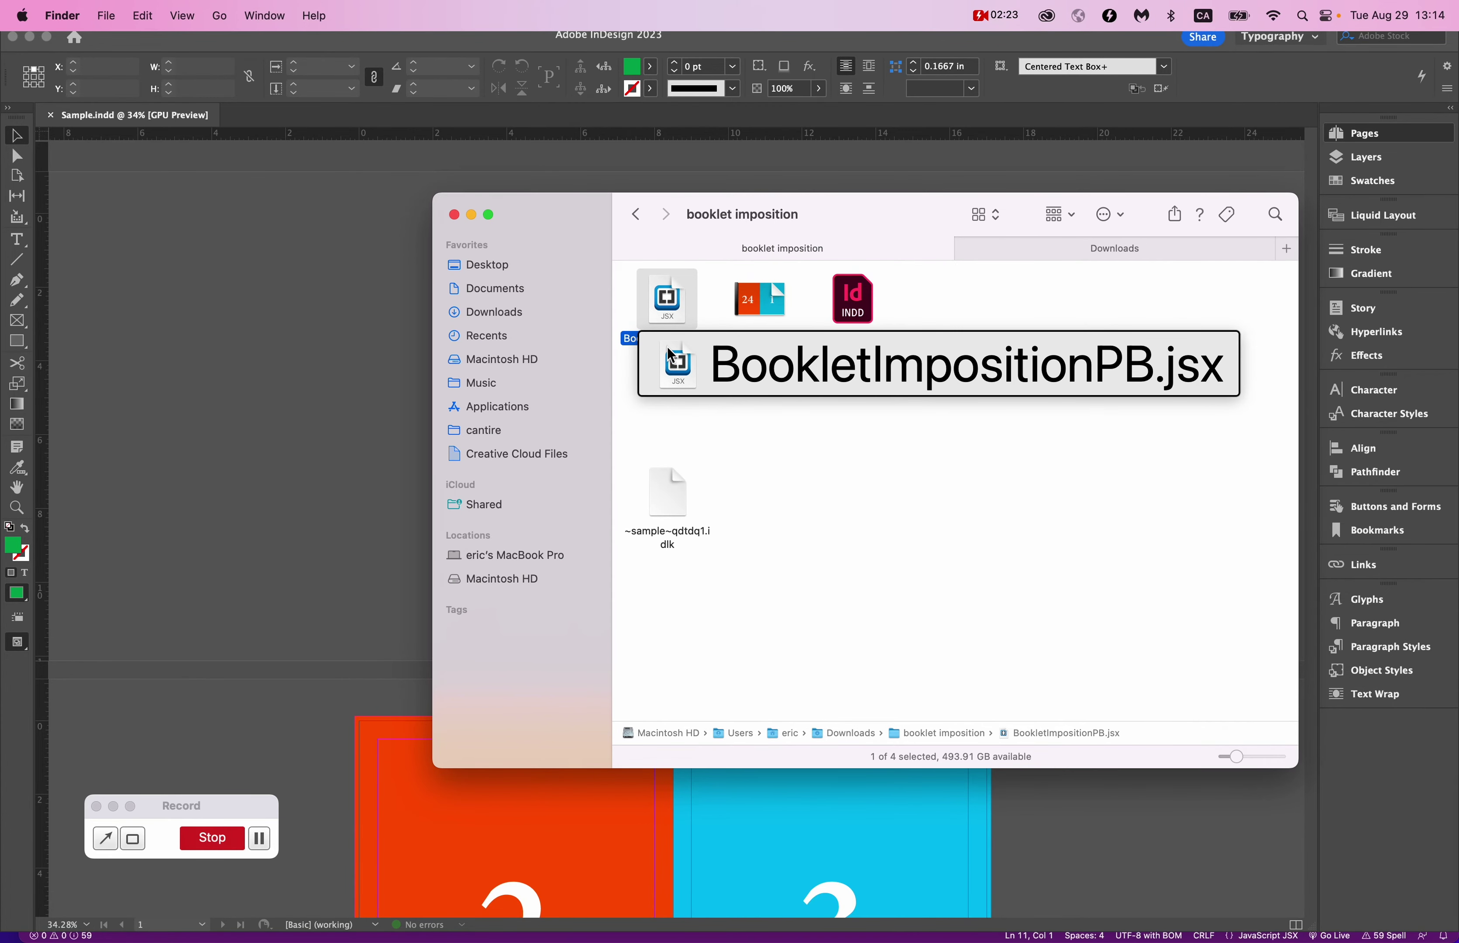
{"action": "left_click_drag", "start_coordinate": [671, 356], "coordinate": [638, 337]}
- Switch to the code editor showing BookletImpositionPB.jsx and highlight the author credits in its header comment
{"action": "key", "text": "ctrl+Up"}
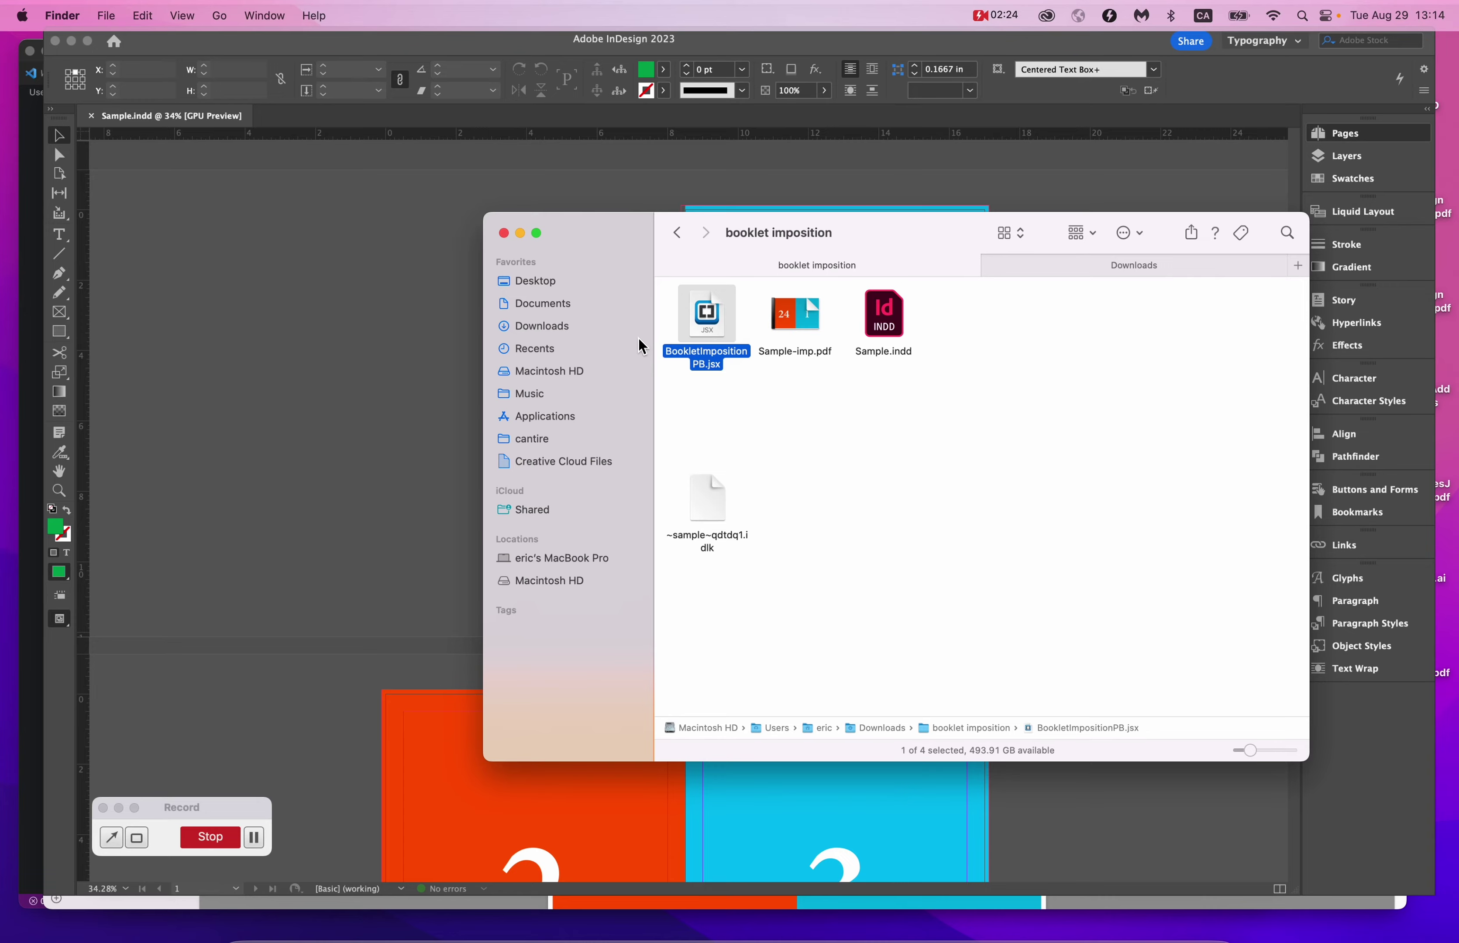
{"action": "left_click", "coordinate": [329, 269]}
{"action": "left_click_drag", "start_coordinate": [134, 207], "coordinate": [371, 209]}
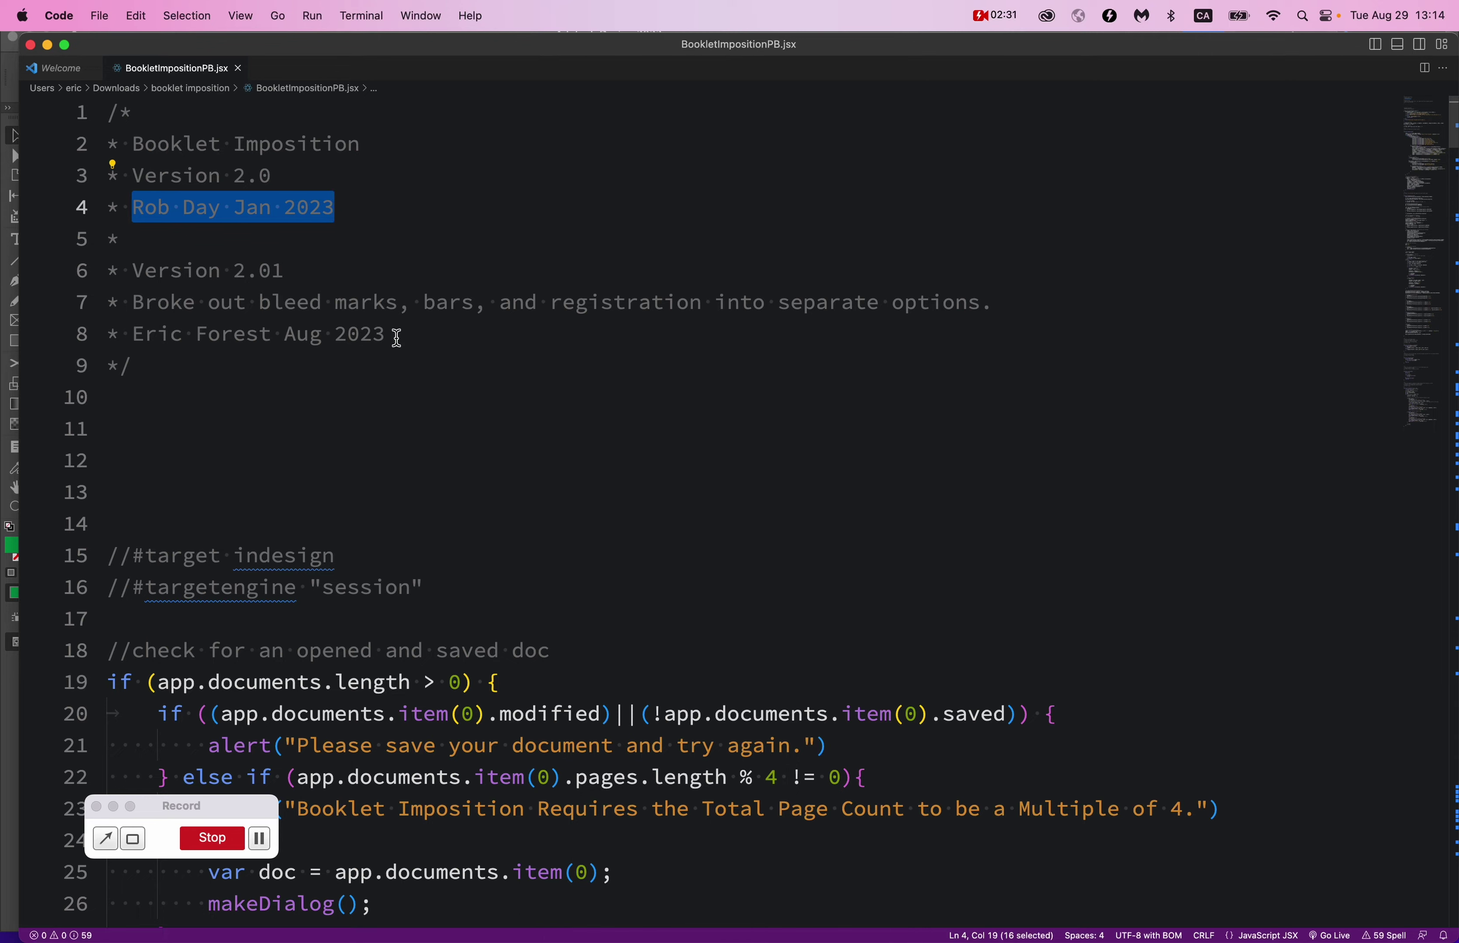
{"action": "left_click_drag", "start_coordinate": [392, 335], "coordinate": [123, 323]}
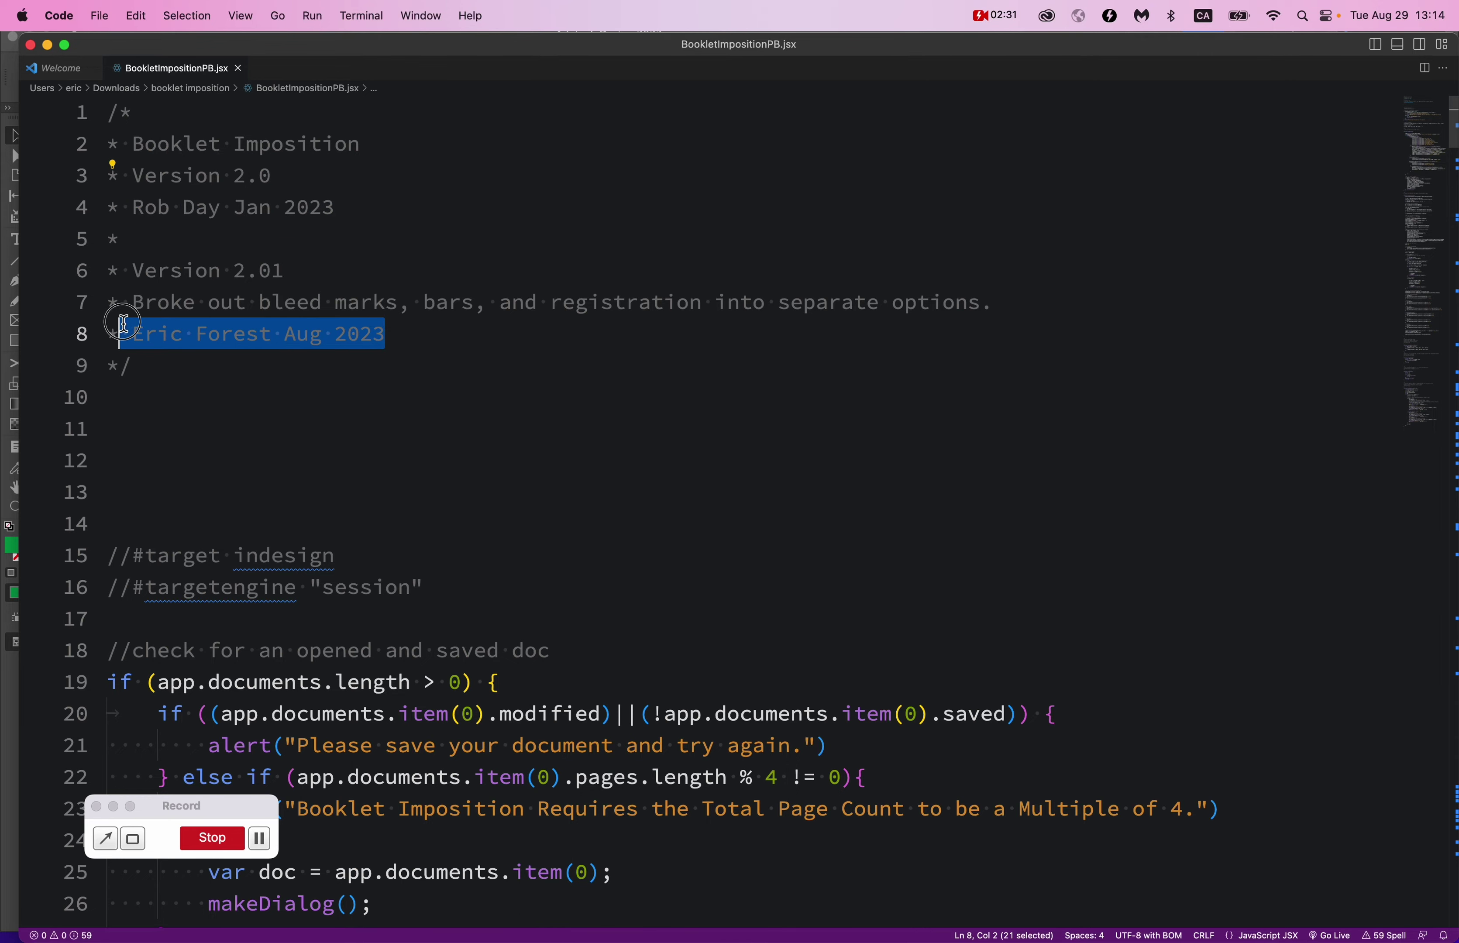
{"action": "left_click", "coordinate": [340, 356]}
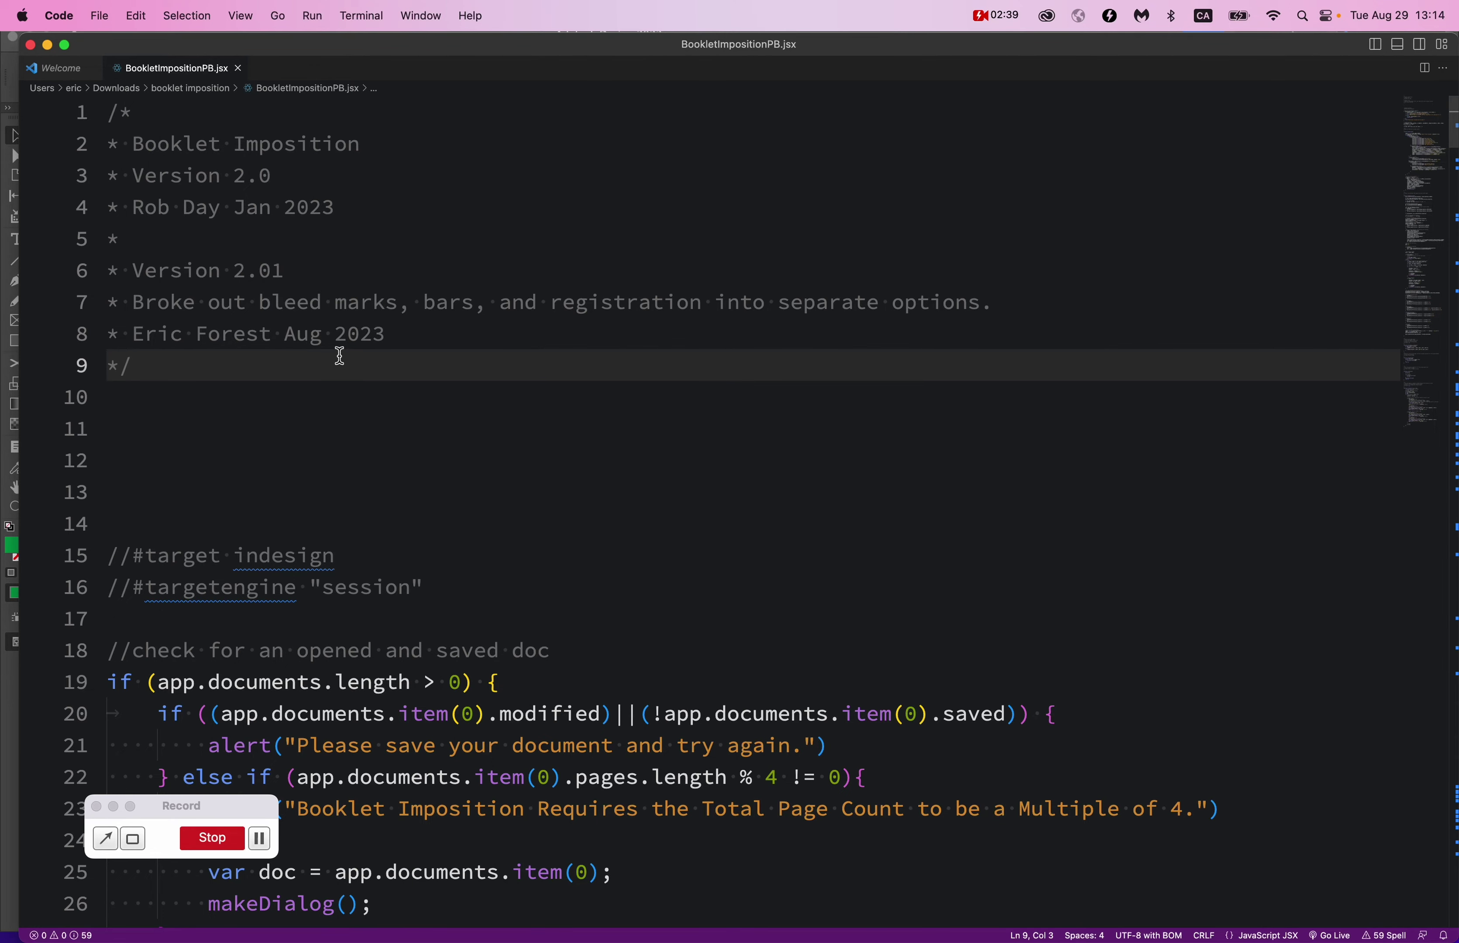
- Switch back to InDesign with Sample.indd and show the Scripts panel
{"action": "key", "text": "super+Tab"}
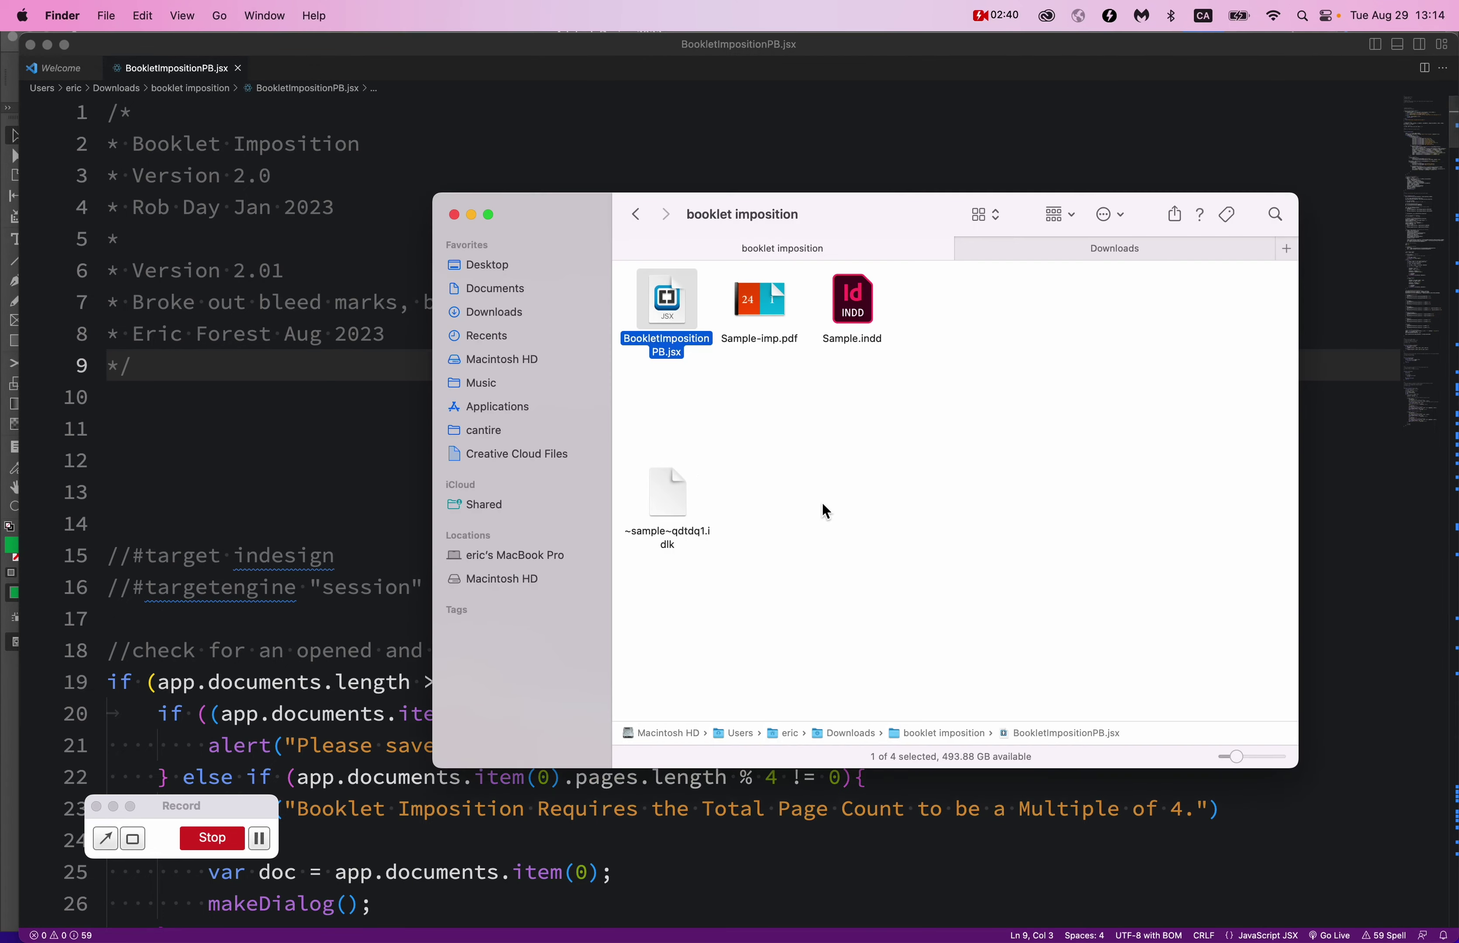
{"action": "key", "text": "super+Tab"}
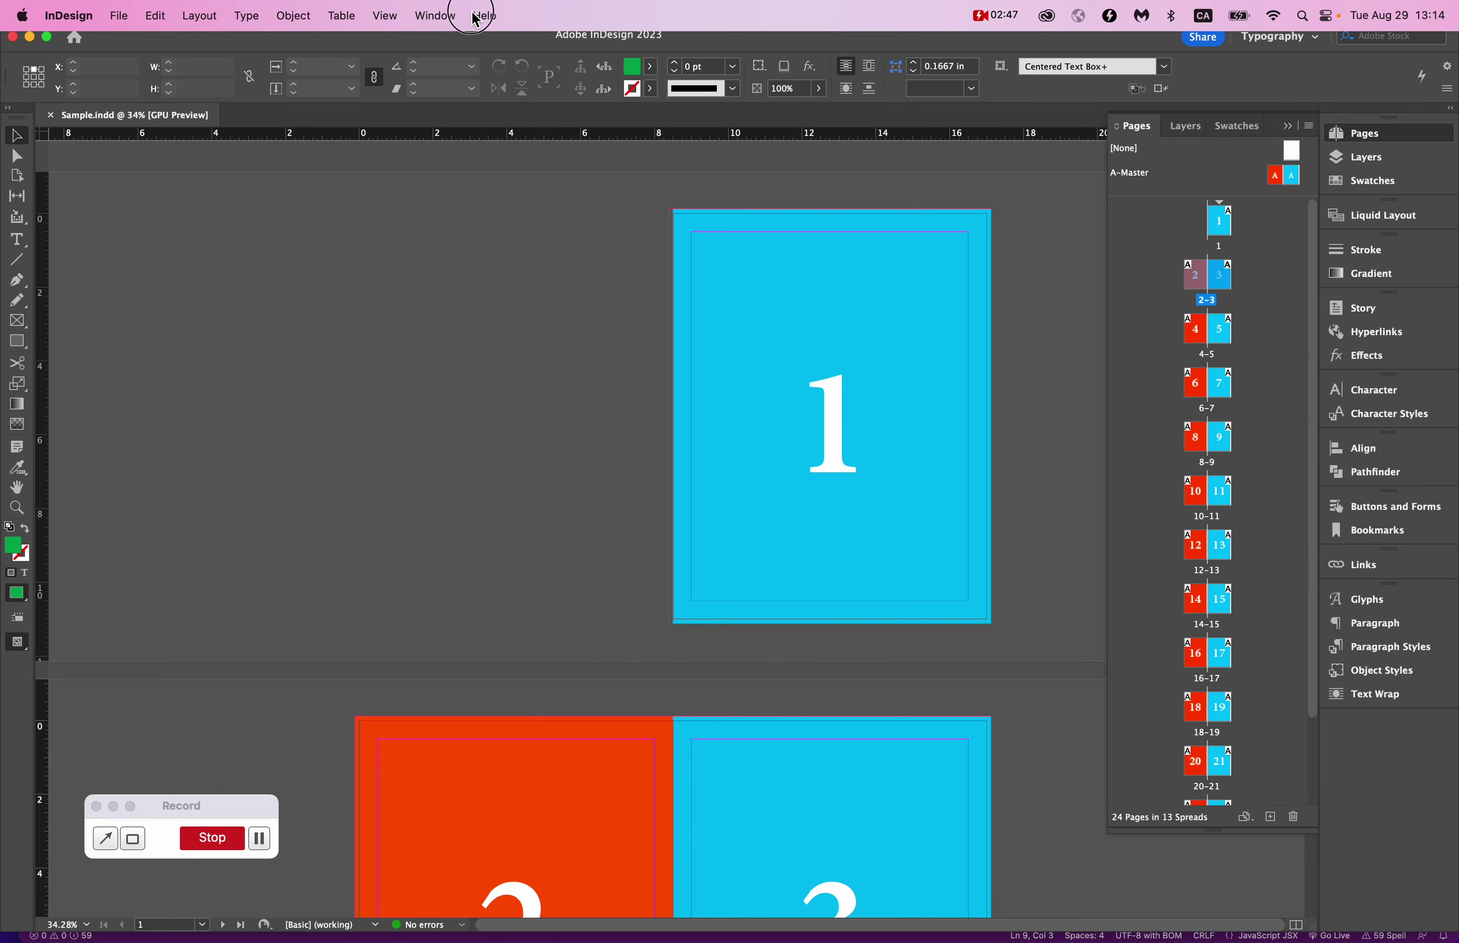
{"action": "left_click", "coordinate": [479, 16]}
{"action": "type", "text": "scripts"}
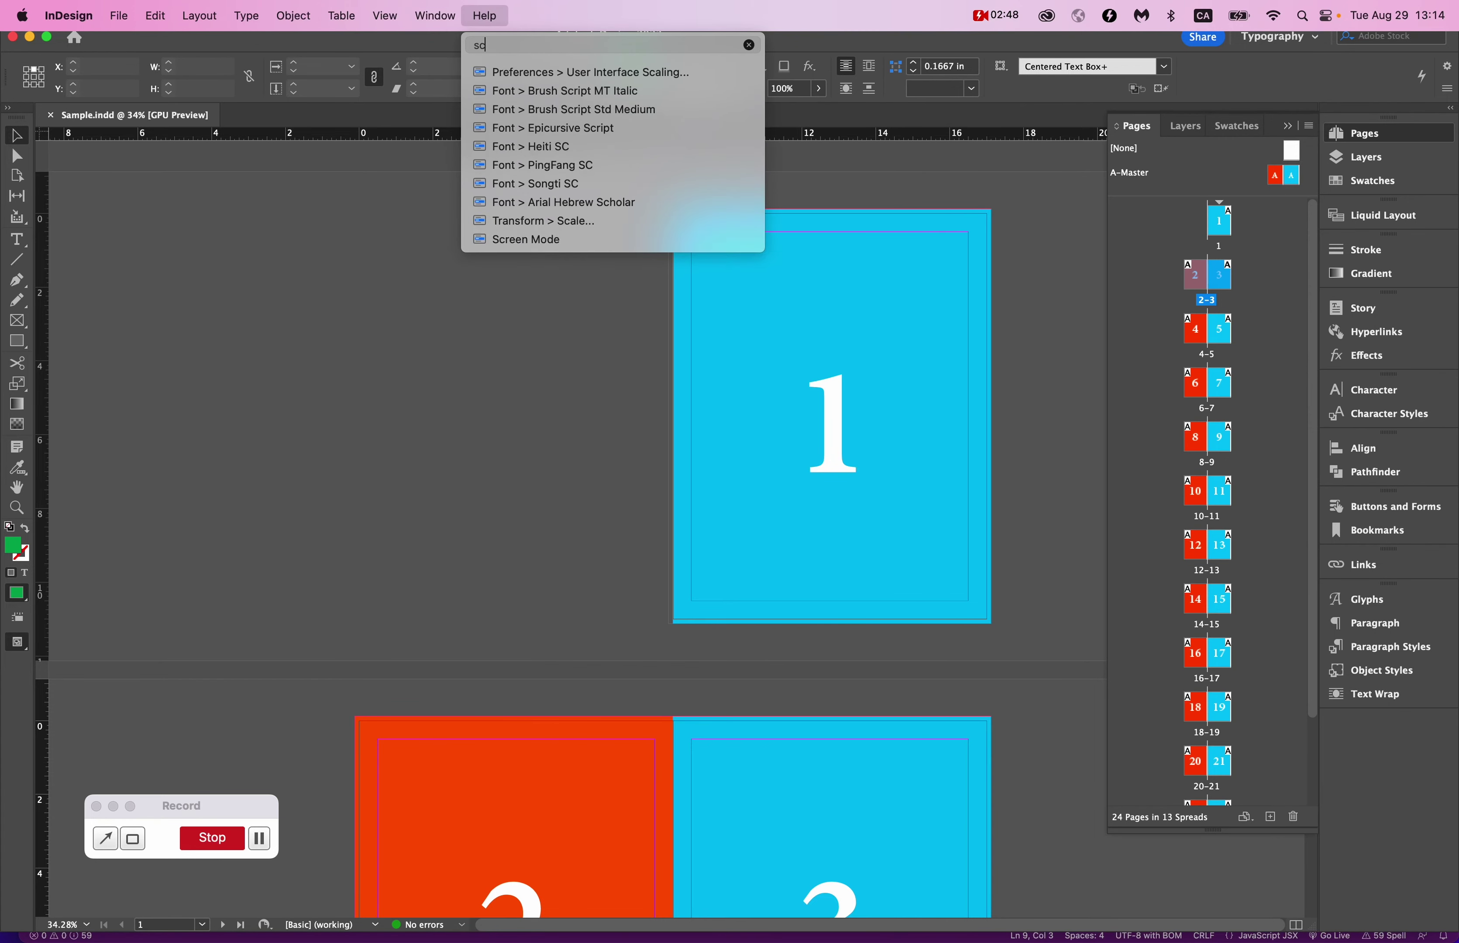
{"action": "mouse_move", "coordinate": [446, 13]}
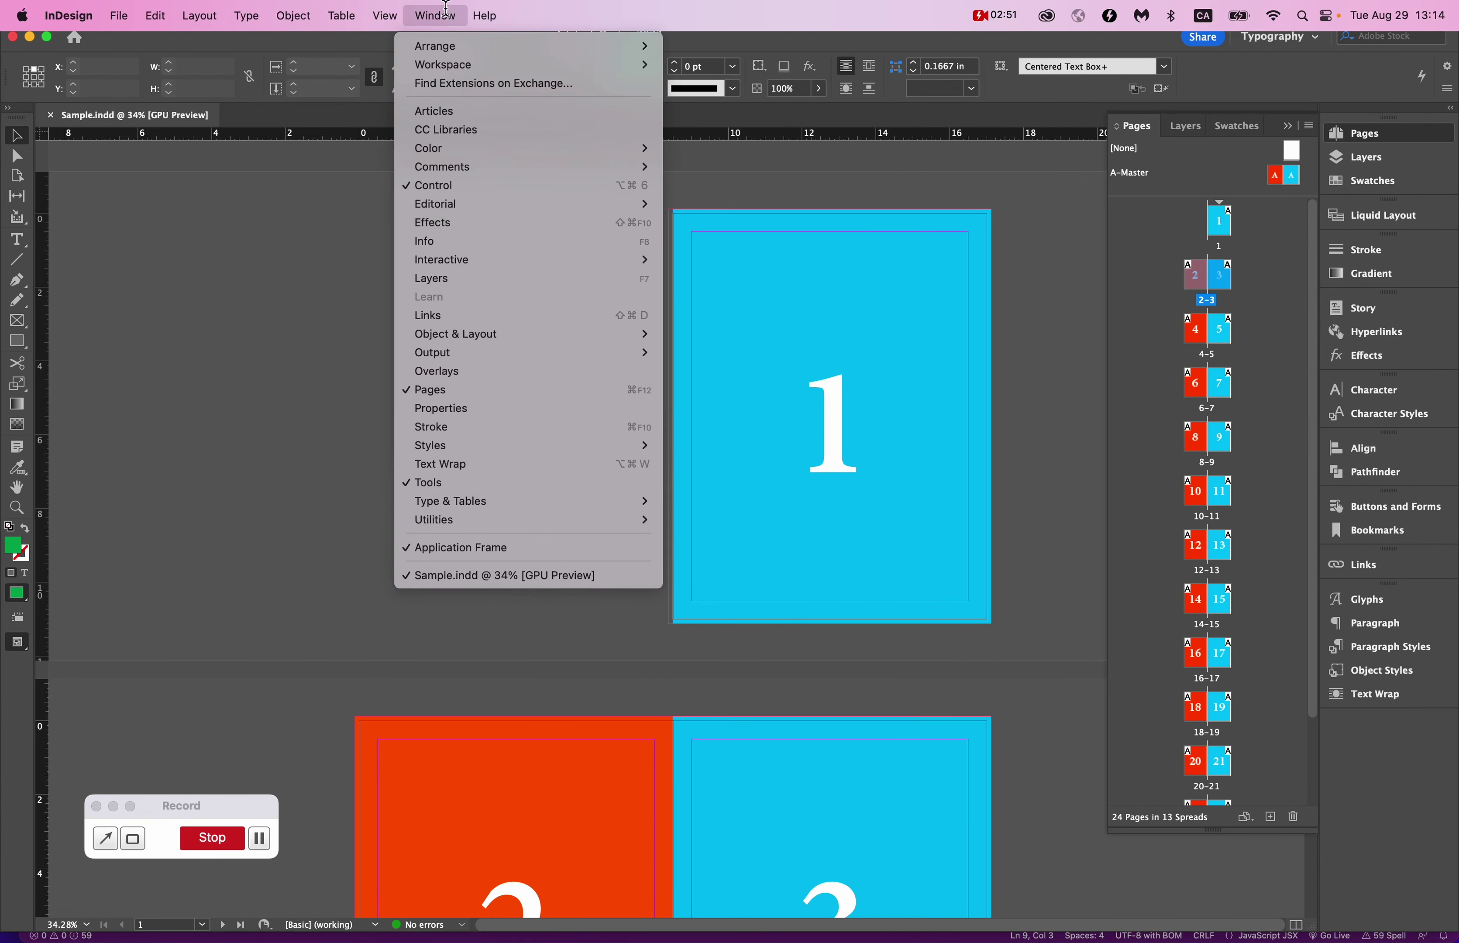
{"action": "mouse_move", "coordinate": [582, 519]}
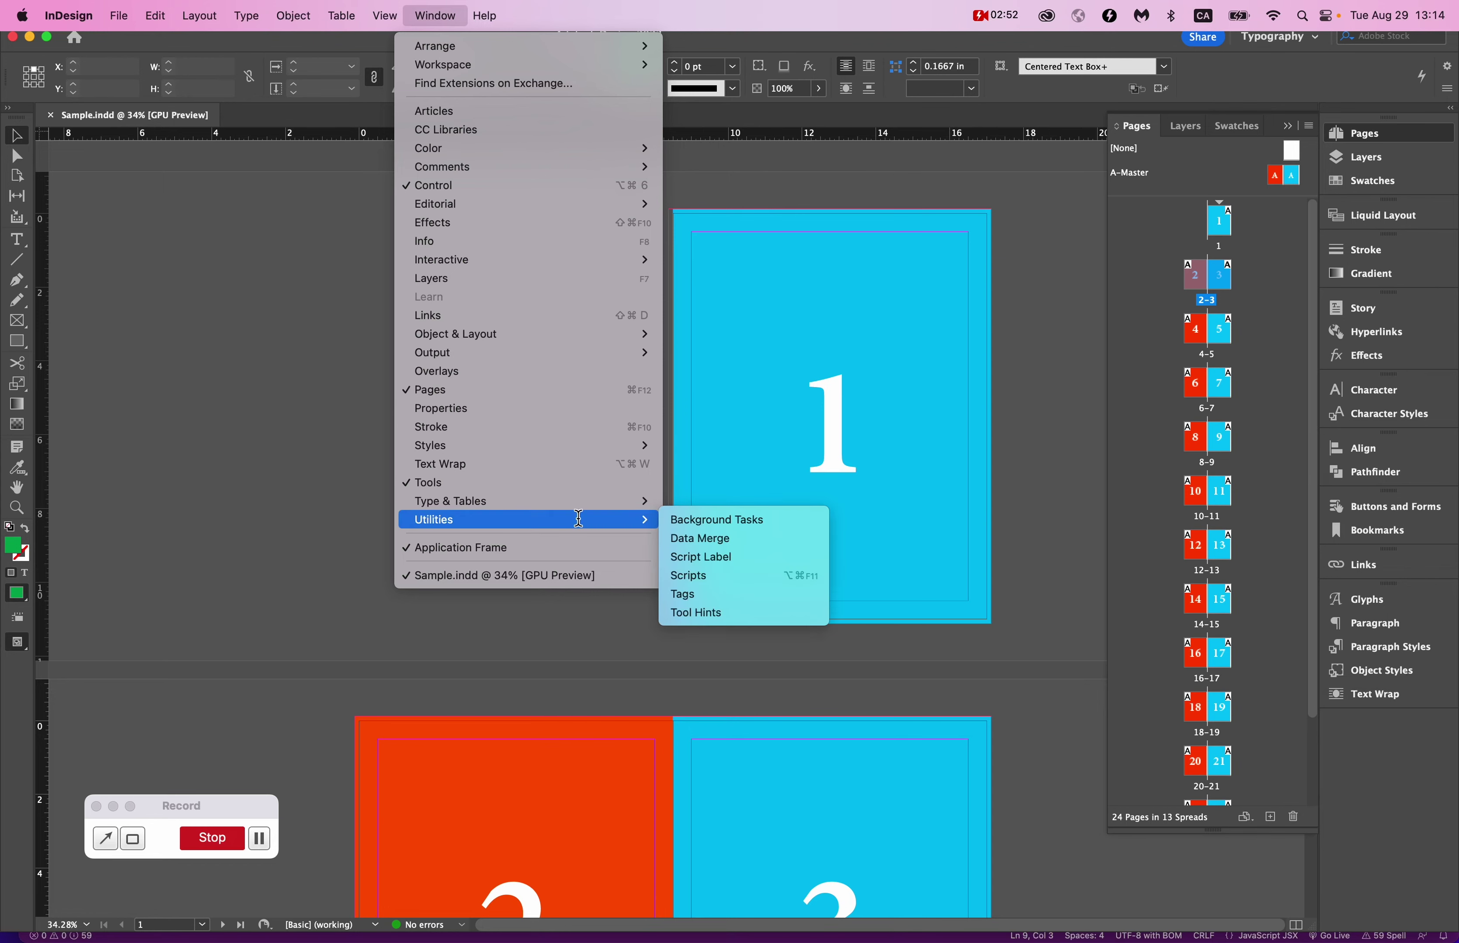
{"action": "left_click", "coordinate": [722, 576]}
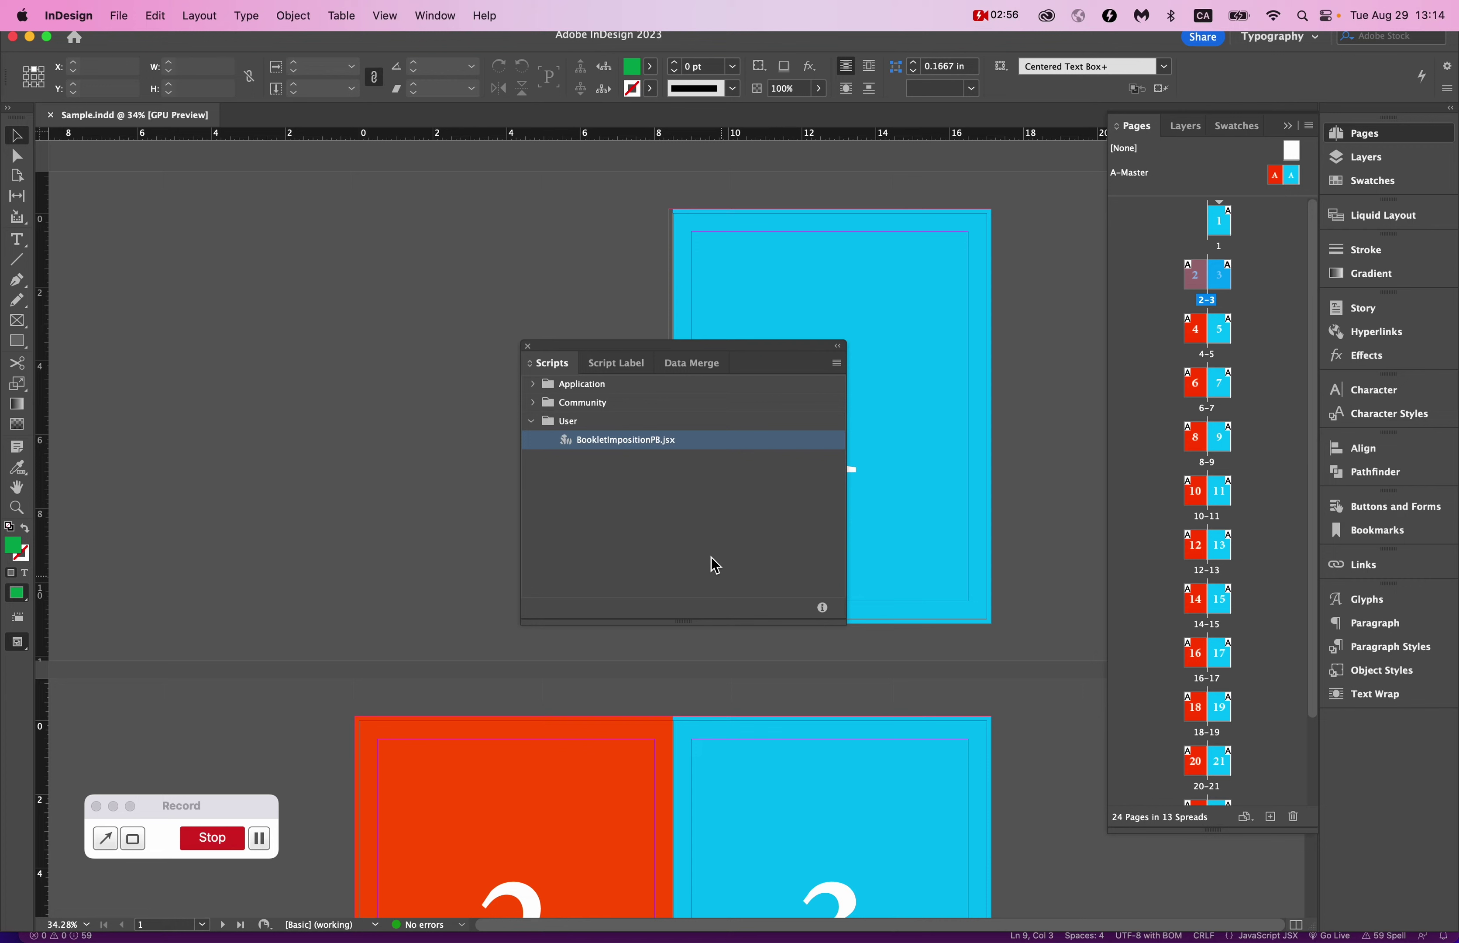
- Reveal the user script BookletImpositionPB.jsx in Finder to open its Scripts Panel folder
{"action": "left_click", "coordinate": [623, 441]}
{"action": "key", "text": "alt+super+8"}
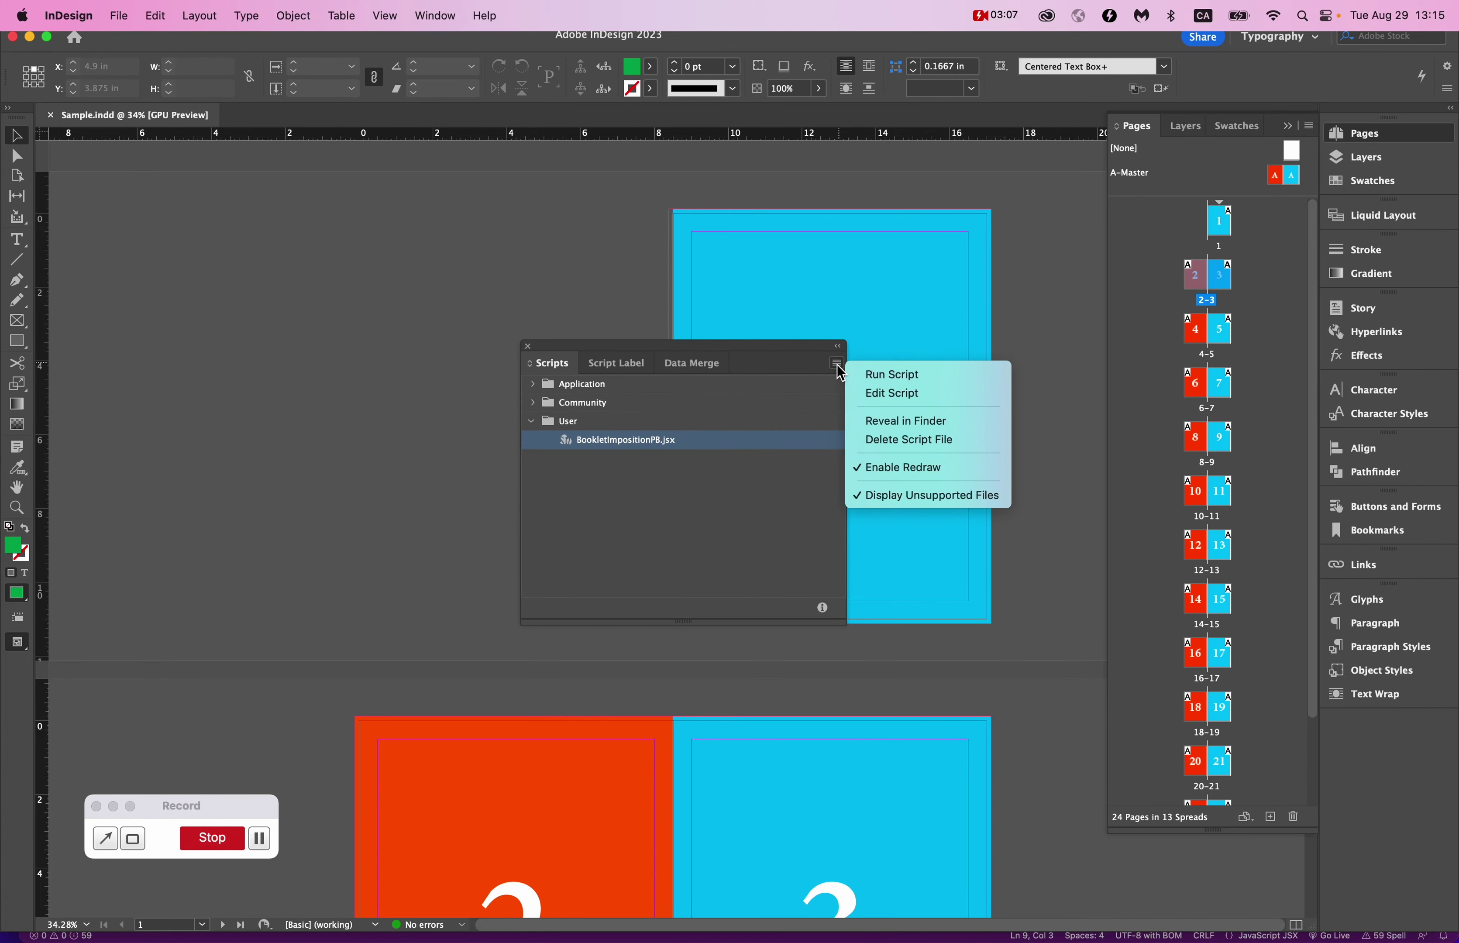
{"action": "left_click", "coordinate": [922, 431]}
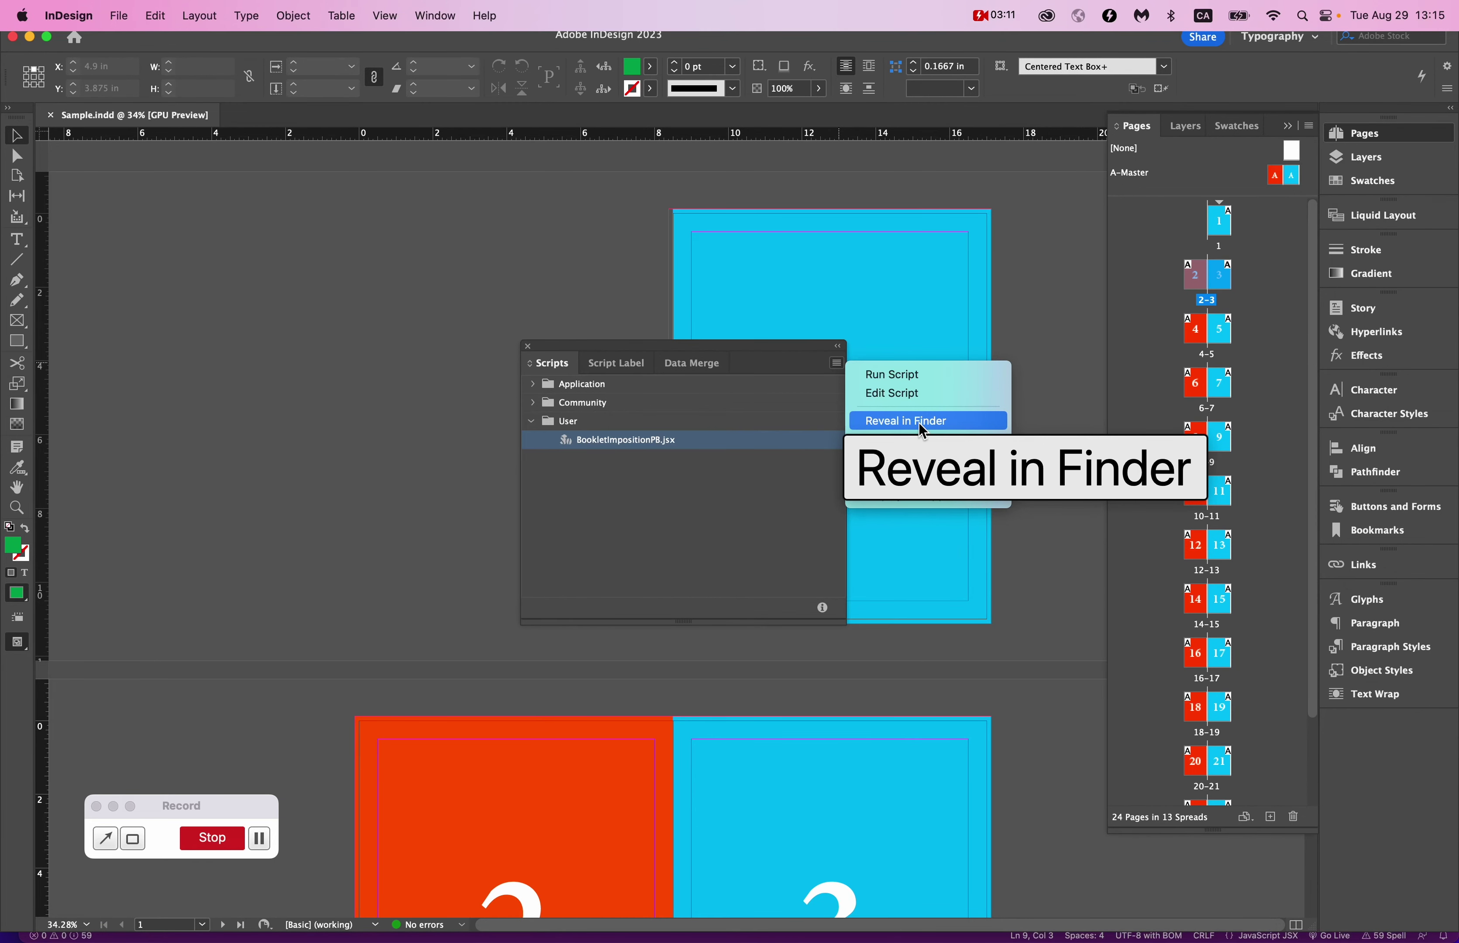
{"action": "left_click", "coordinate": [918, 423]}
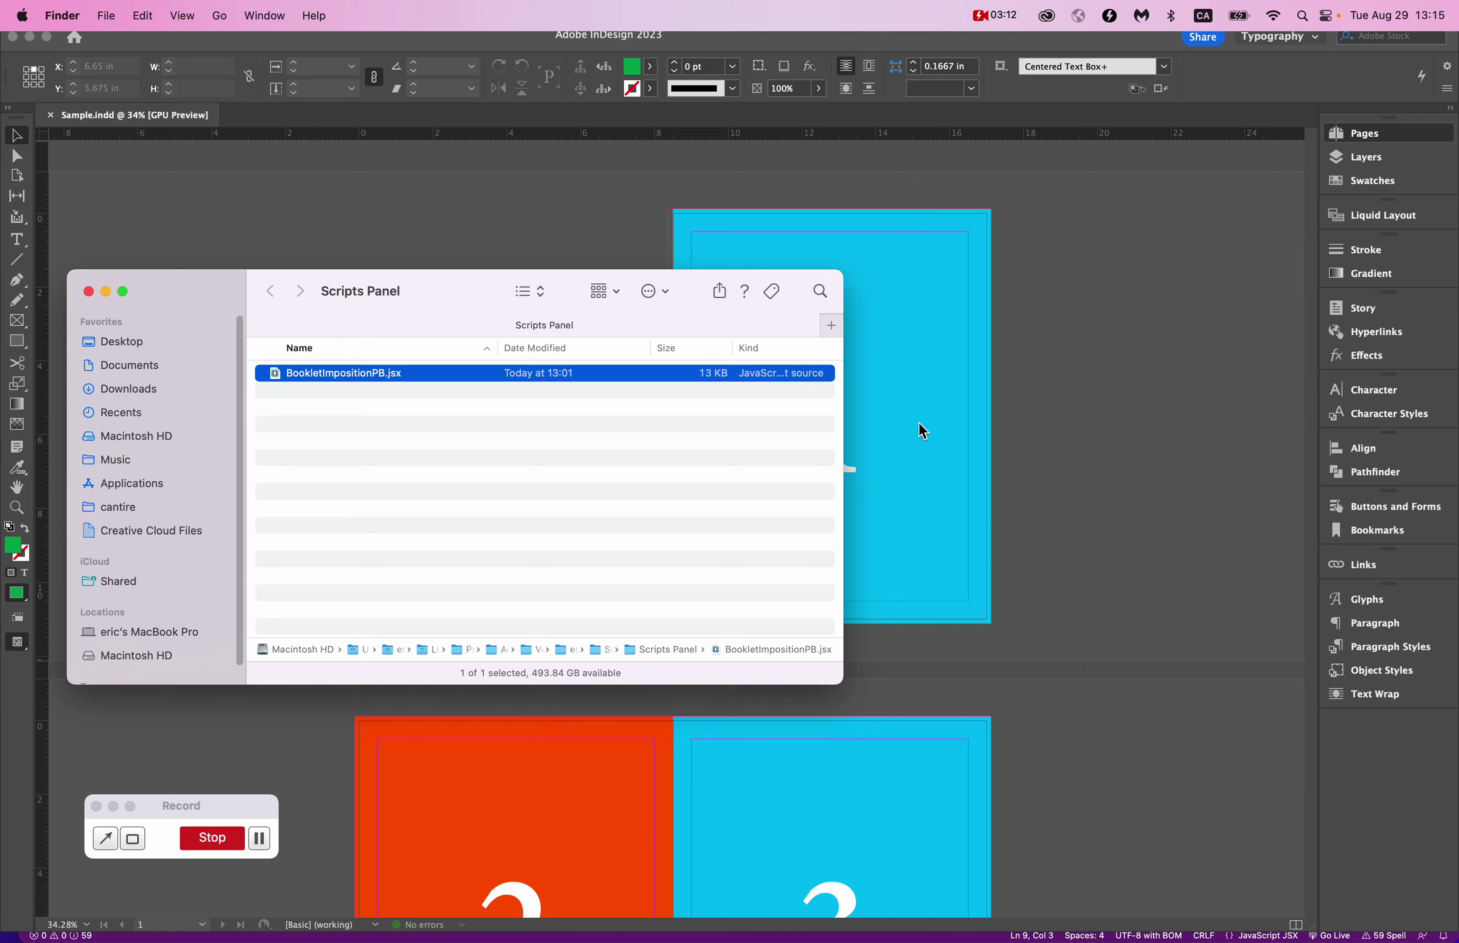
{"action": "left_click", "coordinate": [693, 426]}
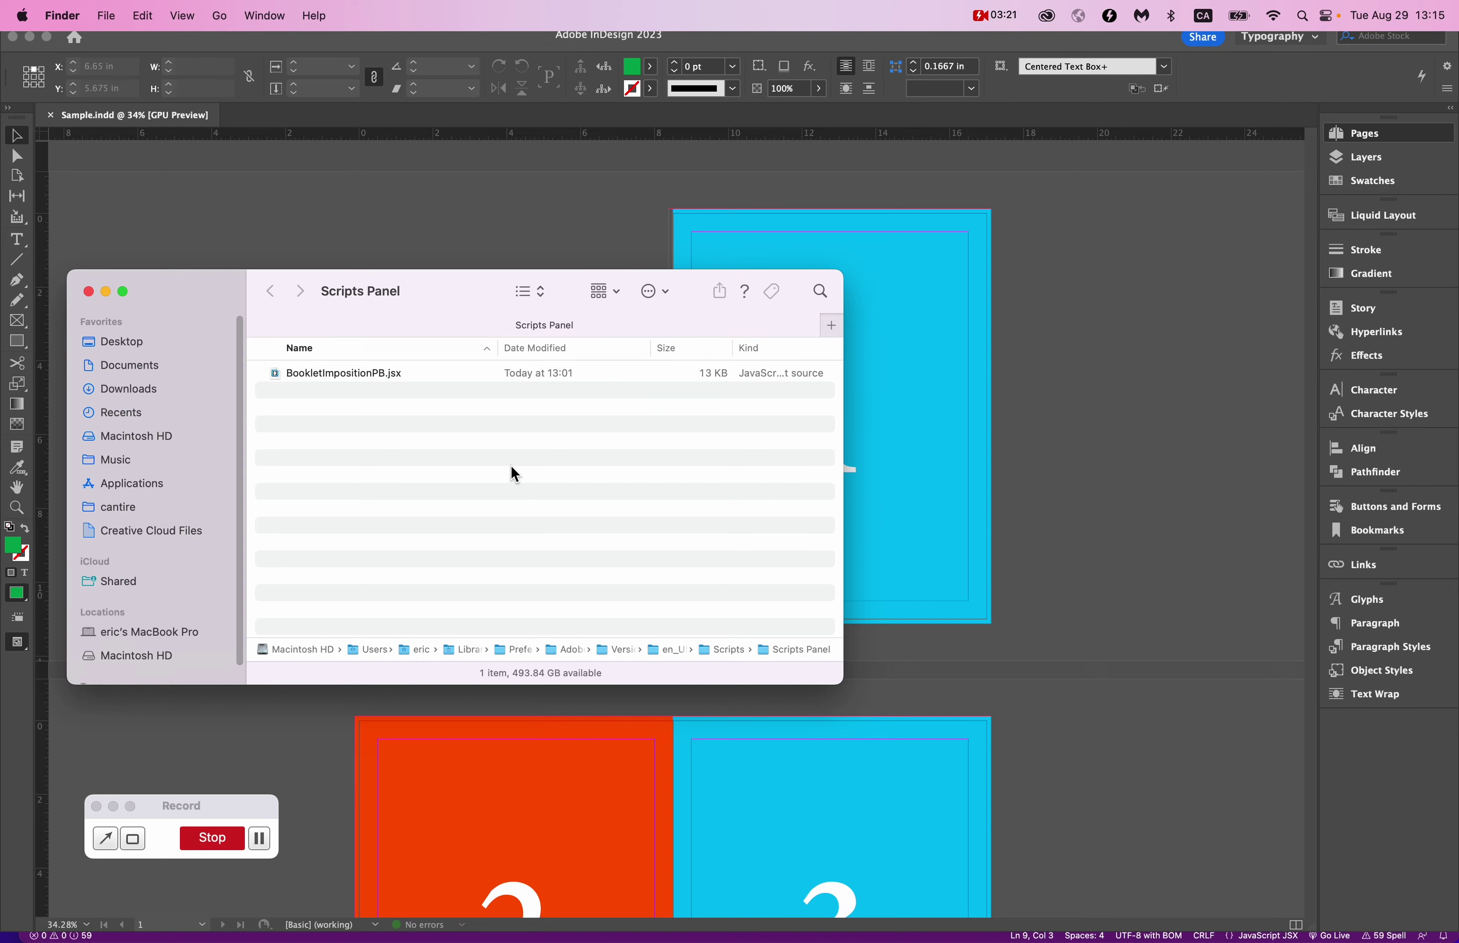
- View the parent folders of Scripts Panel in Finder, then reopen the Scripts Panel folder
{"action": "double_click", "coordinate": [706, 649]}
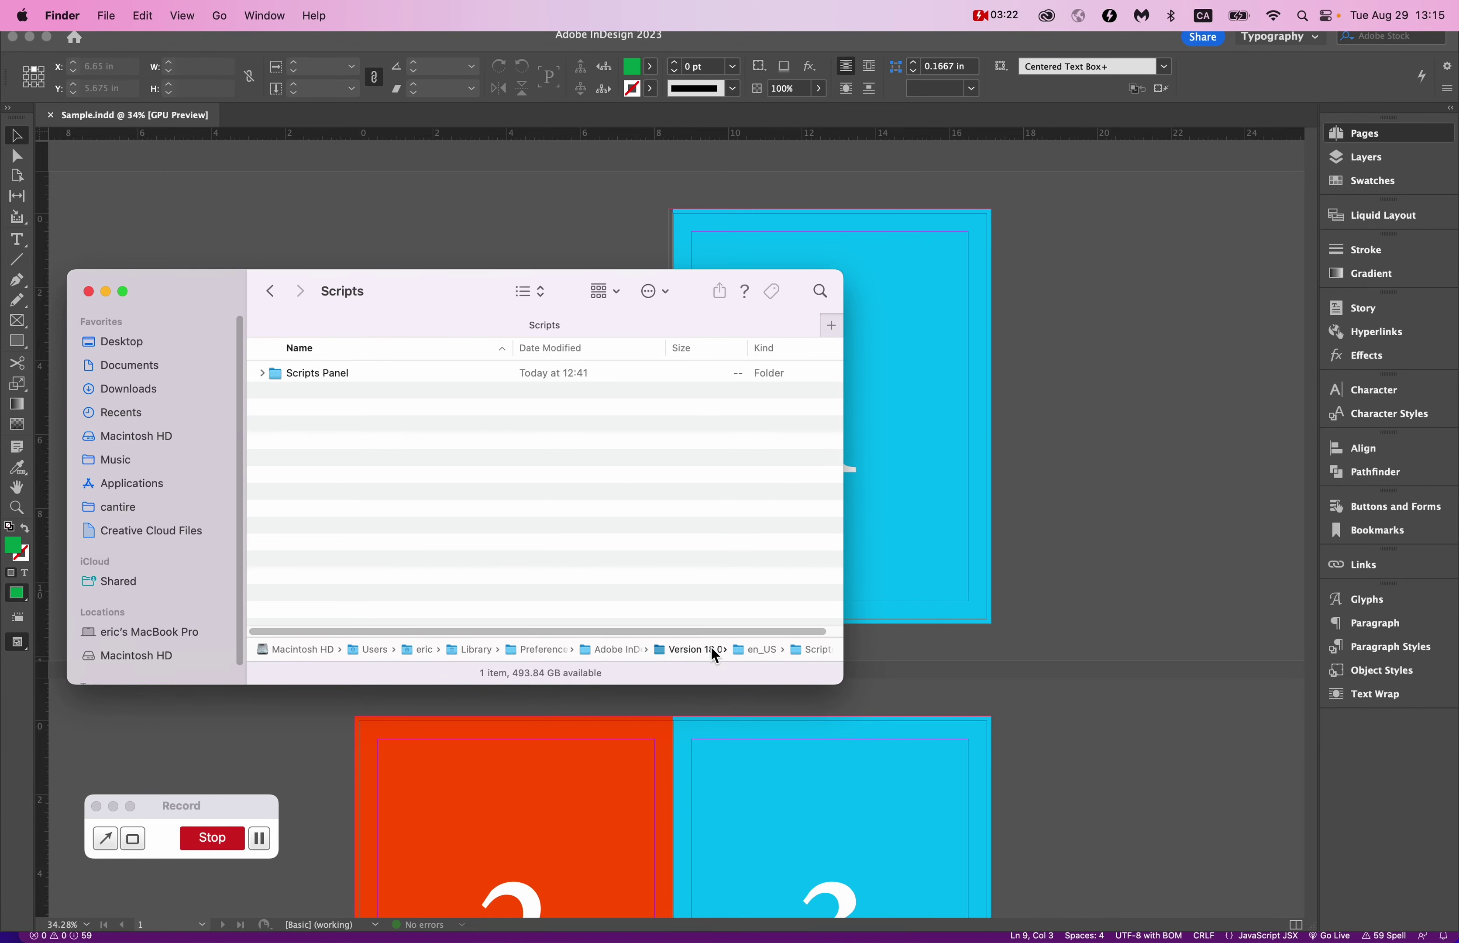
{"action": "double_click", "coordinate": [709, 650]}
{"action": "key", "text": "super+bracketleft"}
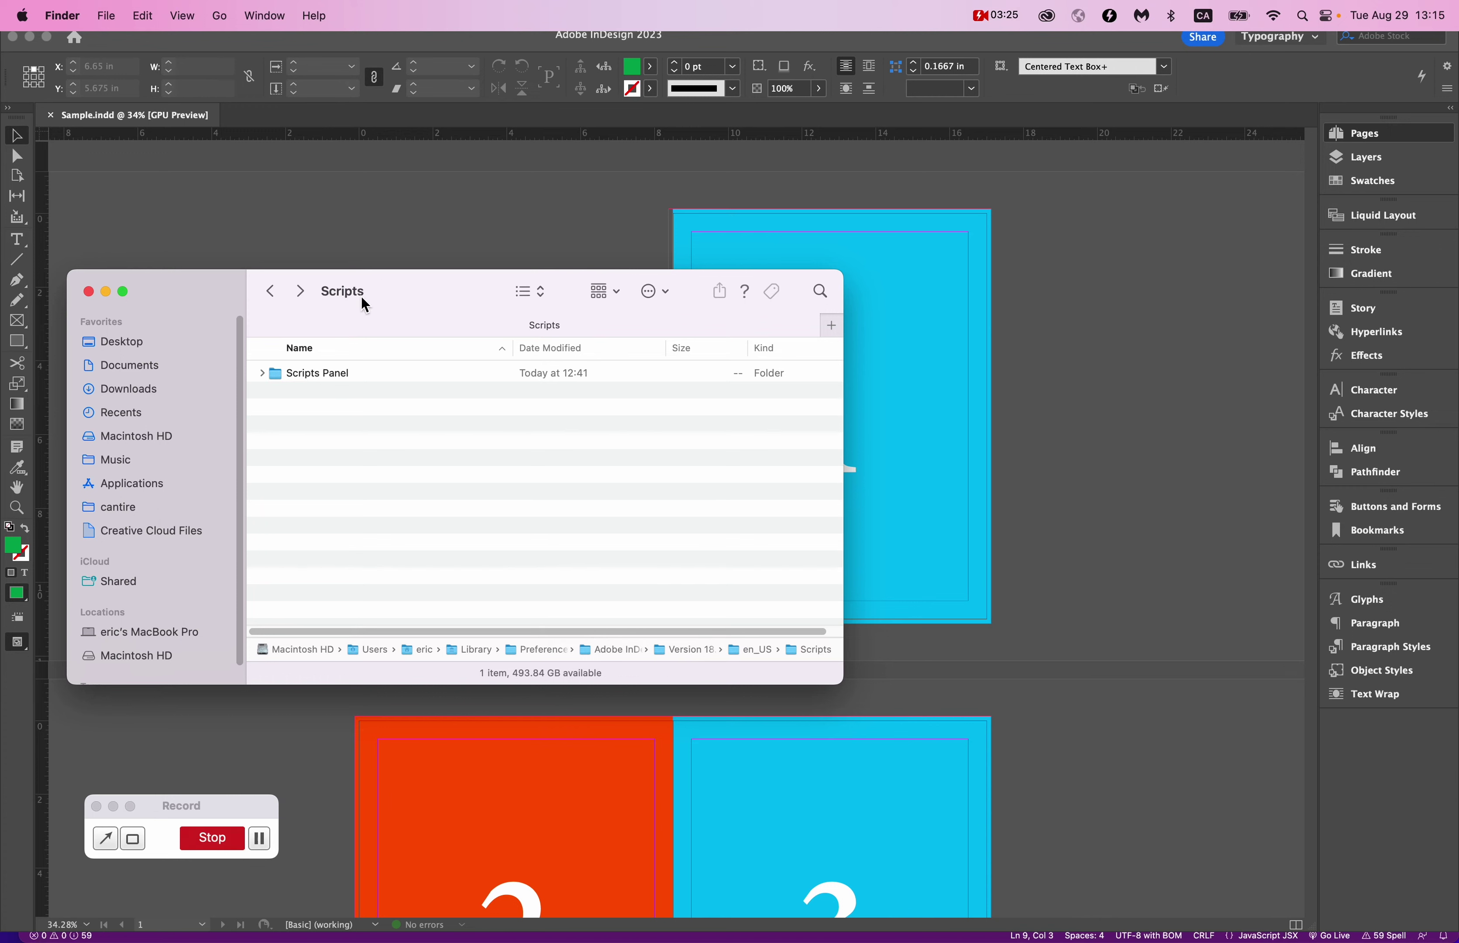
{"action": "left_click", "coordinate": [309, 374]}
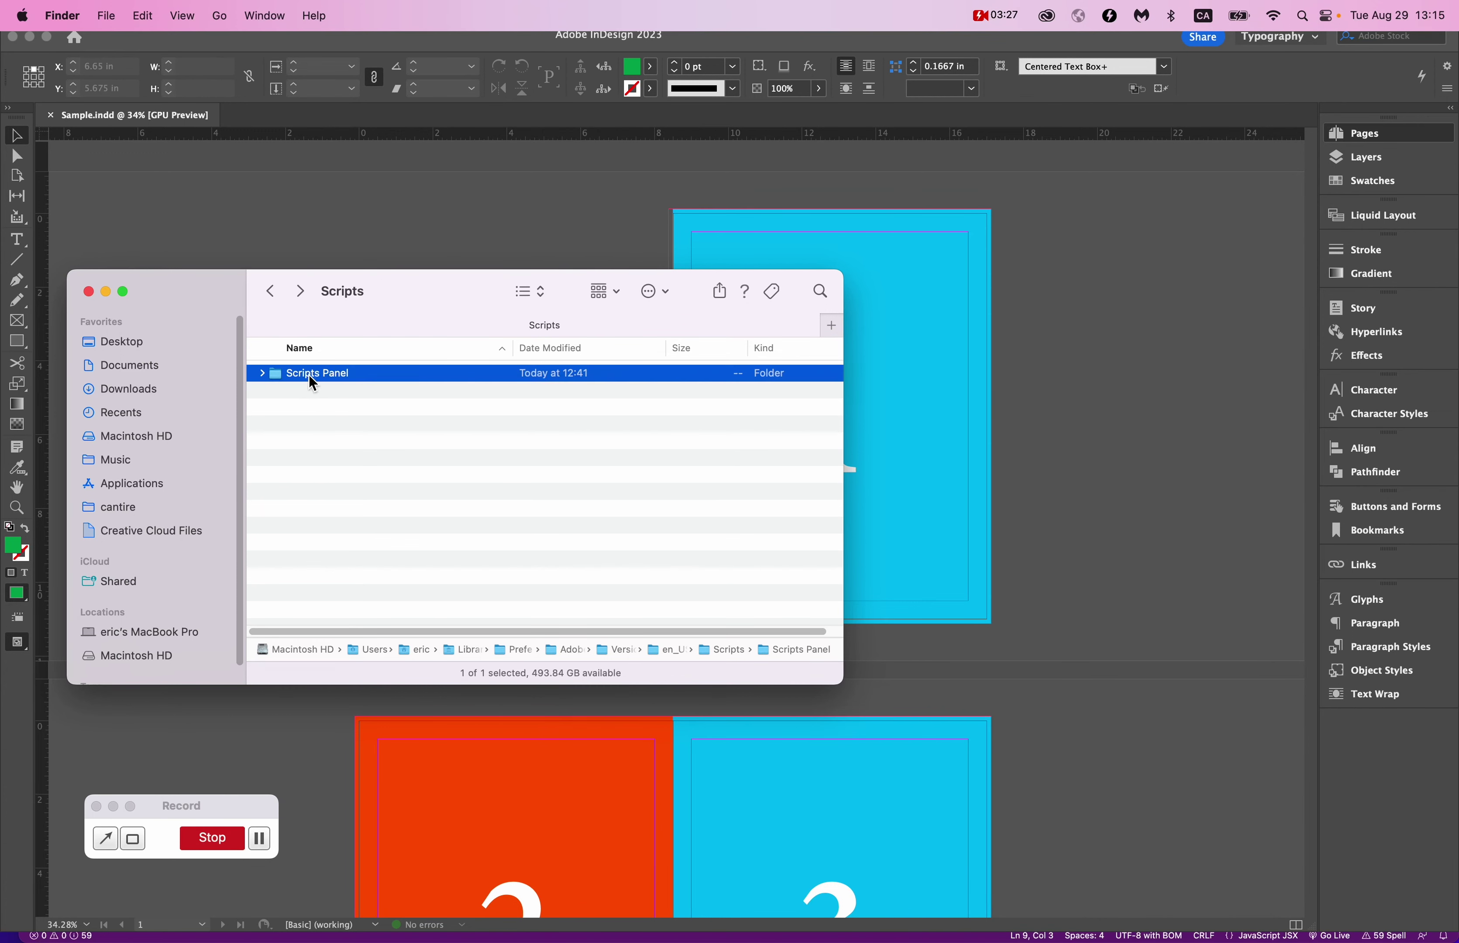
{"action": "double_click", "coordinate": [283, 377]}
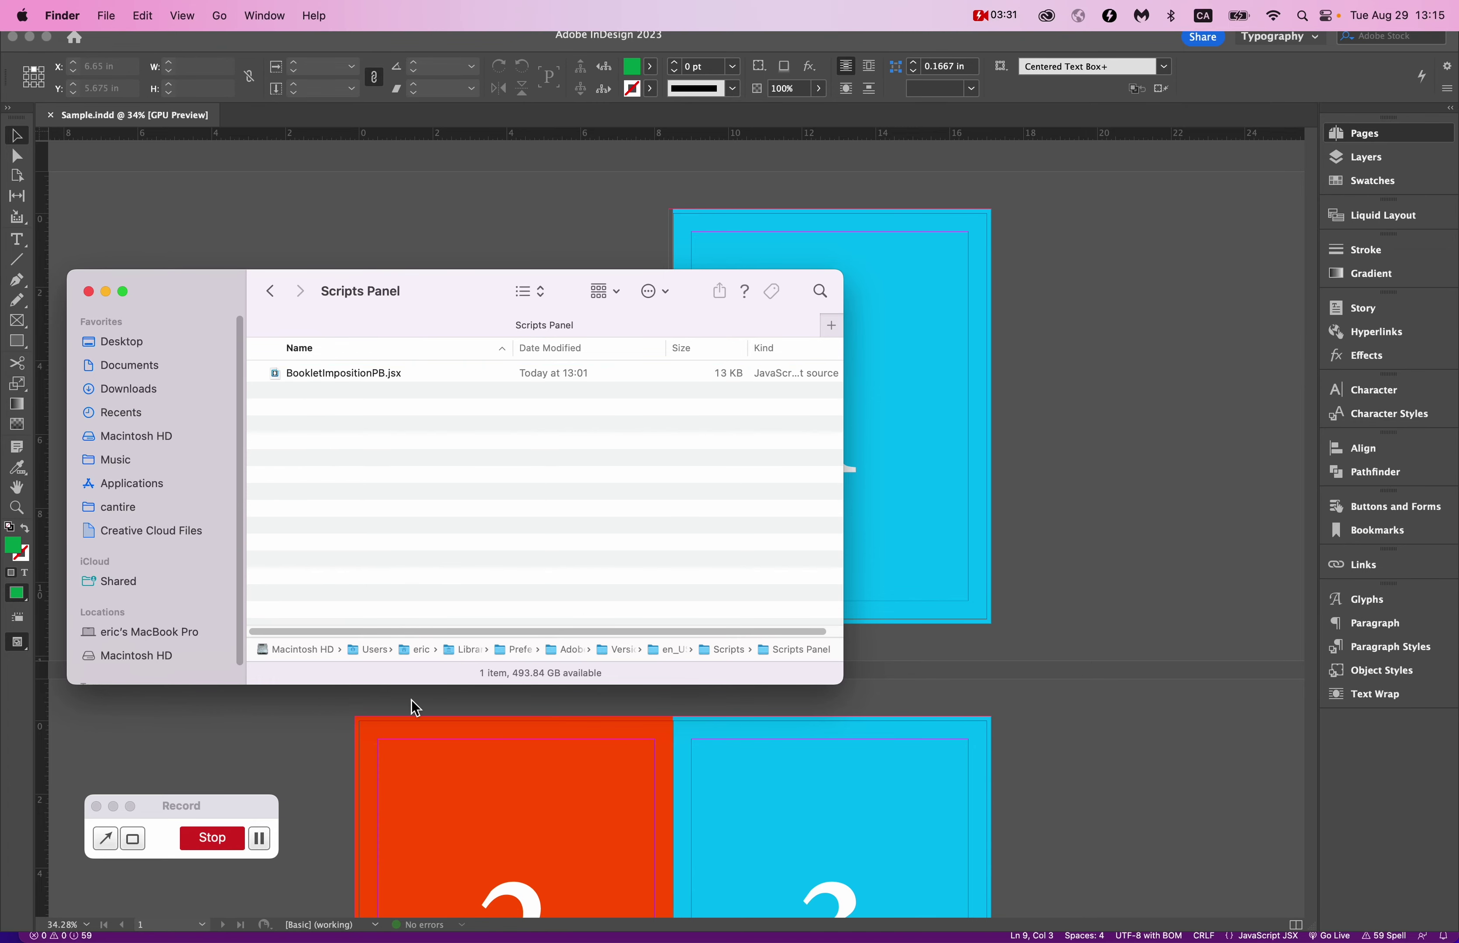
- Move BookletImpositionPB.jsx from the booklet imposition folder into the Scripts Panel folder, replacing the older copy
{"action": "key", "text": "super+Tab"}
{"action": "key", "text": "super+Tab"}
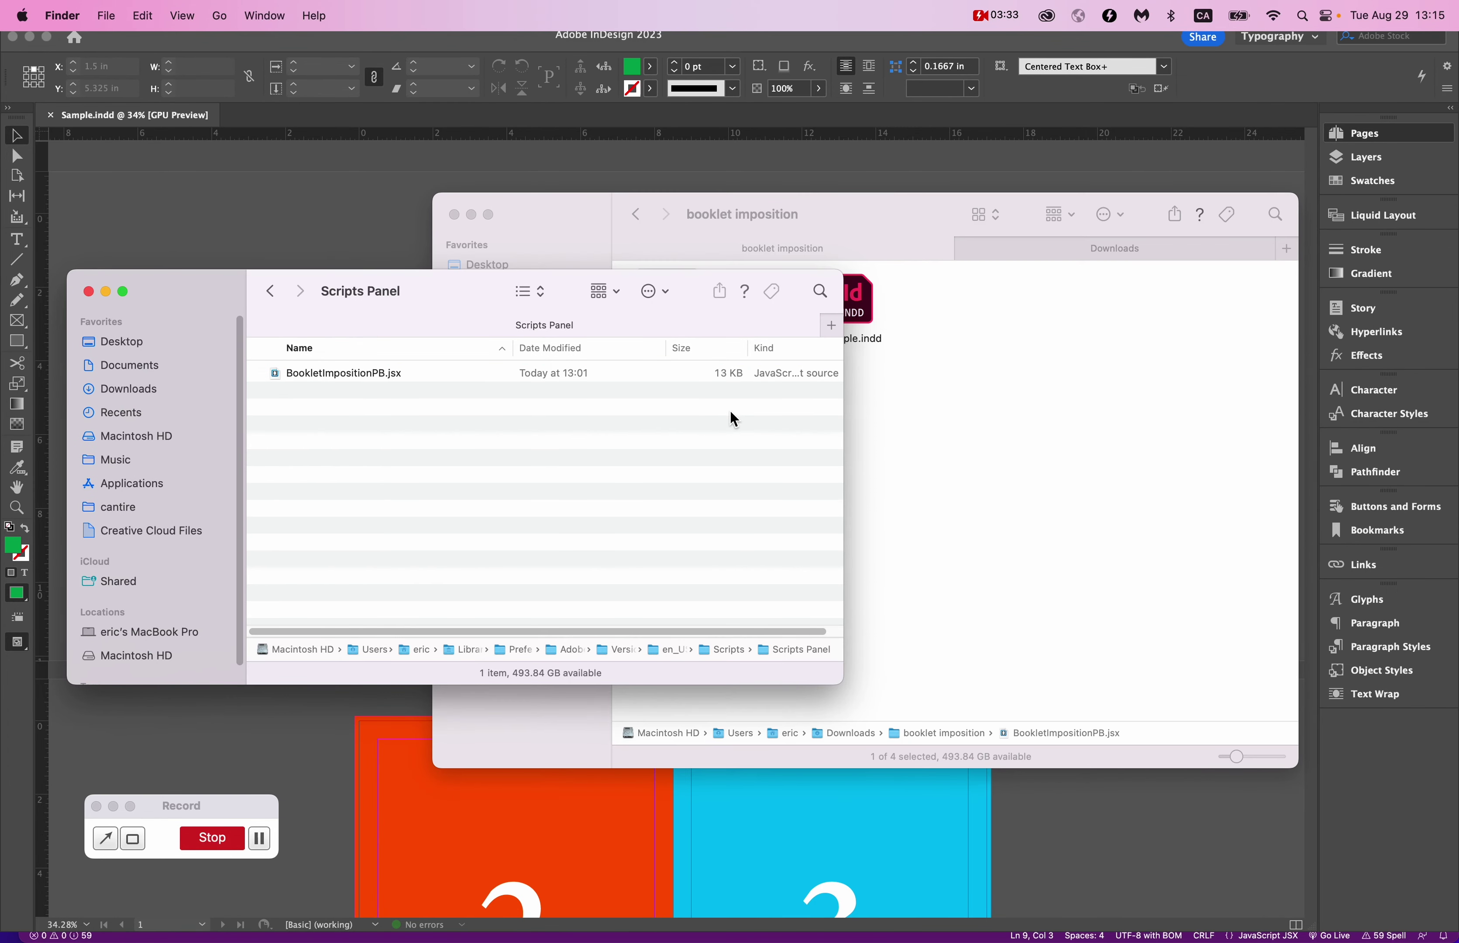
{"action": "left_click_drag", "start_coordinate": [598, 205], "coordinate": [866, 288]}
{"action": "left_click", "coordinate": [935, 385]}
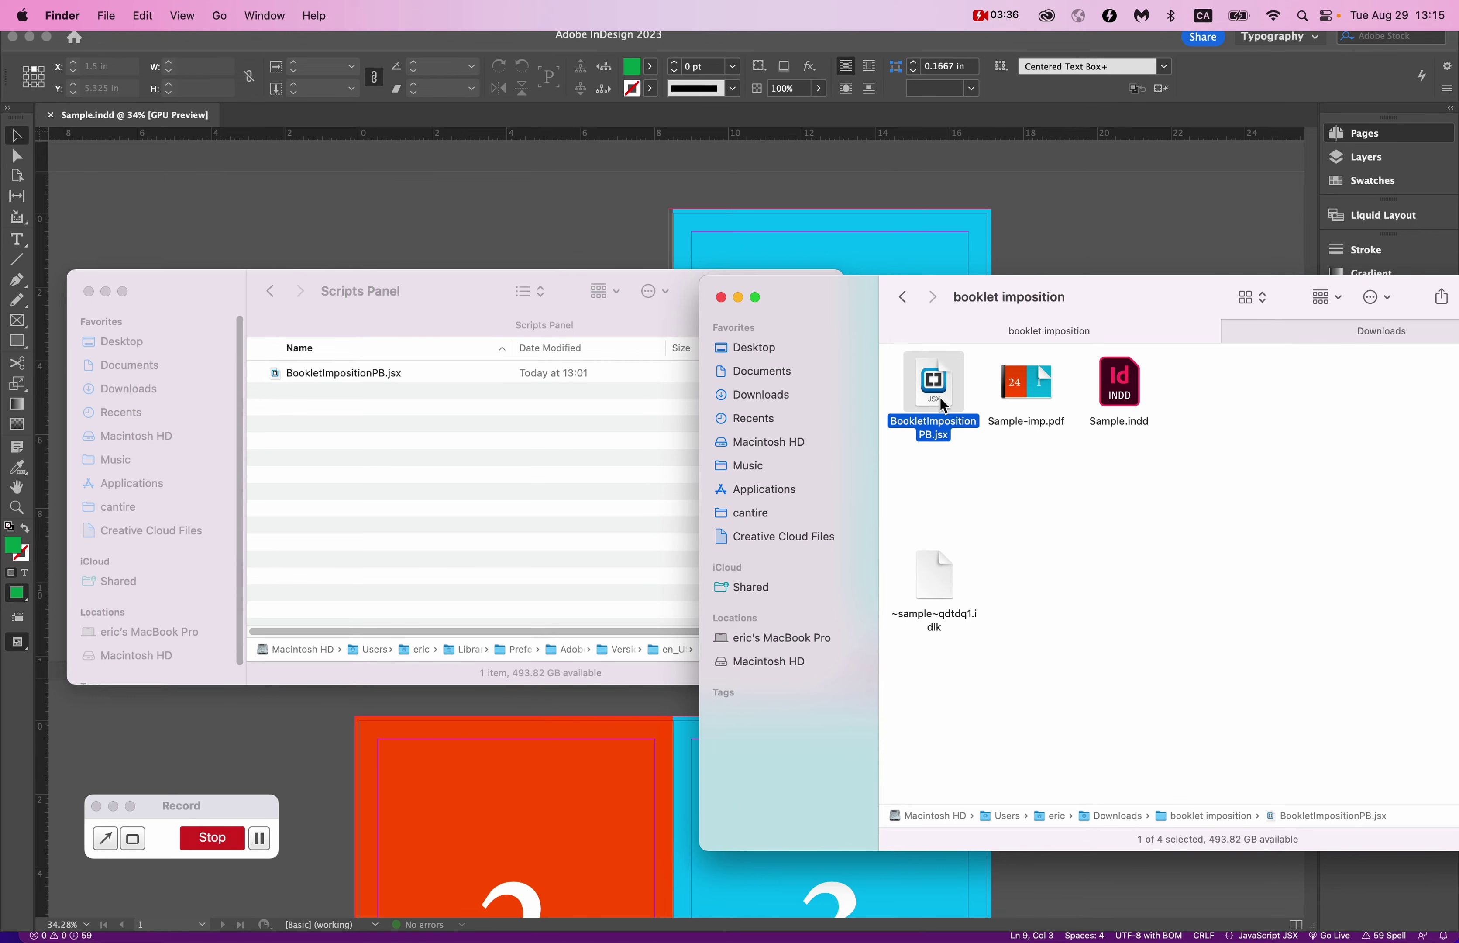
{"action": "left_click_drag", "start_coordinate": [940, 397], "coordinate": [497, 429]}
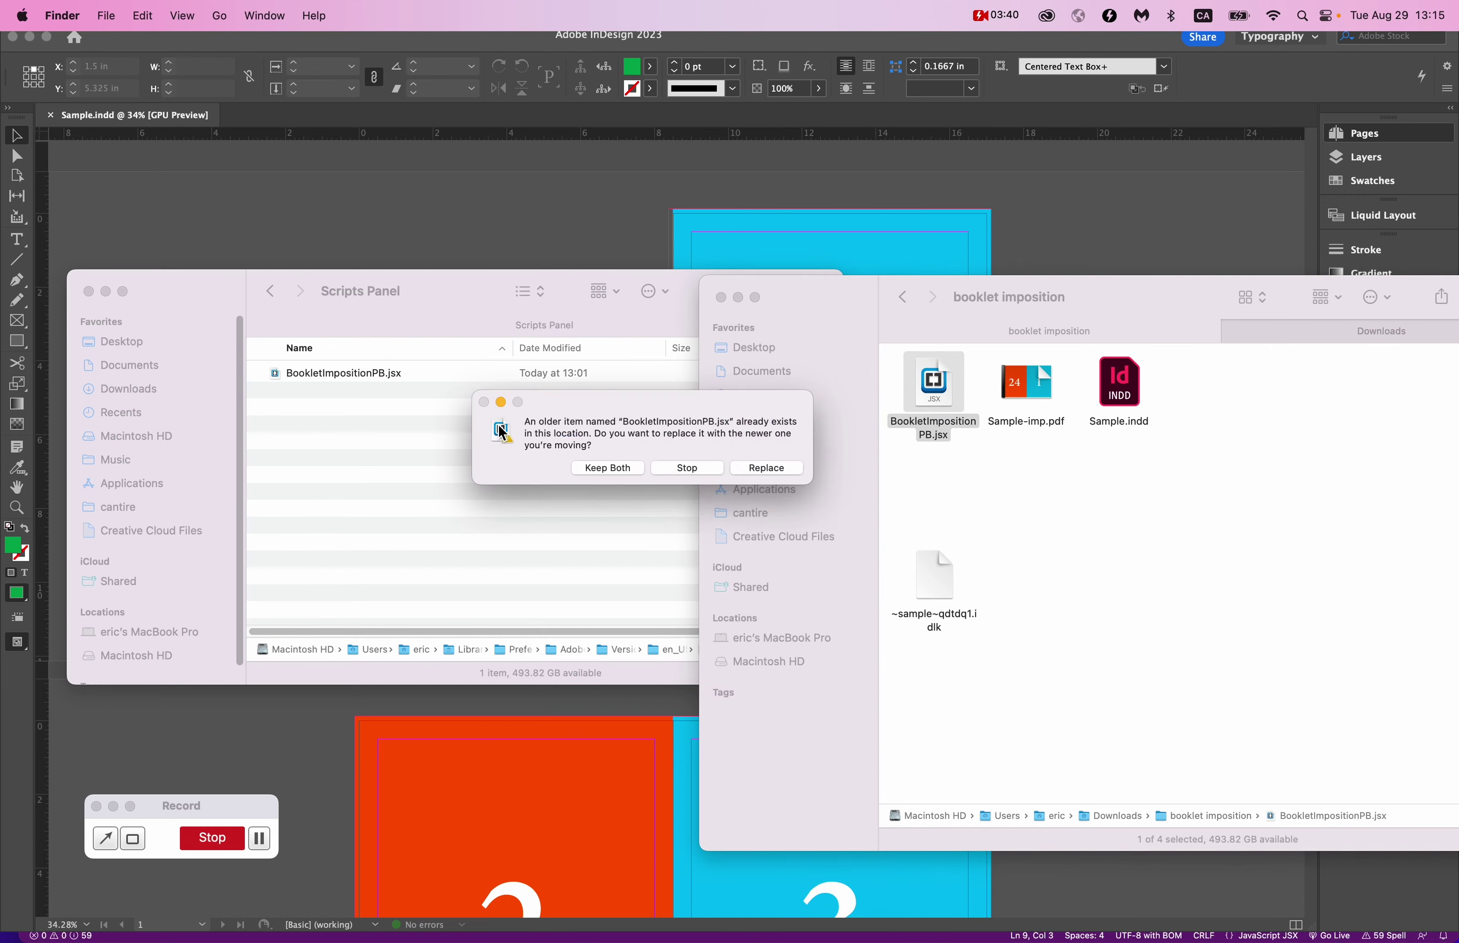
{"action": "left_click", "coordinate": [794, 464]}
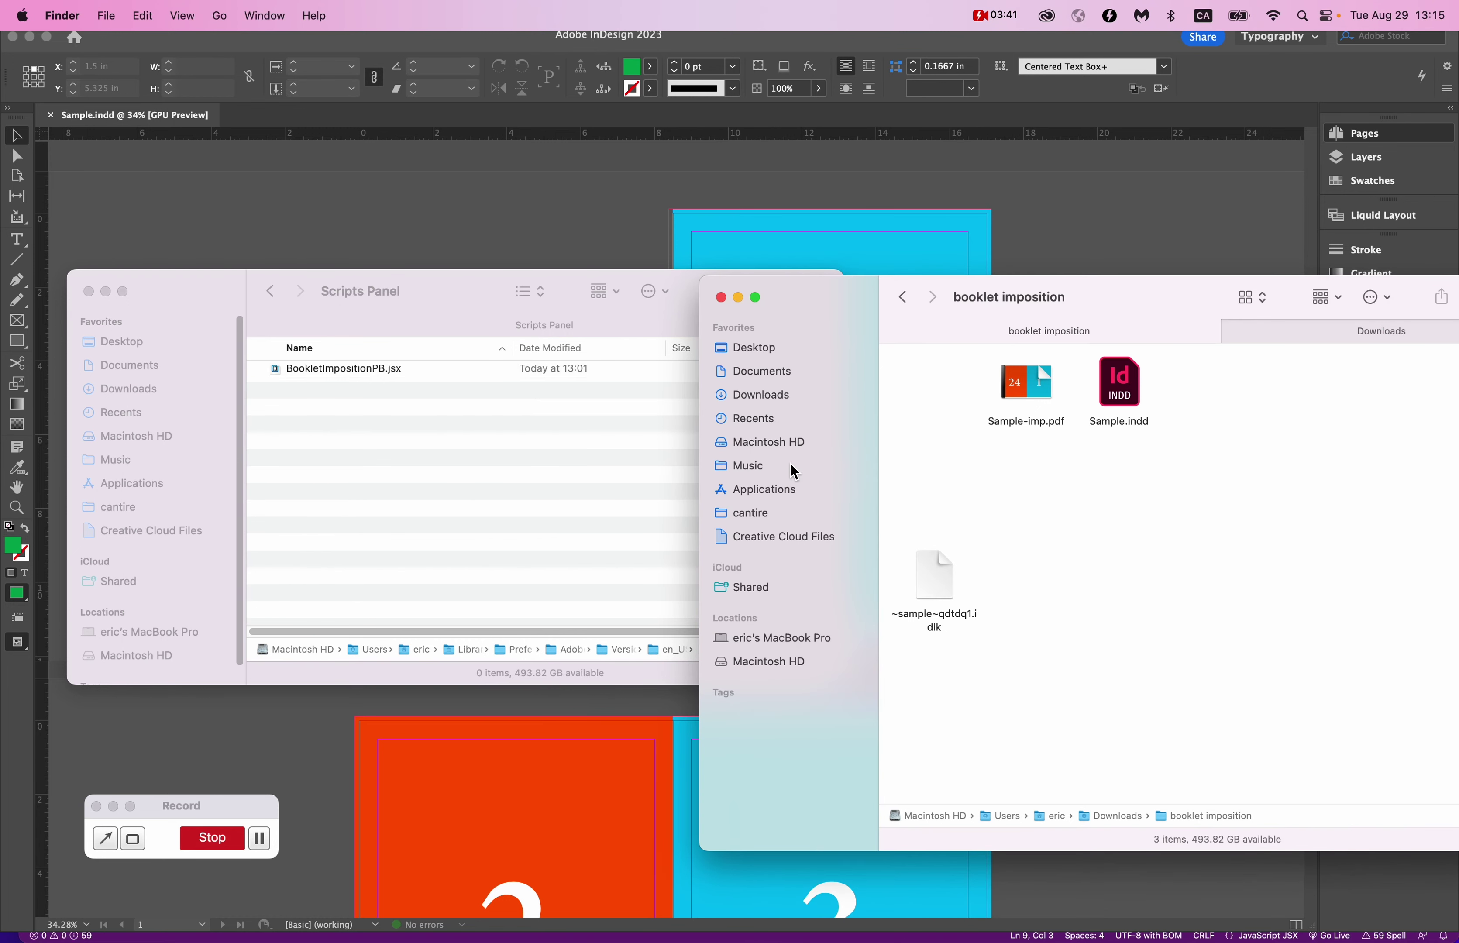
{"action": "left_click", "coordinate": [545, 466]}
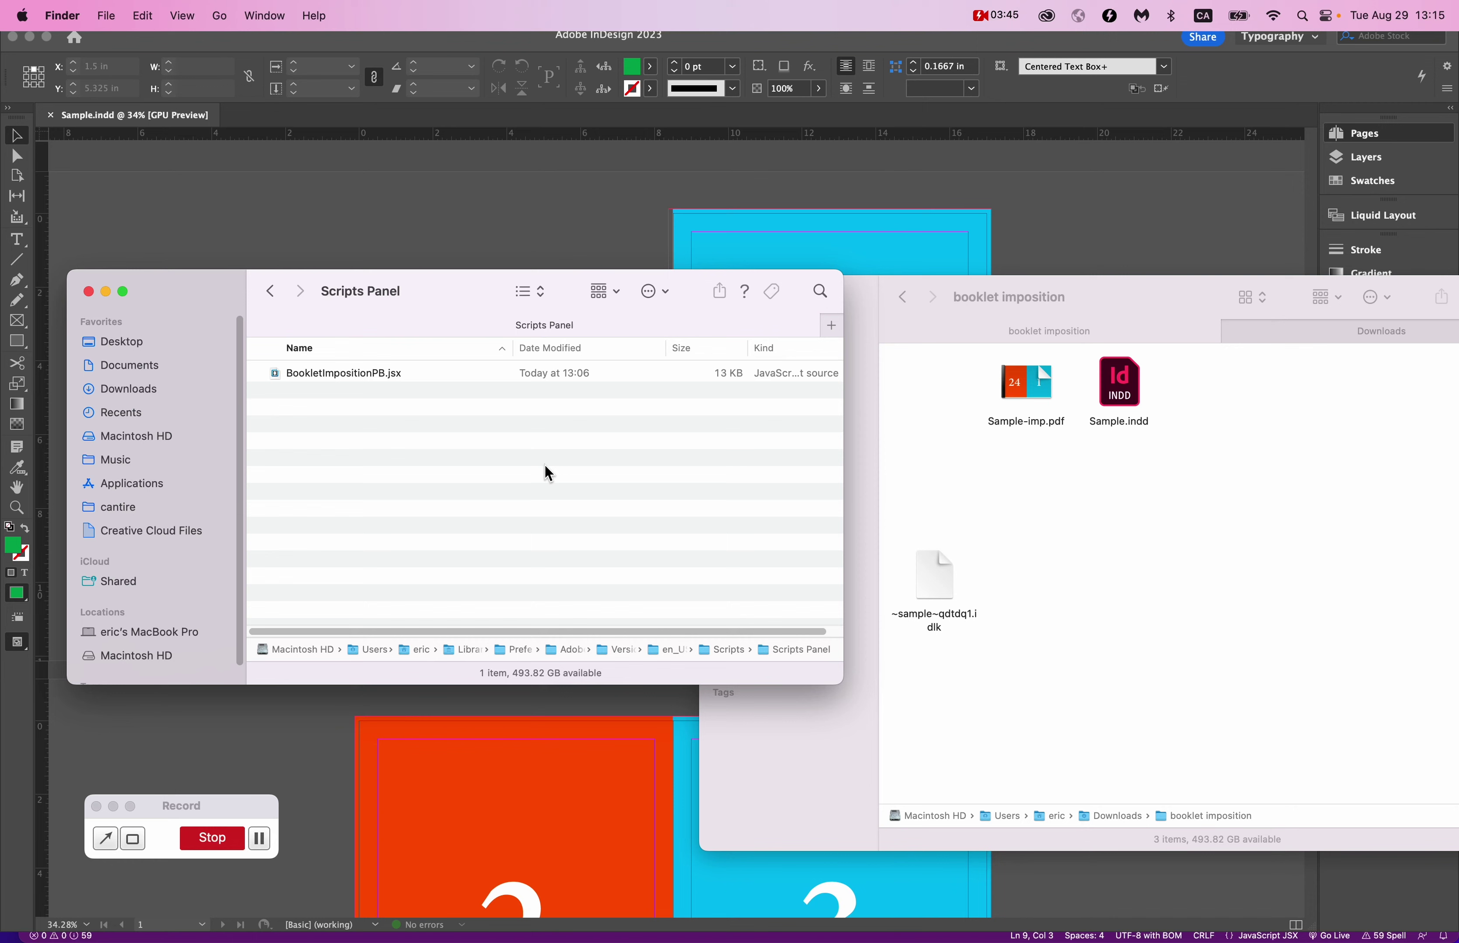
- Return to InDesign, move the Scripts panel clear of page 1, and check whether Sample.indd has unsaved changes
{"action": "left_click", "coordinate": [531, 235]}
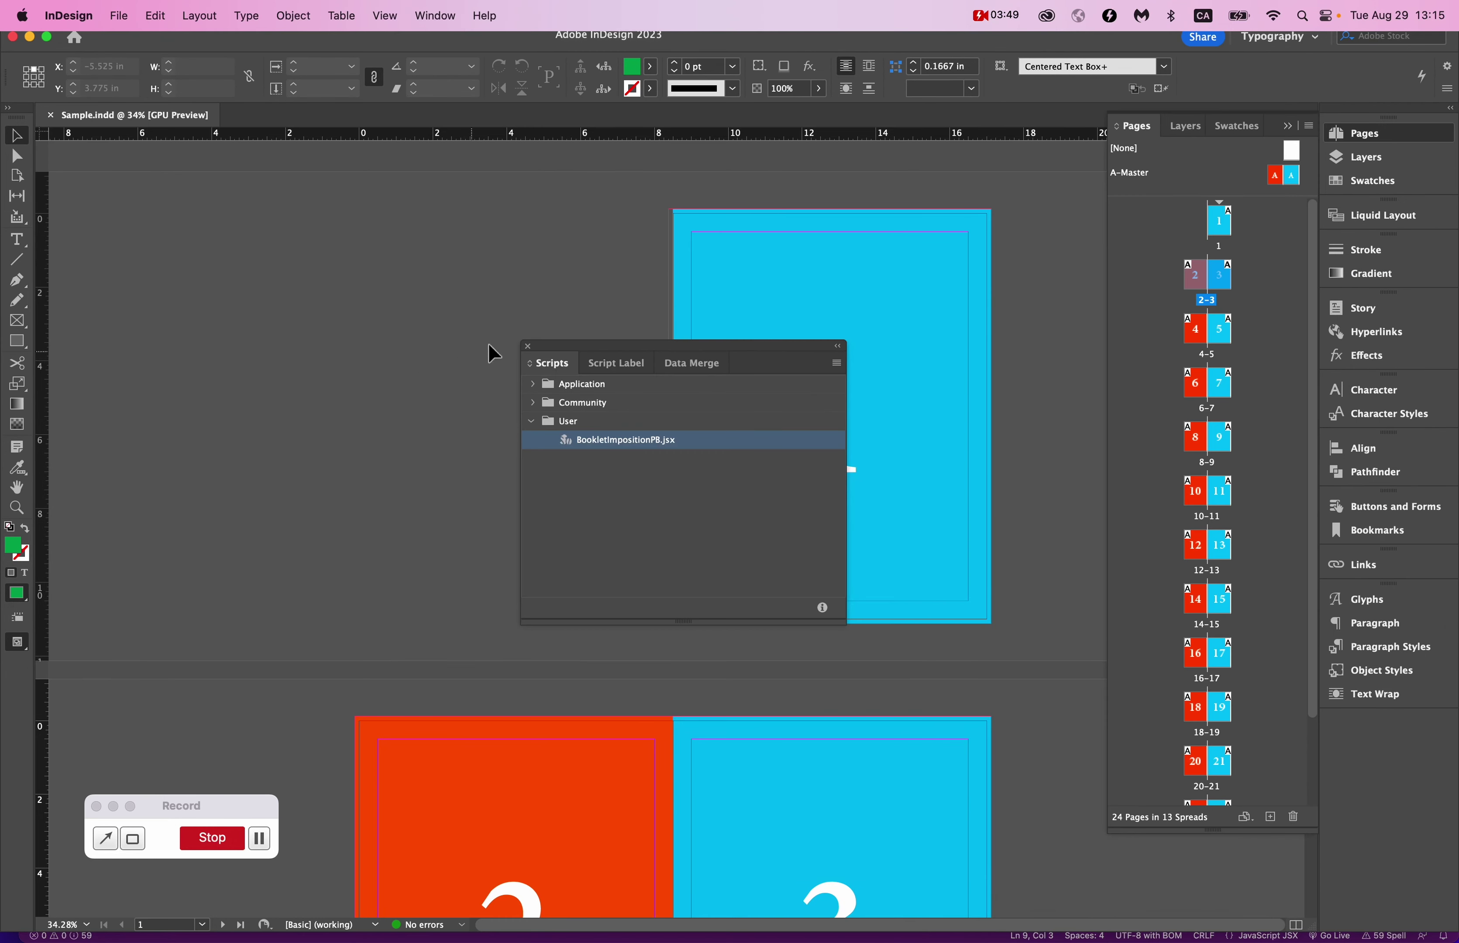
{"action": "left_click_drag", "start_coordinate": [567, 348], "coordinate": [252, 306]}
{"action": "left_click", "coordinate": [577, 425]}
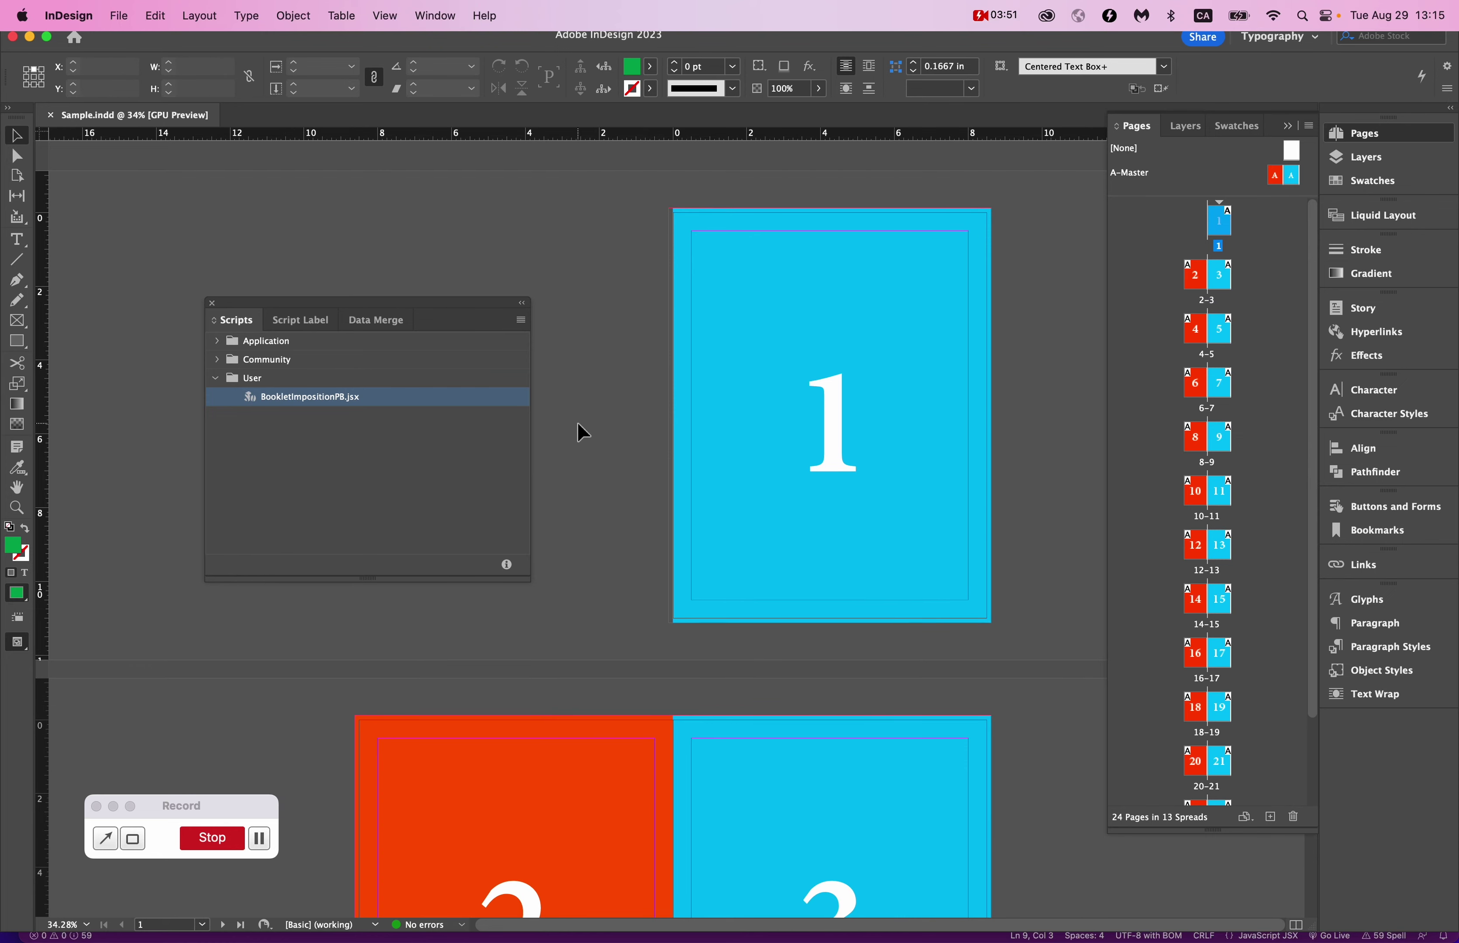
{"action": "left_click", "coordinate": [118, 15]}
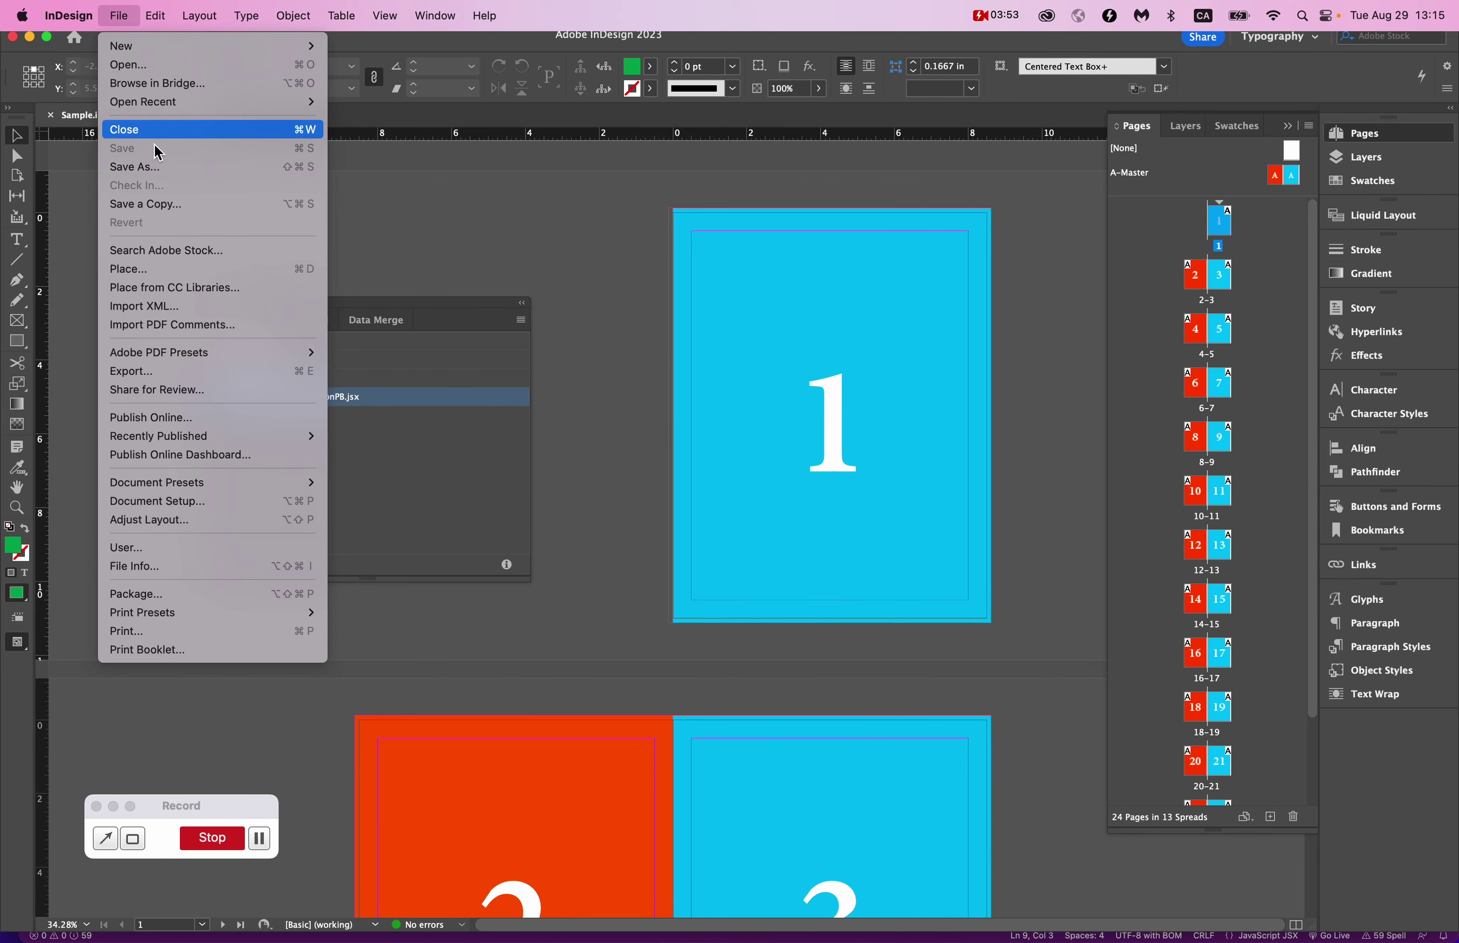
{"action": "left_click", "coordinate": [667, 276]}
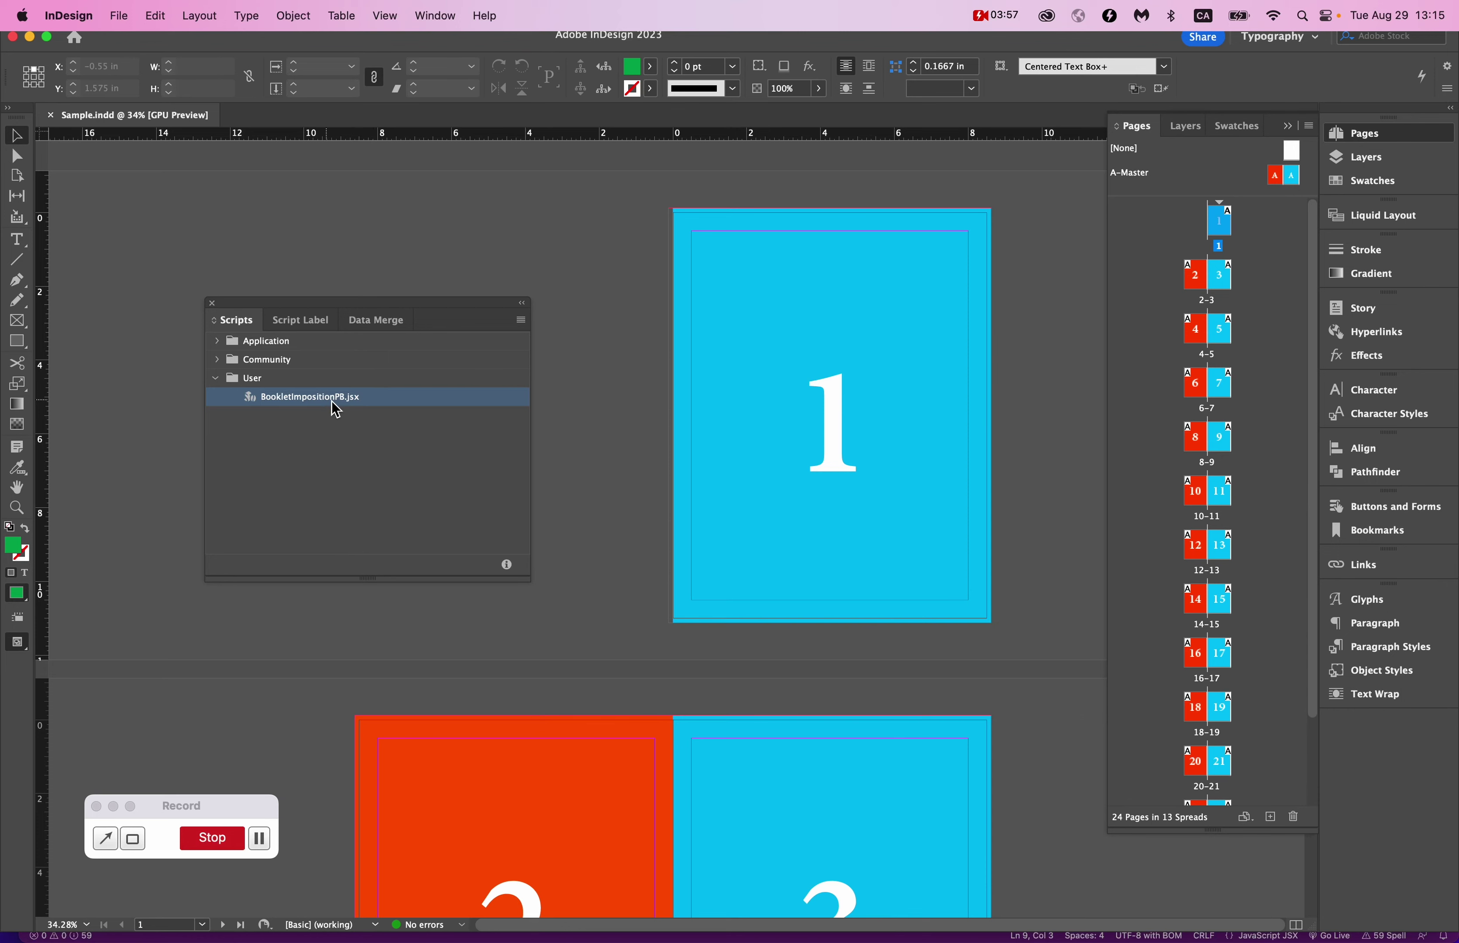
- Run the BookletImpositionPB.jsx script and export printer spreads with bleeds and crop marks included
{"action": "double_click", "coordinate": [421, 408]}
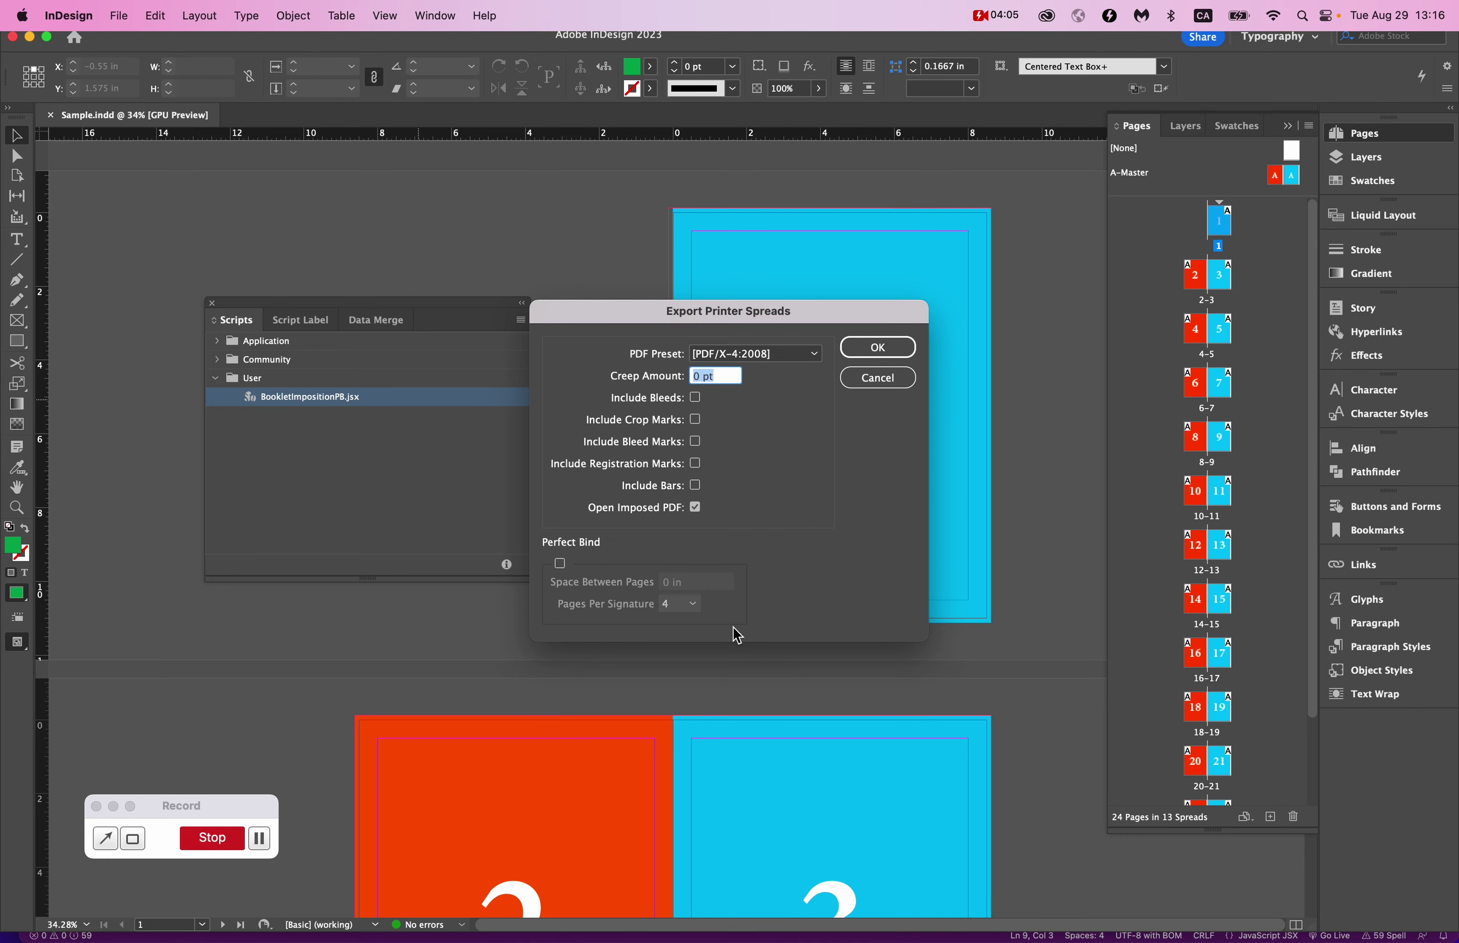
{"action": "left_click", "coordinate": [695, 397]}
{"action": "left_click", "coordinate": [695, 420]}
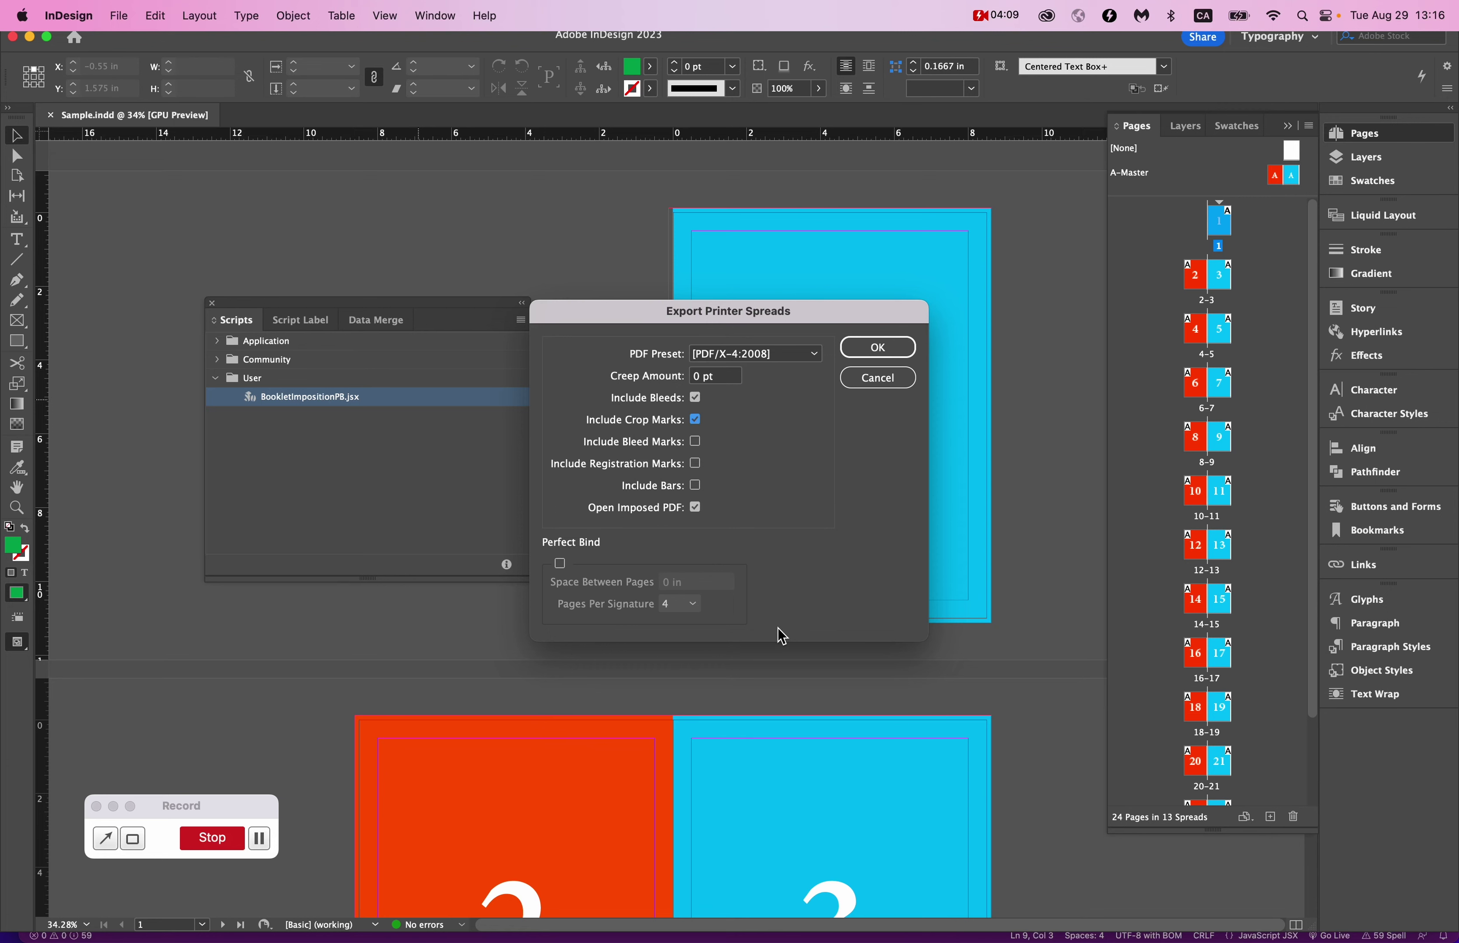
{"action": "left_click", "coordinate": [878, 347]}
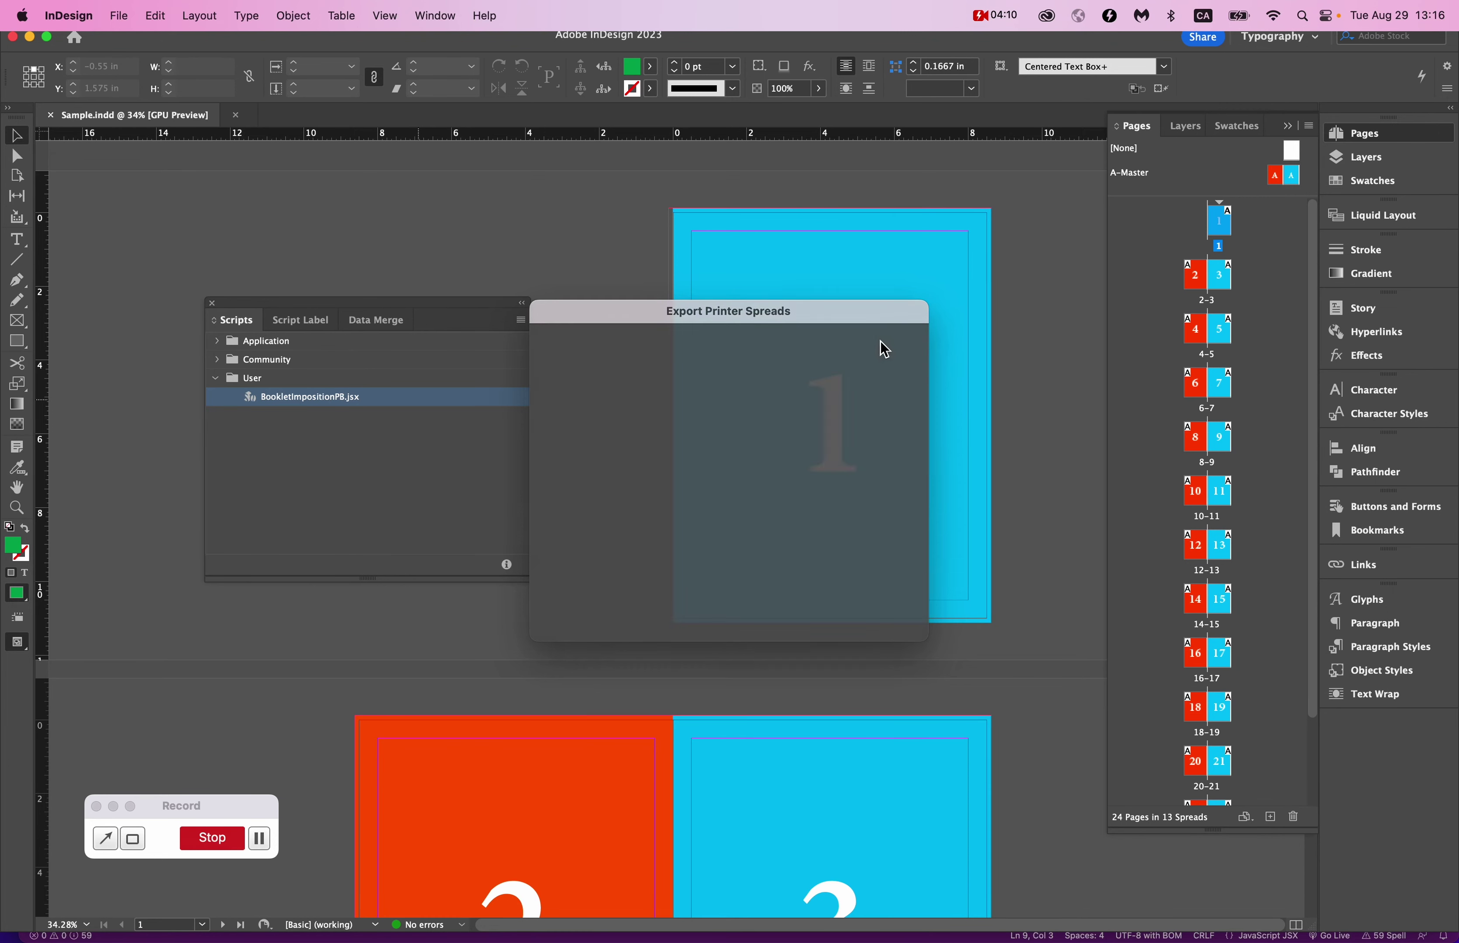
- Examine the crop marks and bleed at the corner of the 24–1 spread in the exported Sample-imp.pdf
{"action": "scroll", "coordinate": [757, 423], "scroll_direction": "up", "scroll_amount": 10}
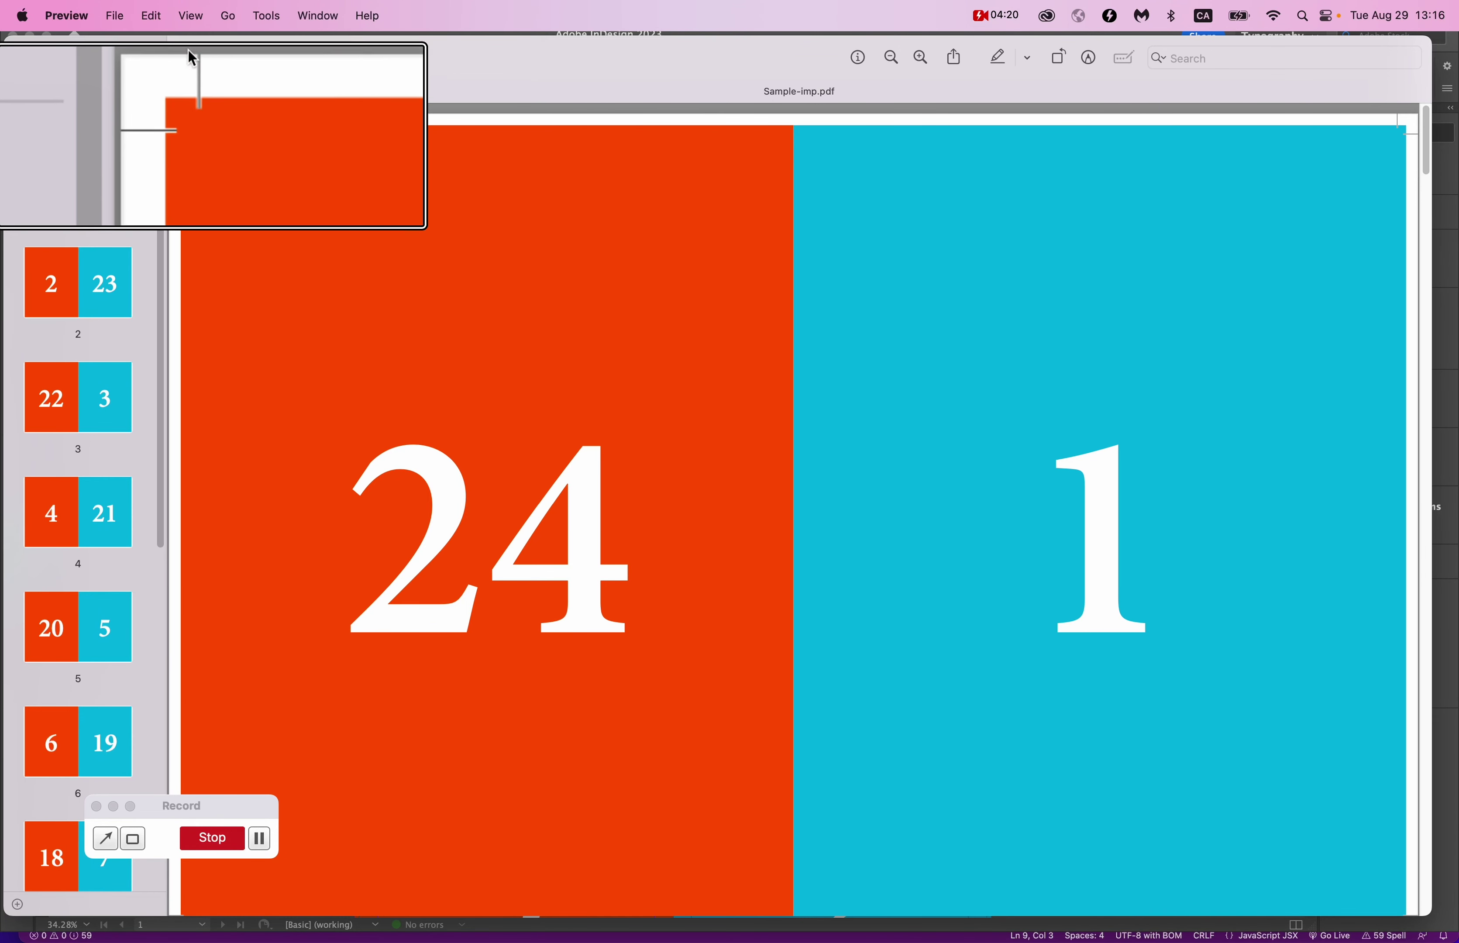
{"action": "key", "text": "Escape"}
{"action": "scroll", "coordinate": [424, 258], "scroll_direction": "down", "scroll_amount": 2}
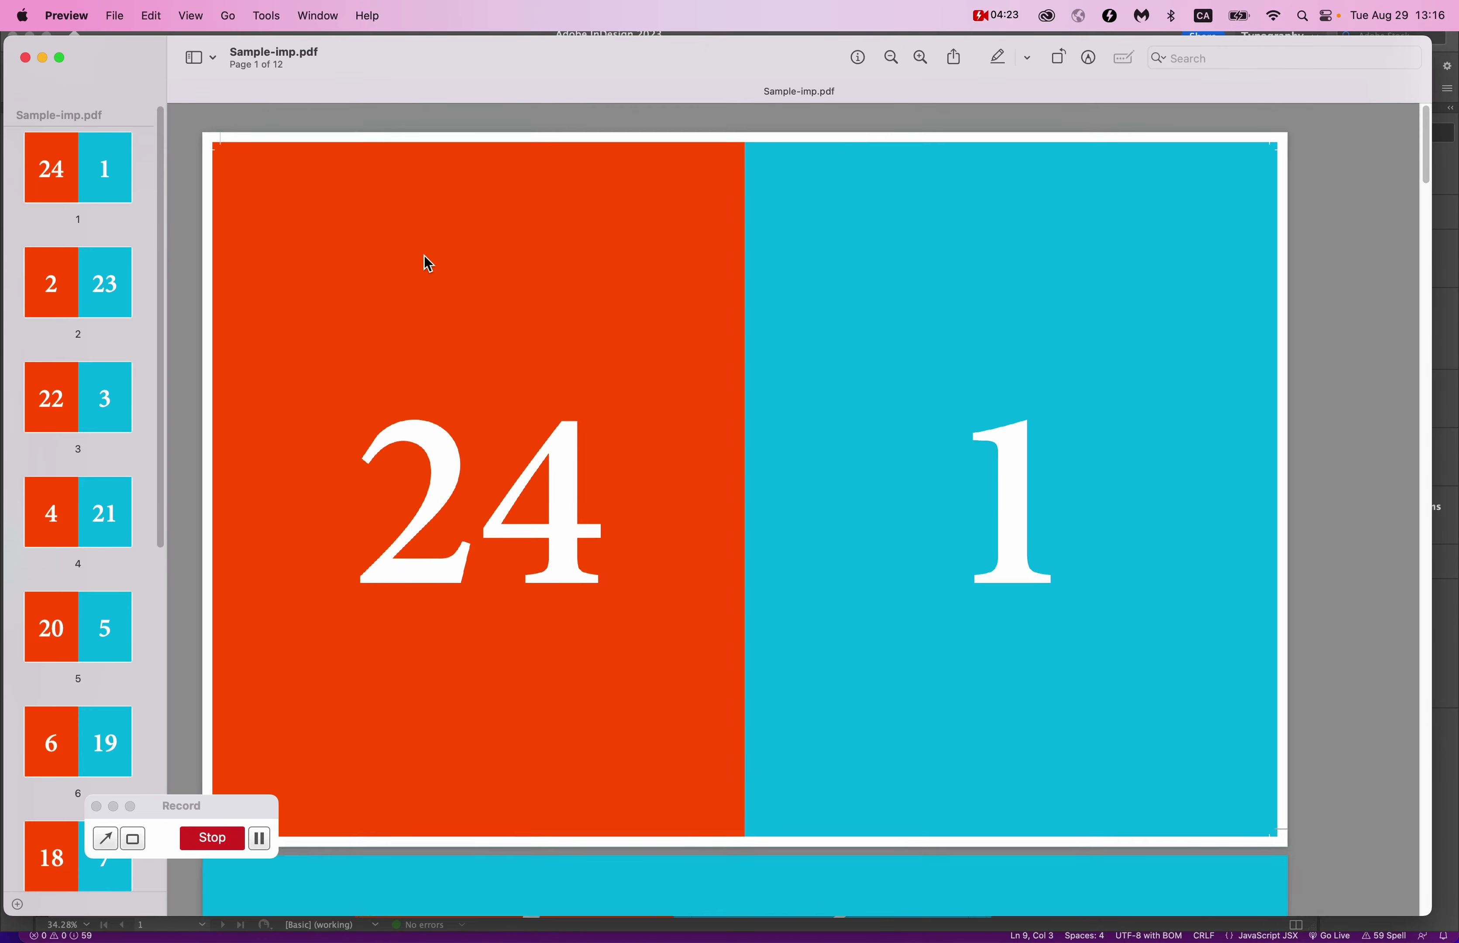
- Look through the imposed spreads in Sample-imp.pdf to check the page pairings
{"action": "key", "text": "super+minus"}
{"action": "scroll", "coordinate": [903, 326], "scroll_direction": "down", "scroll_amount": 15}
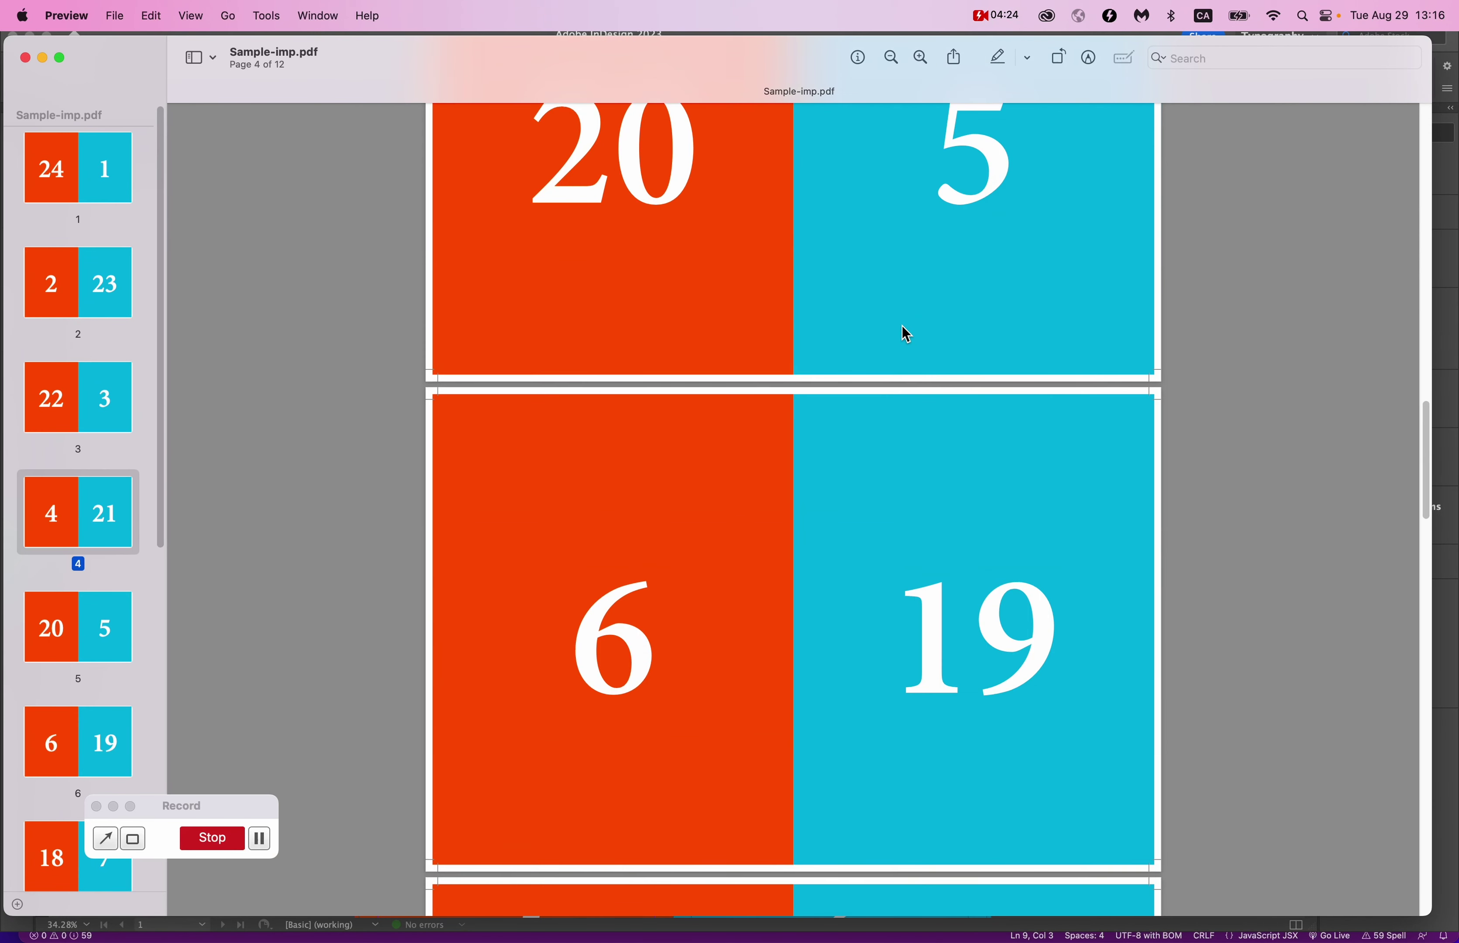
{"action": "scroll", "coordinate": [903, 329], "scroll_direction": "down", "scroll_amount": 5}
{"action": "scroll", "coordinate": [903, 329], "scroll_direction": "up", "scroll_amount": 15}
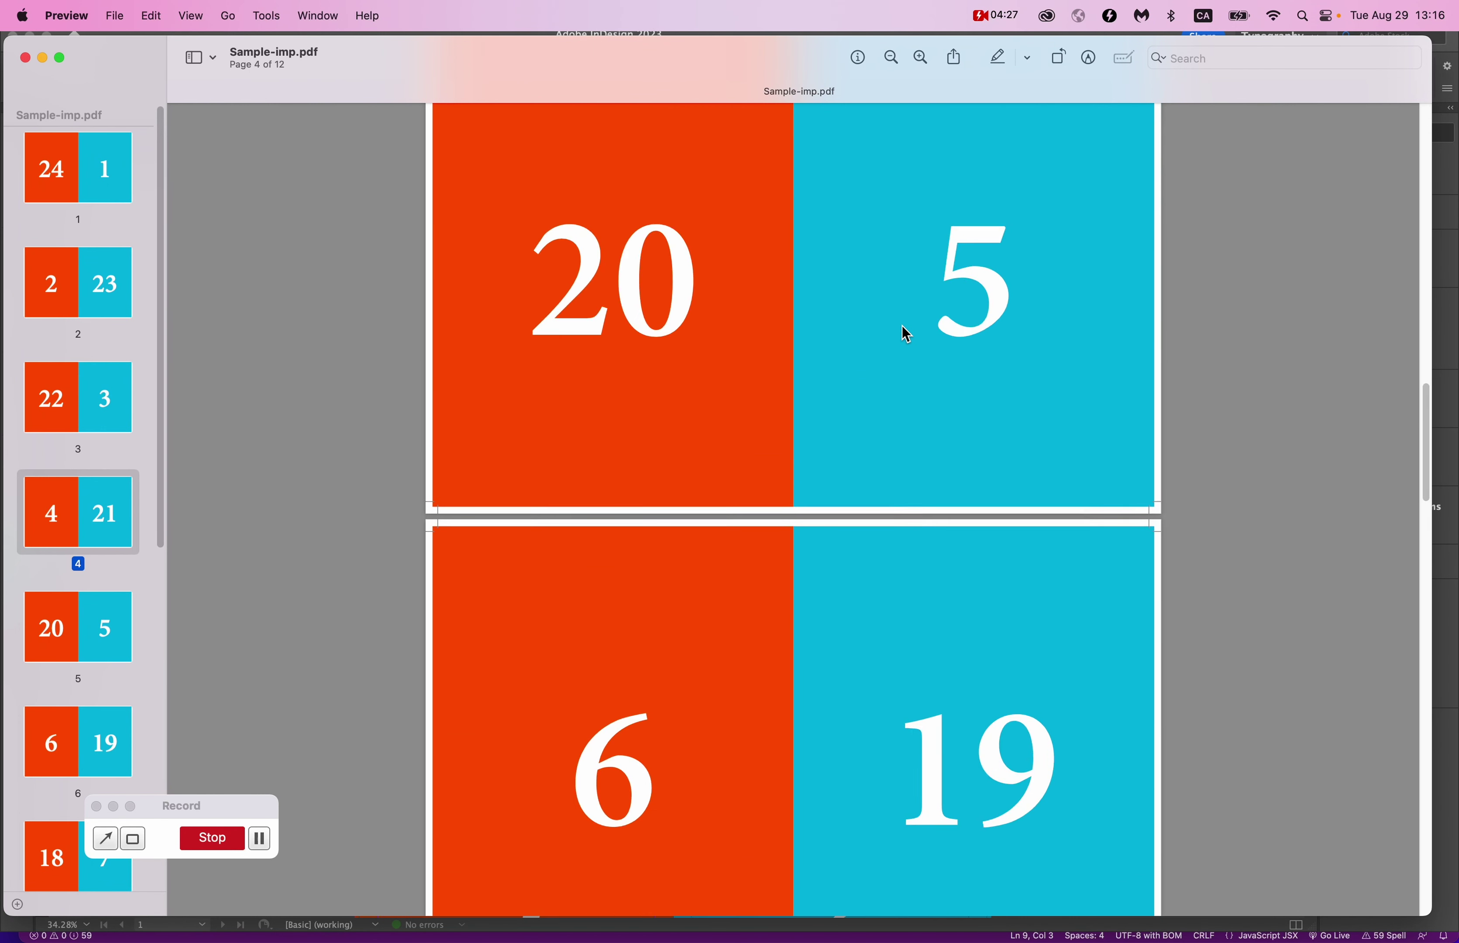
{"action": "scroll", "coordinate": [903, 331], "scroll_direction": "up", "scroll_amount": 5}
- Close the Sample-imp.pdf and book.jpg previews and return to Sample.indd in InDesign
{"action": "key", "text": "super+w"}
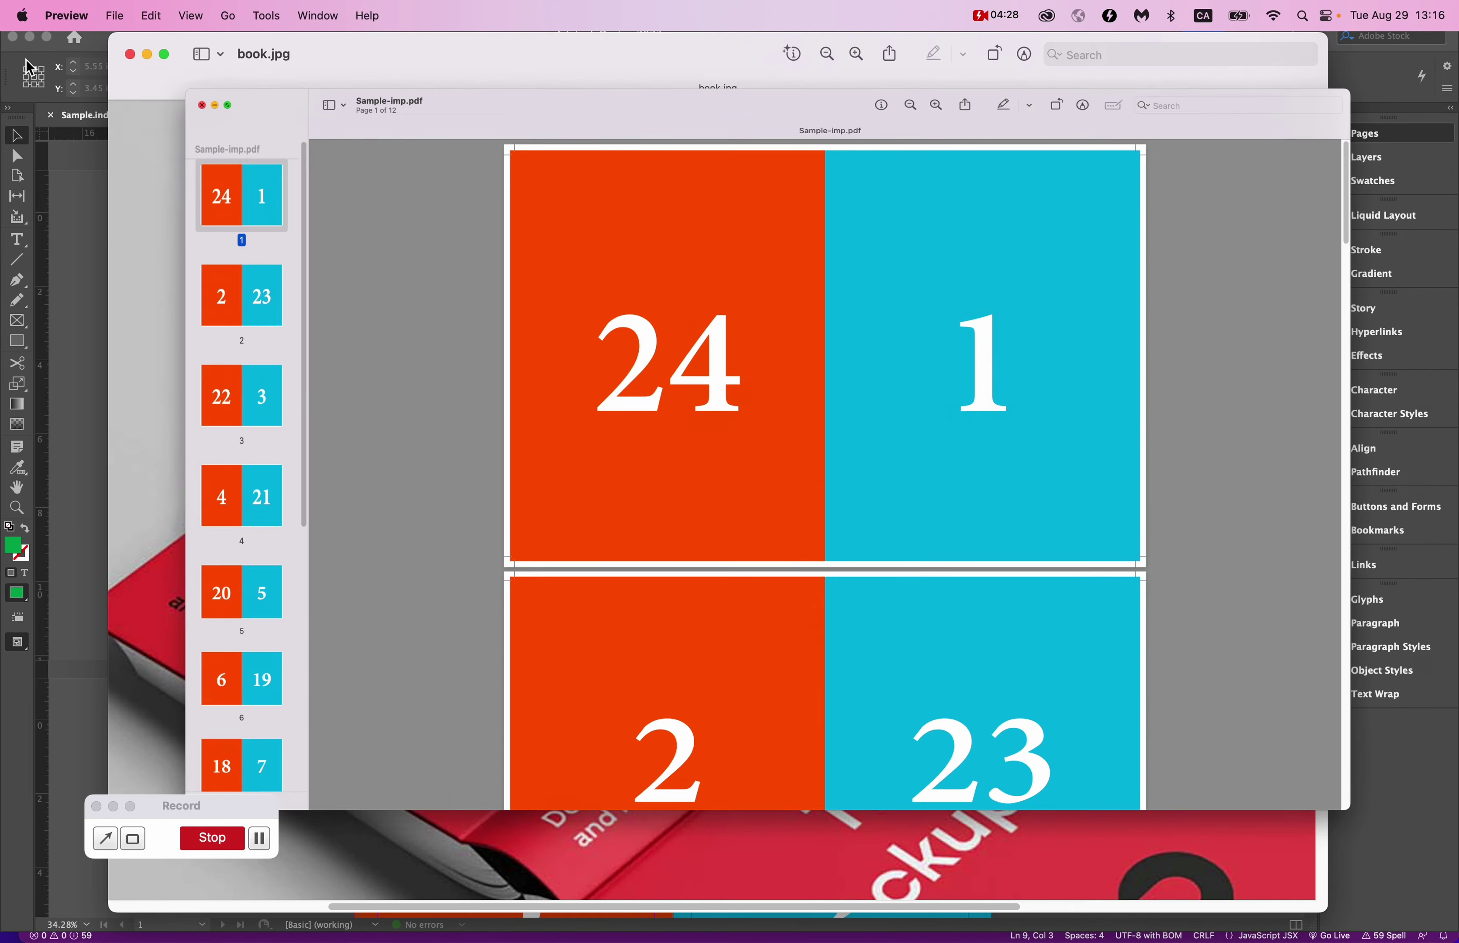
{"action": "left_click", "coordinate": [130, 55]}
{"action": "left_click", "coordinate": [368, 16]}
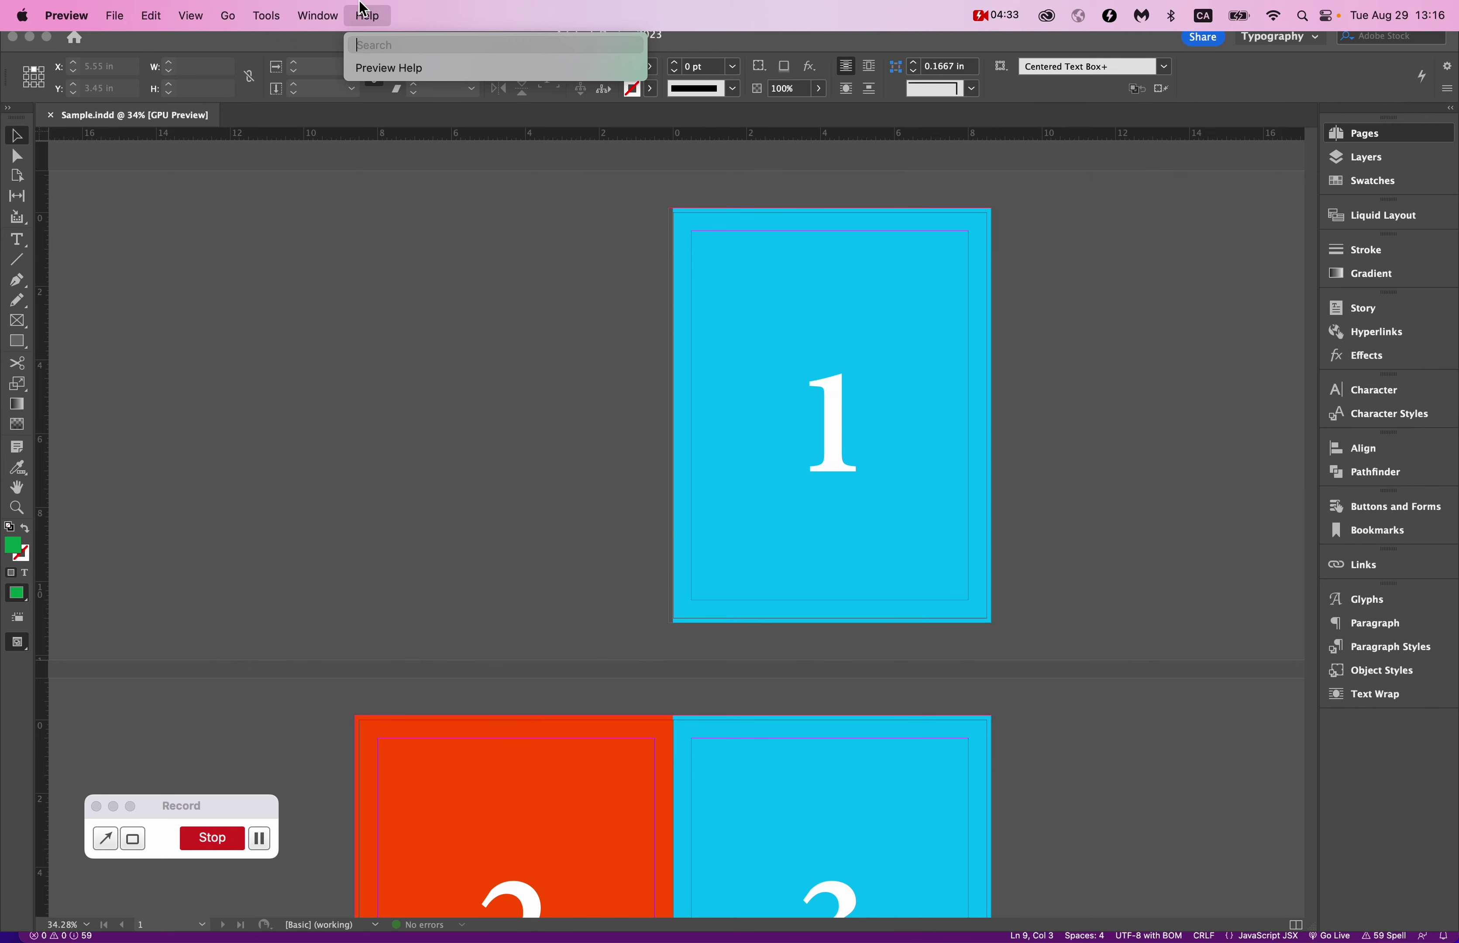
{"action": "type", "text": "ut"}
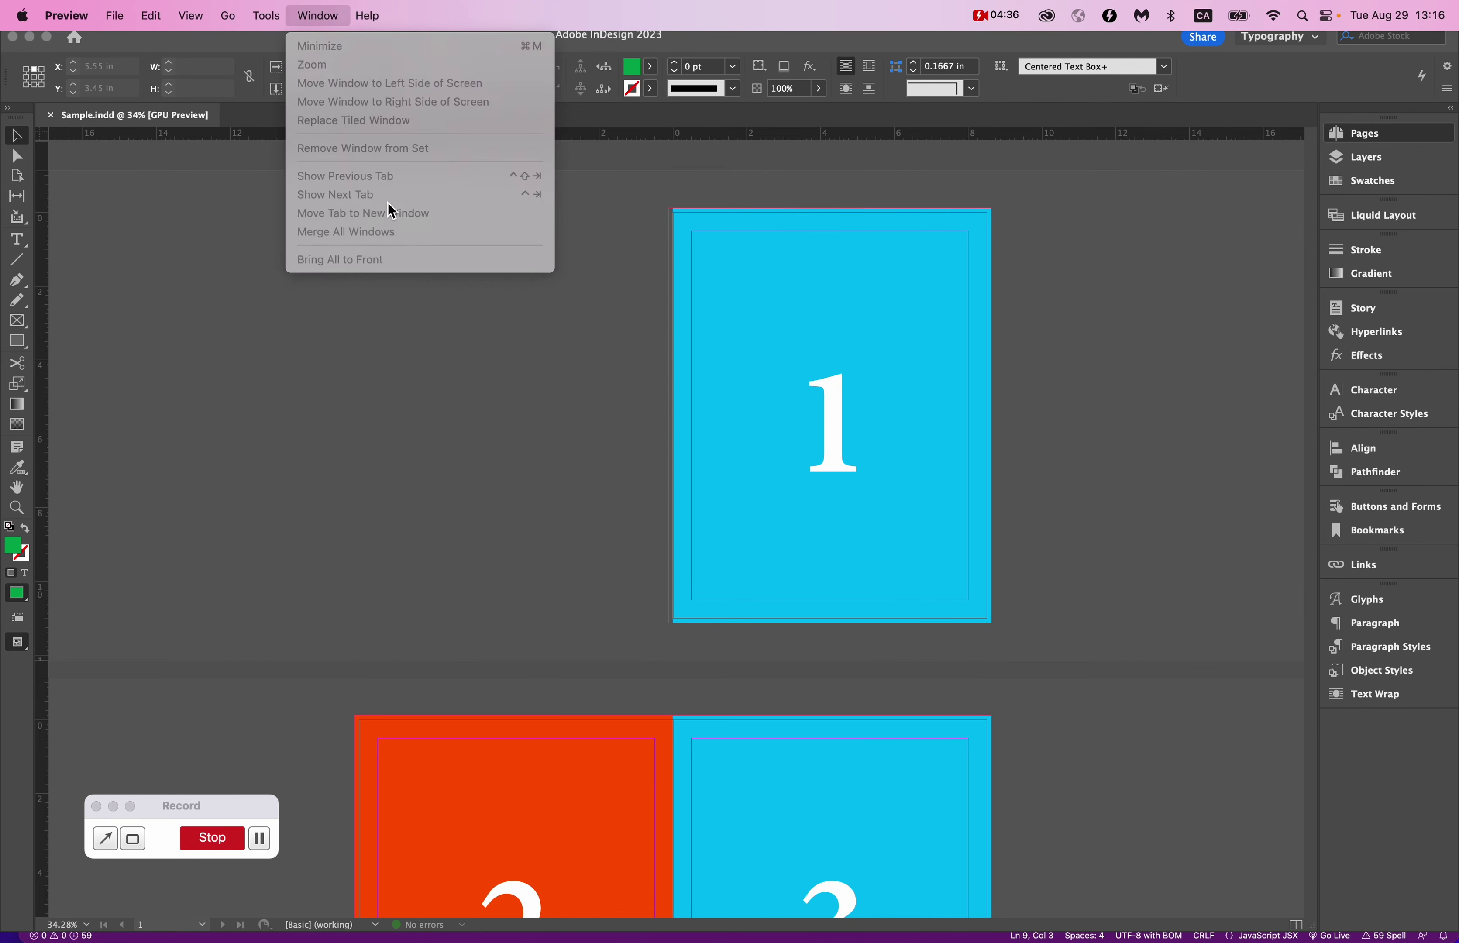
{"action": "left_click", "coordinate": [365, 412]}
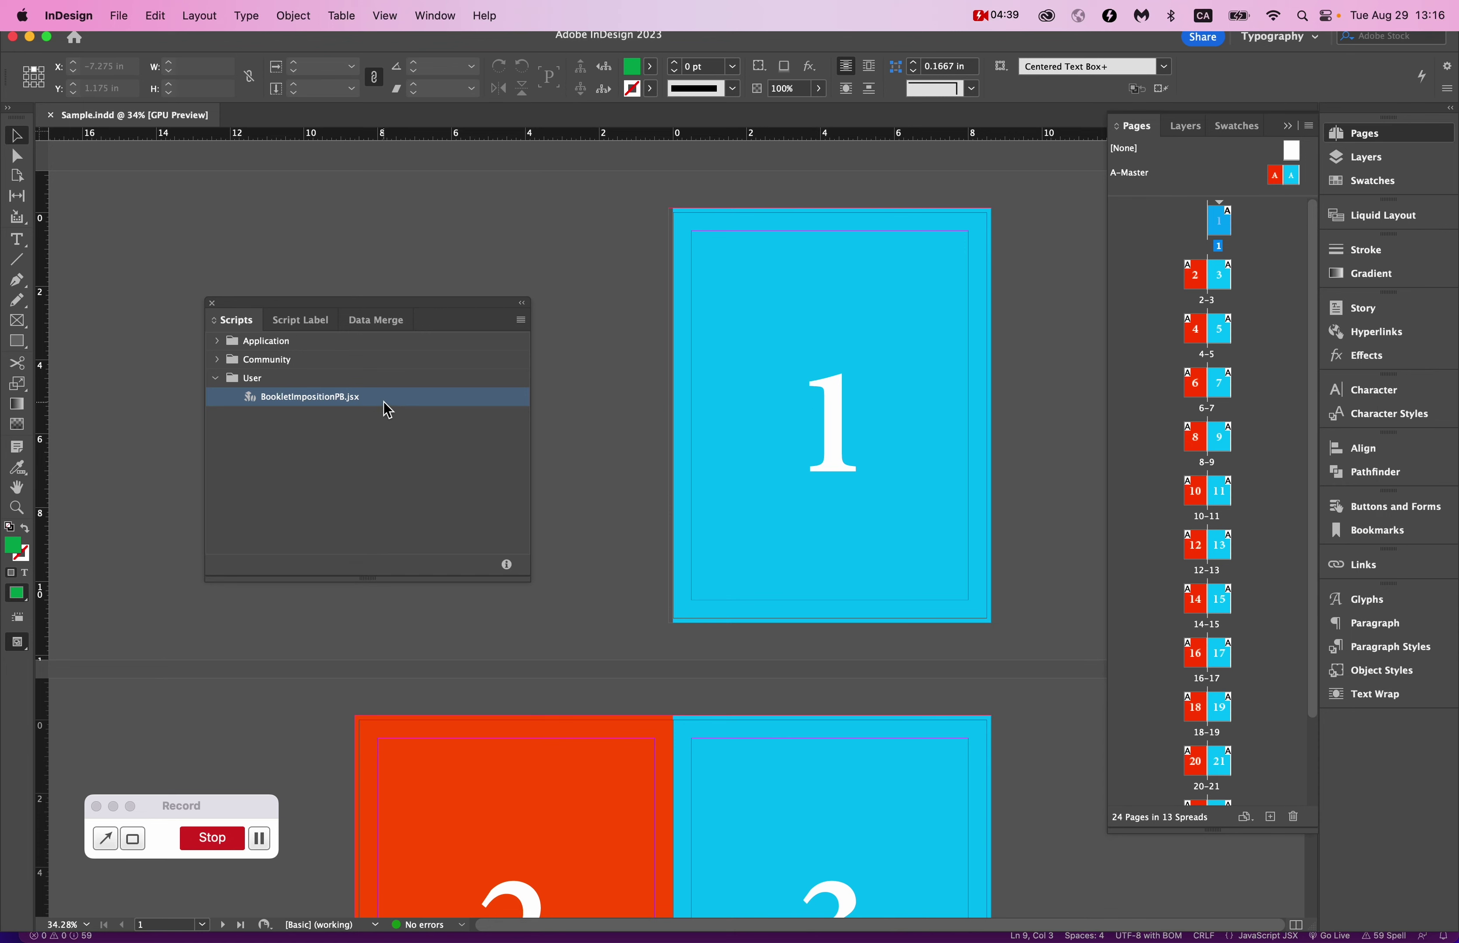
- Run the BookletImpositionPB.jsx script and export printer spreads with bleeds, crop marks, bleed marks, registration marks and bars included
{"action": "double_click", "coordinate": [385, 405]}
{"action": "left_click", "coordinate": [695, 442]}
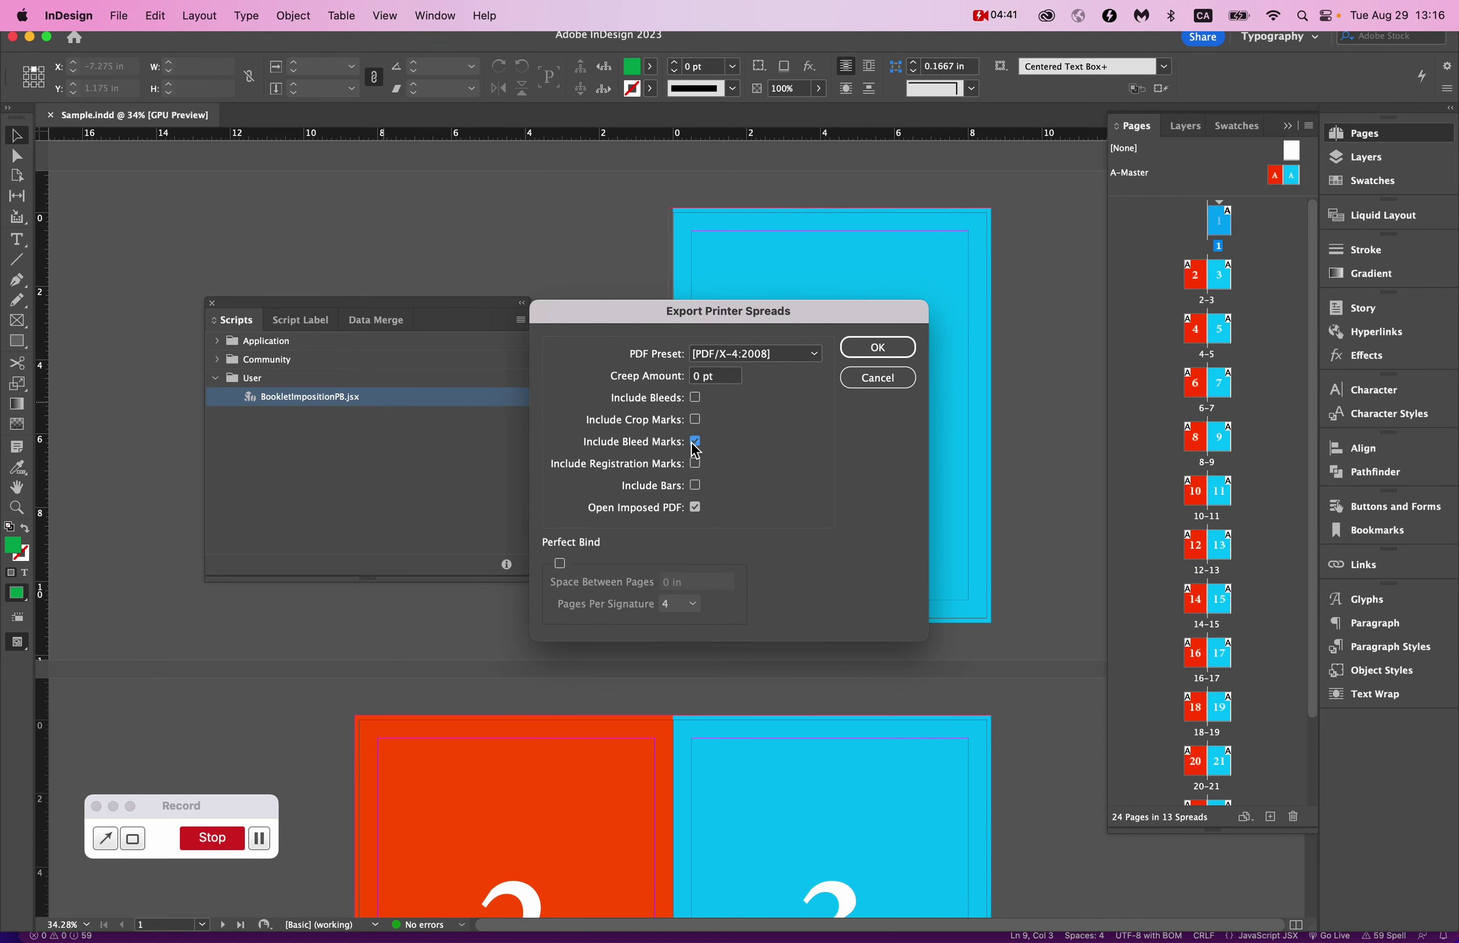
{"action": "left_click", "coordinate": [695, 398]}
{"action": "left_click", "coordinate": [696, 420]}
{"action": "left_click", "coordinate": [906, 346]}
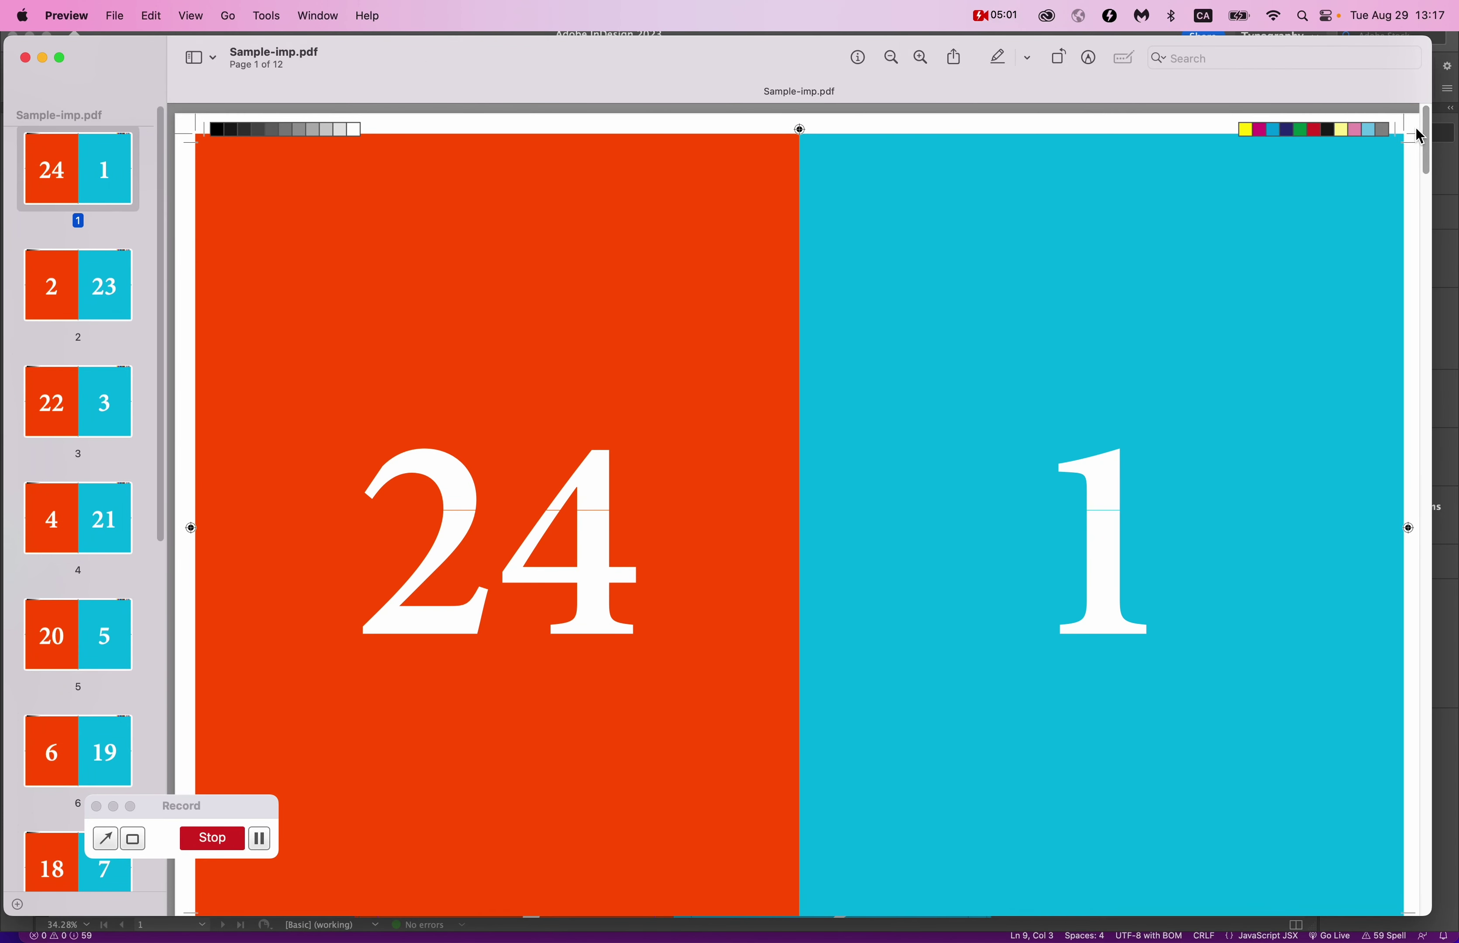
- Examine the crop marks and bleed marks at the upper outer corner of page 1 in the 24–1 spread
{"action": "scroll", "coordinate": [1416, 130], "scroll_direction": "up", "scroll_amount": 5}
{"action": "scroll", "coordinate": [1358, 176], "scroll_direction": "up", "scroll_amount": 2}
{"action": "scroll", "coordinate": [1358, 176], "scroll_direction": "right", "scroll_amount": 4}
{"action": "scroll", "coordinate": [1359, 176], "scroll_direction": "up", "scroll_amount": 4}
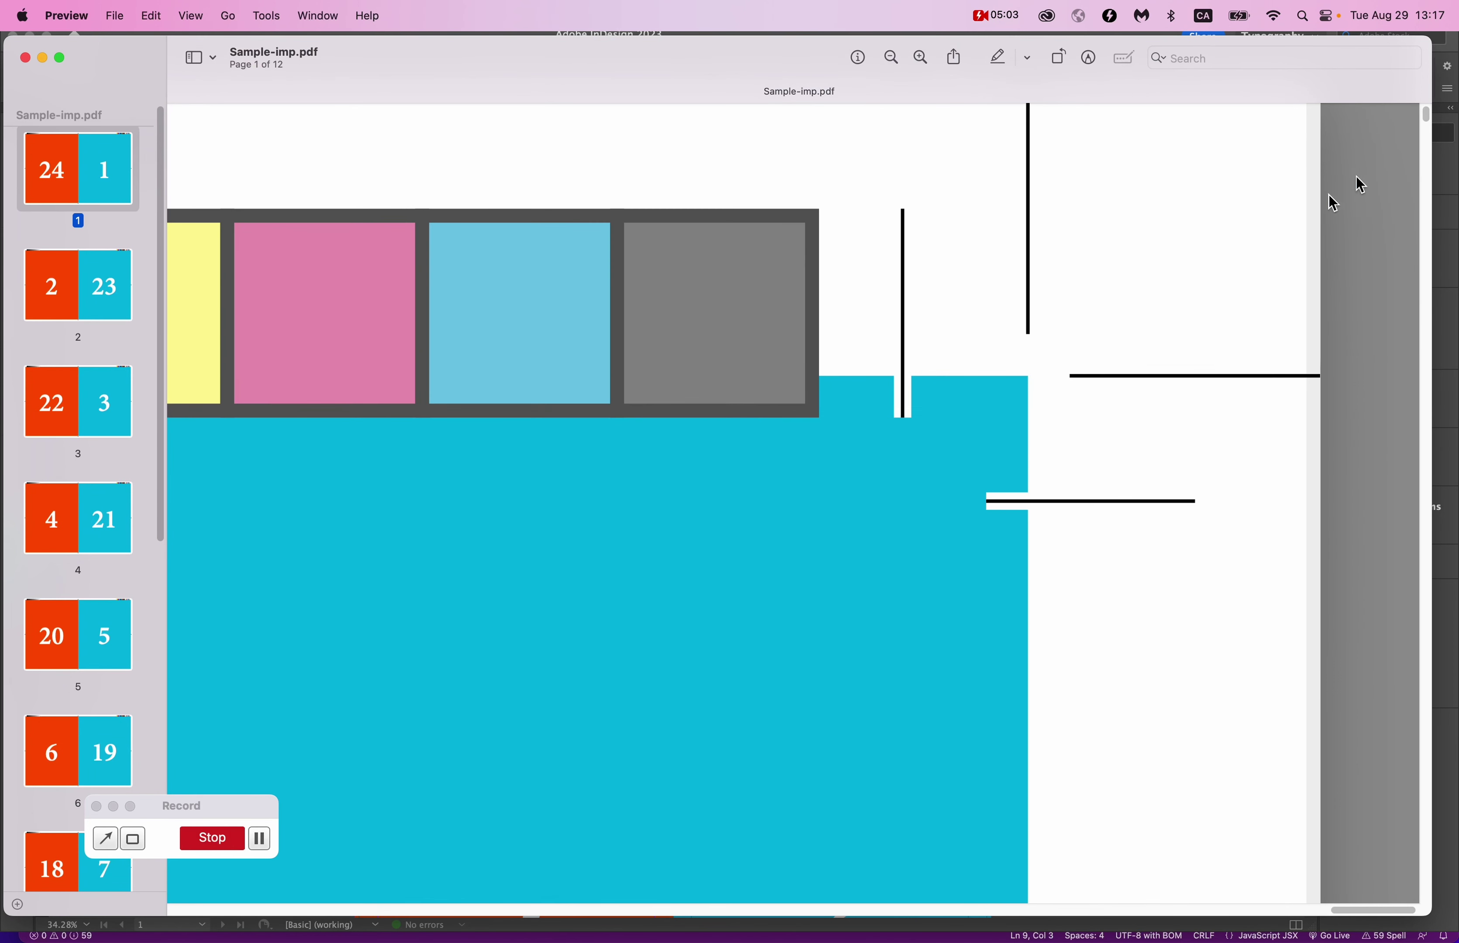
{"action": "key", "text": "grave"}
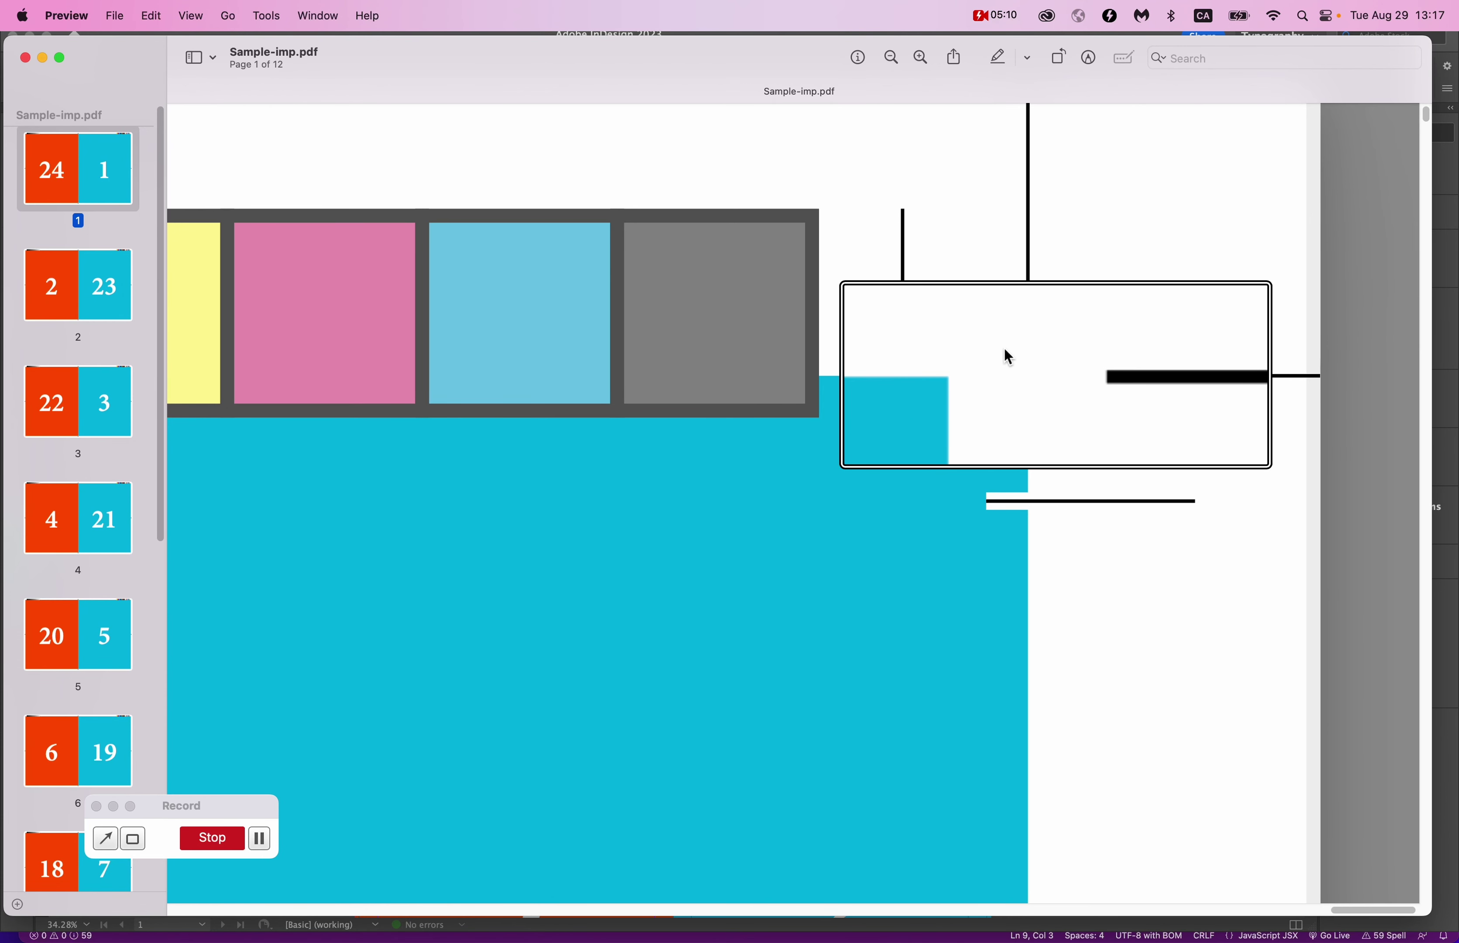
{"action": "key", "text": "grave"}
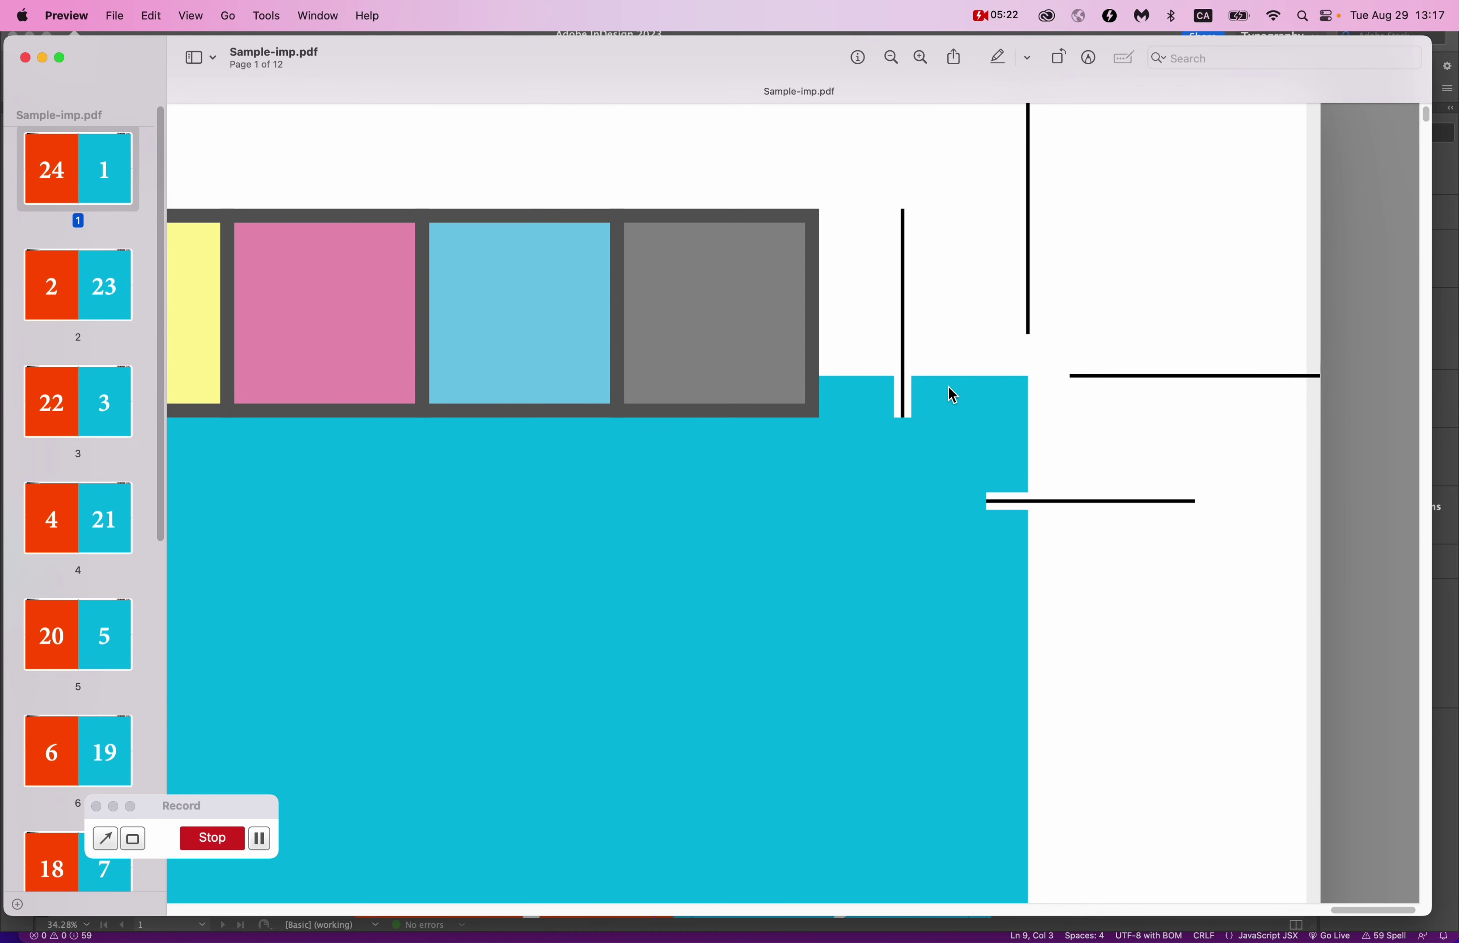
- Examine the colour bar along the top edge of page 1 in the 24–1 spread
{"action": "scroll", "coordinate": [947, 385], "scroll_direction": "left", "scroll_amount": 2}
{"action": "scroll", "coordinate": [948, 386], "scroll_direction": "down", "scroll_amount": 5}
{"action": "scroll", "coordinate": [946, 385], "scroll_direction": "right", "scroll_amount": 2}
{"action": "scroll", "coordinate": [946, 385], "scroll_direction": "down", "scroll_amount": 2}
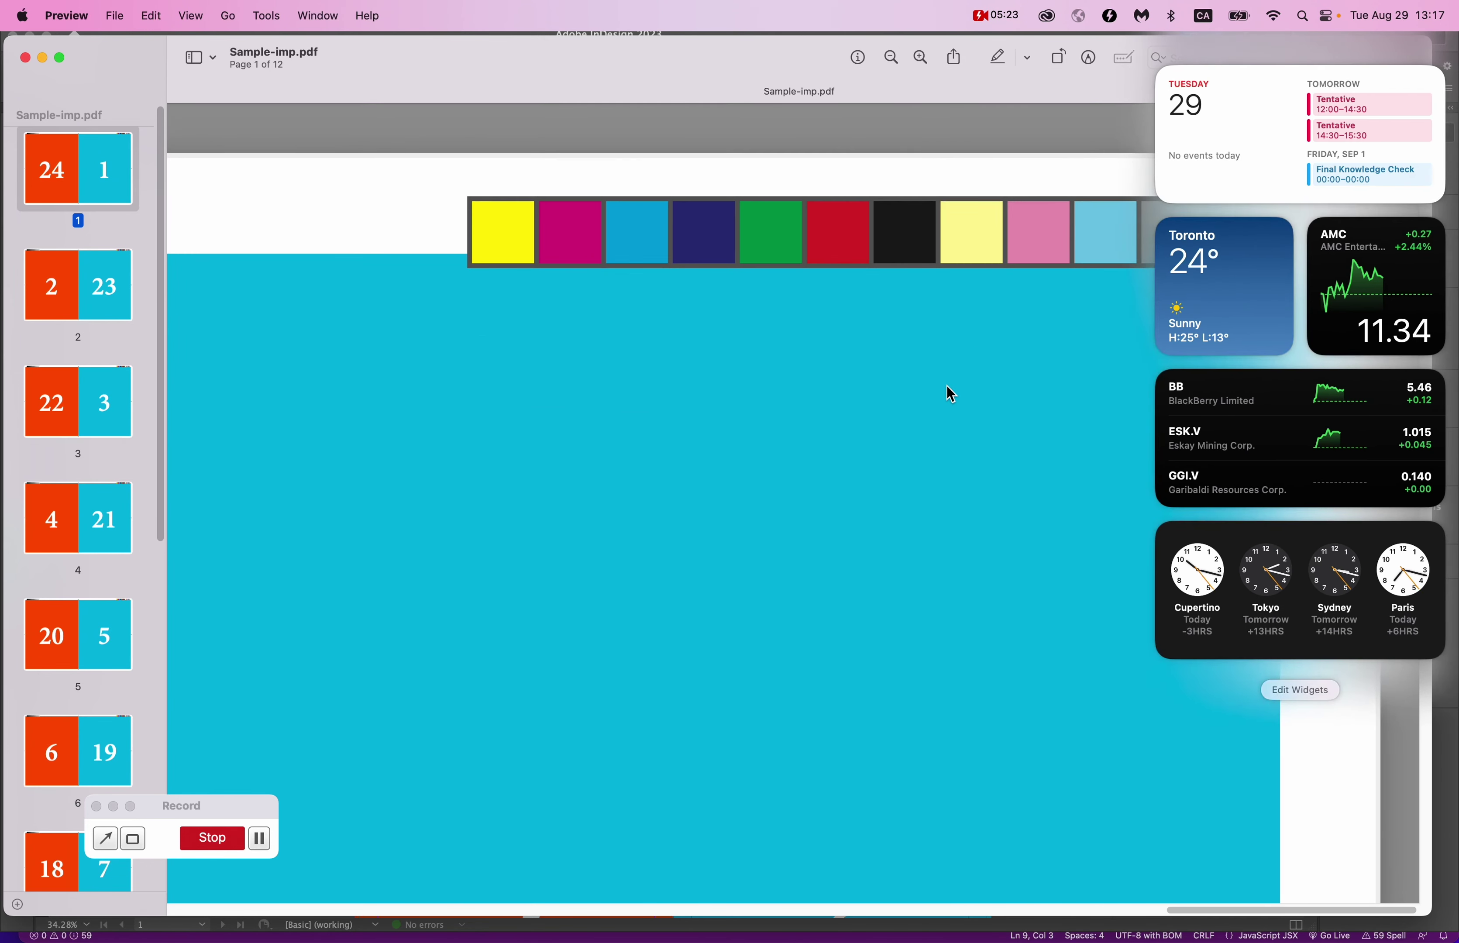
{"action": "left_click", "coordinate": [946, 385]}
{"action": "scroll", "coordinate": [633, 210], "scroll_direction": "up", "scroll_amount": 3}
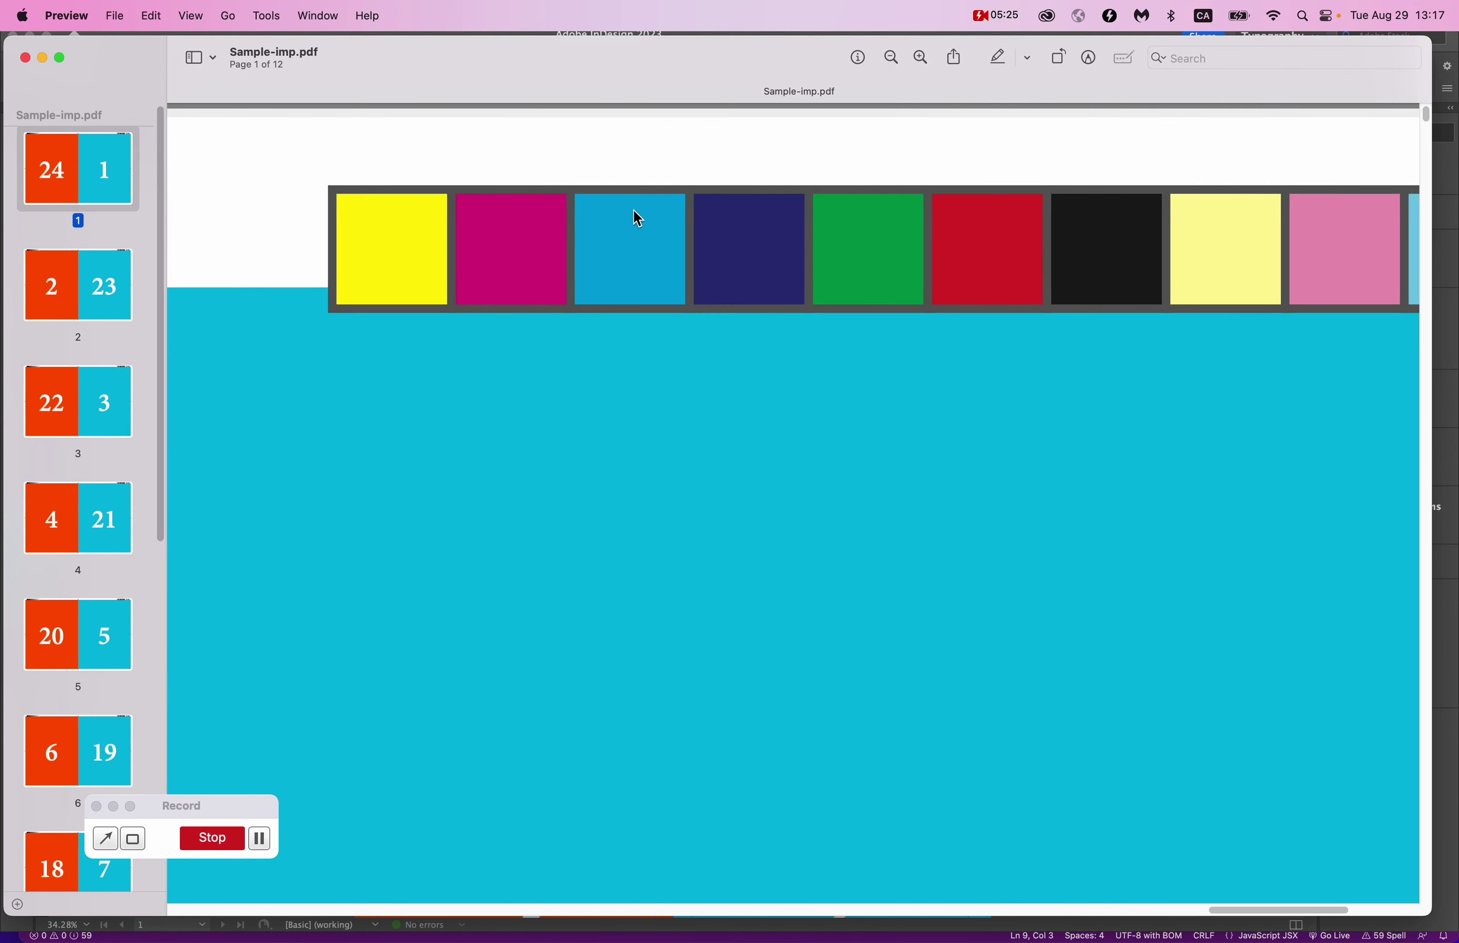
{"action": "scroll", "coordinate": [638, 218], "scroll_direction": "right", "scroll_amount": 8}
{"action": "scroll", "coordinate": [637, 218], "scroll_direction": "left", "scroll_amount": 8}
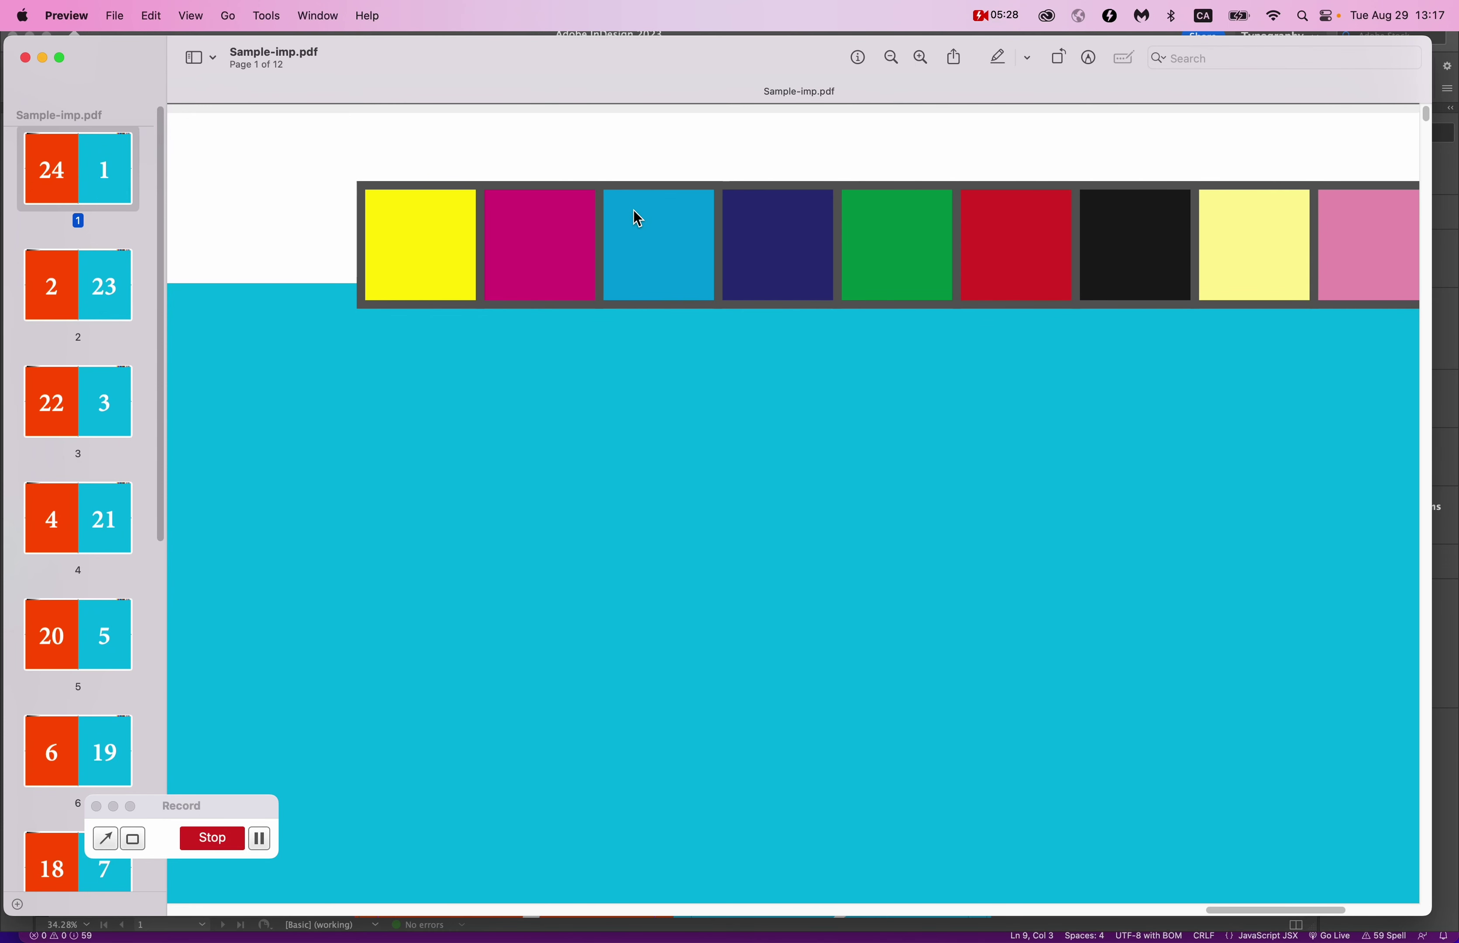
{"action": "scroll", "coordinate": [679, 328], "scroll_direction": "up", "scroll_amount": 2}
{"action": "scroll", "coordinate": [679, 327], "scroll_direction": "right", "scroll_amount": 6}
{"action": "scroll", "coordinate": [680, 327], "scroll_direction": "left", "scroll_amount": 3}
{"action": "scroll", "coordinate": [679, 327], "scroll_direction": "down", "scroll_amount": 1}
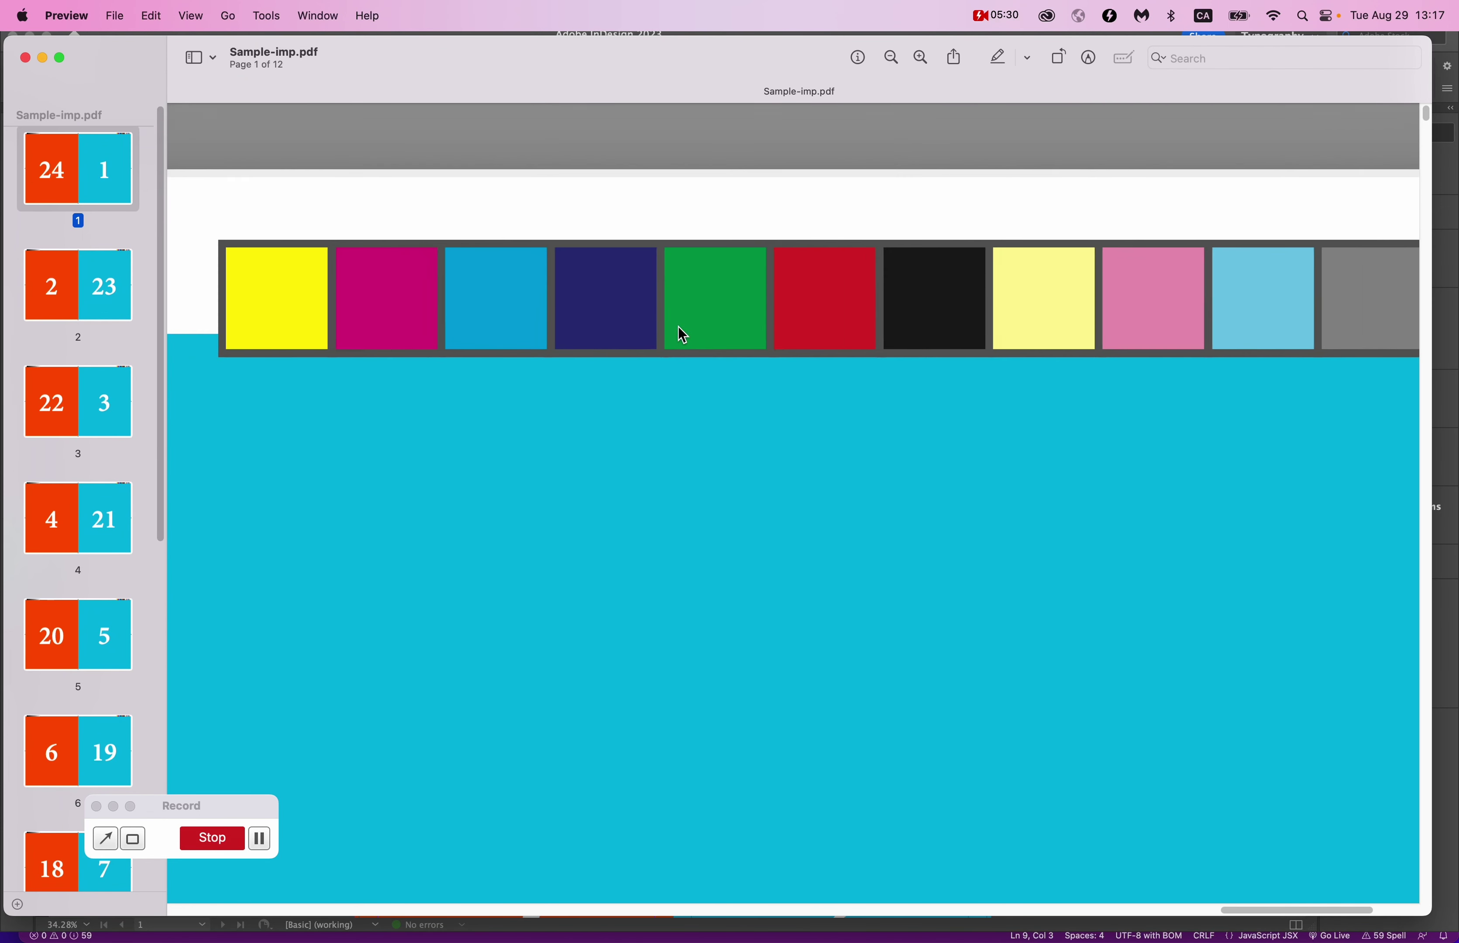
{"action": "scroll", "coordinate": [677, 326], "scroll_direction": "down", "scroll_amount": 2}
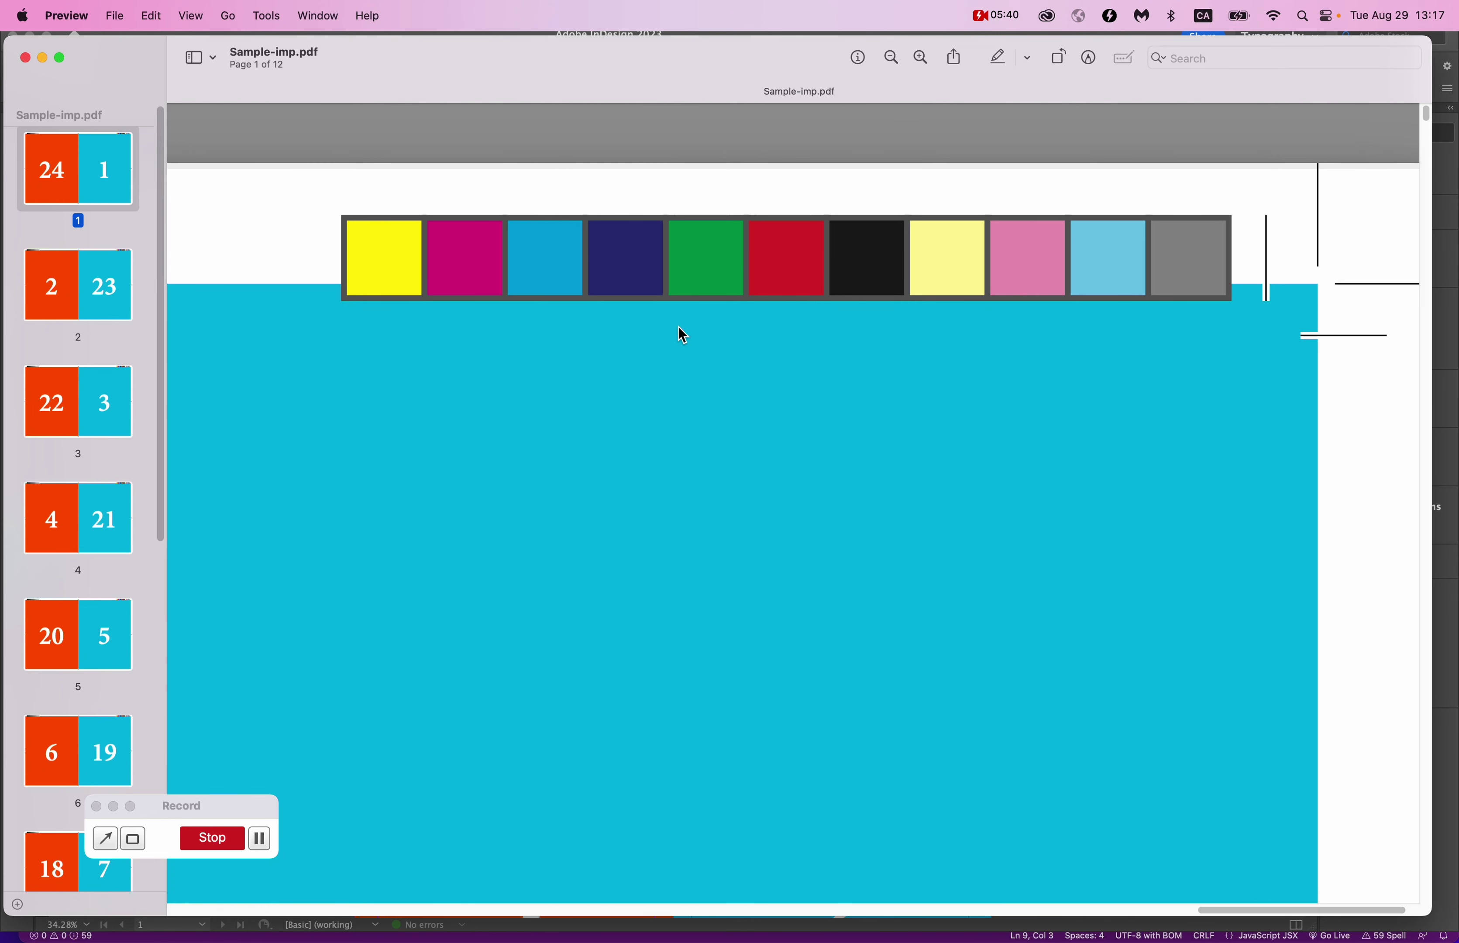
- Examine the registration mark above the fold between pages 24 and 1, and close Sample-imp.pdf
{"action": "scroll", "coordinate": [678, 326], "scroll_direction": "left", "scroll_amount": 15}
{"action": "scroll", "coordinate": [677, 326], "scroll_direction": "left", "scroll_amount": 5}
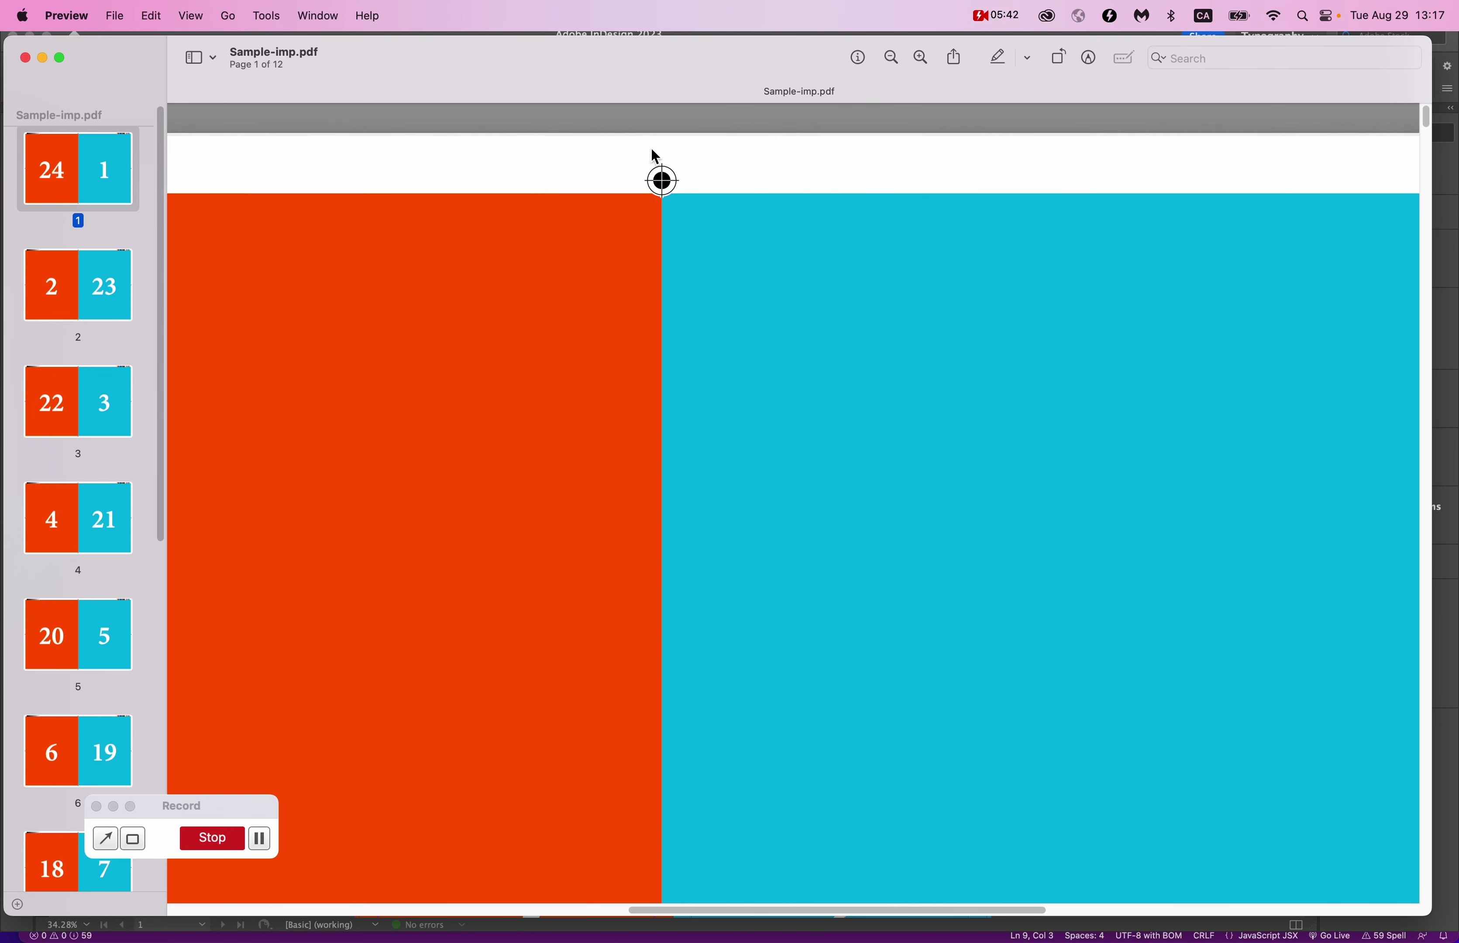
{"action": "scroll", "coordinate": [663, 193], "scroll_direction": "up", "scroll_amount": 10}
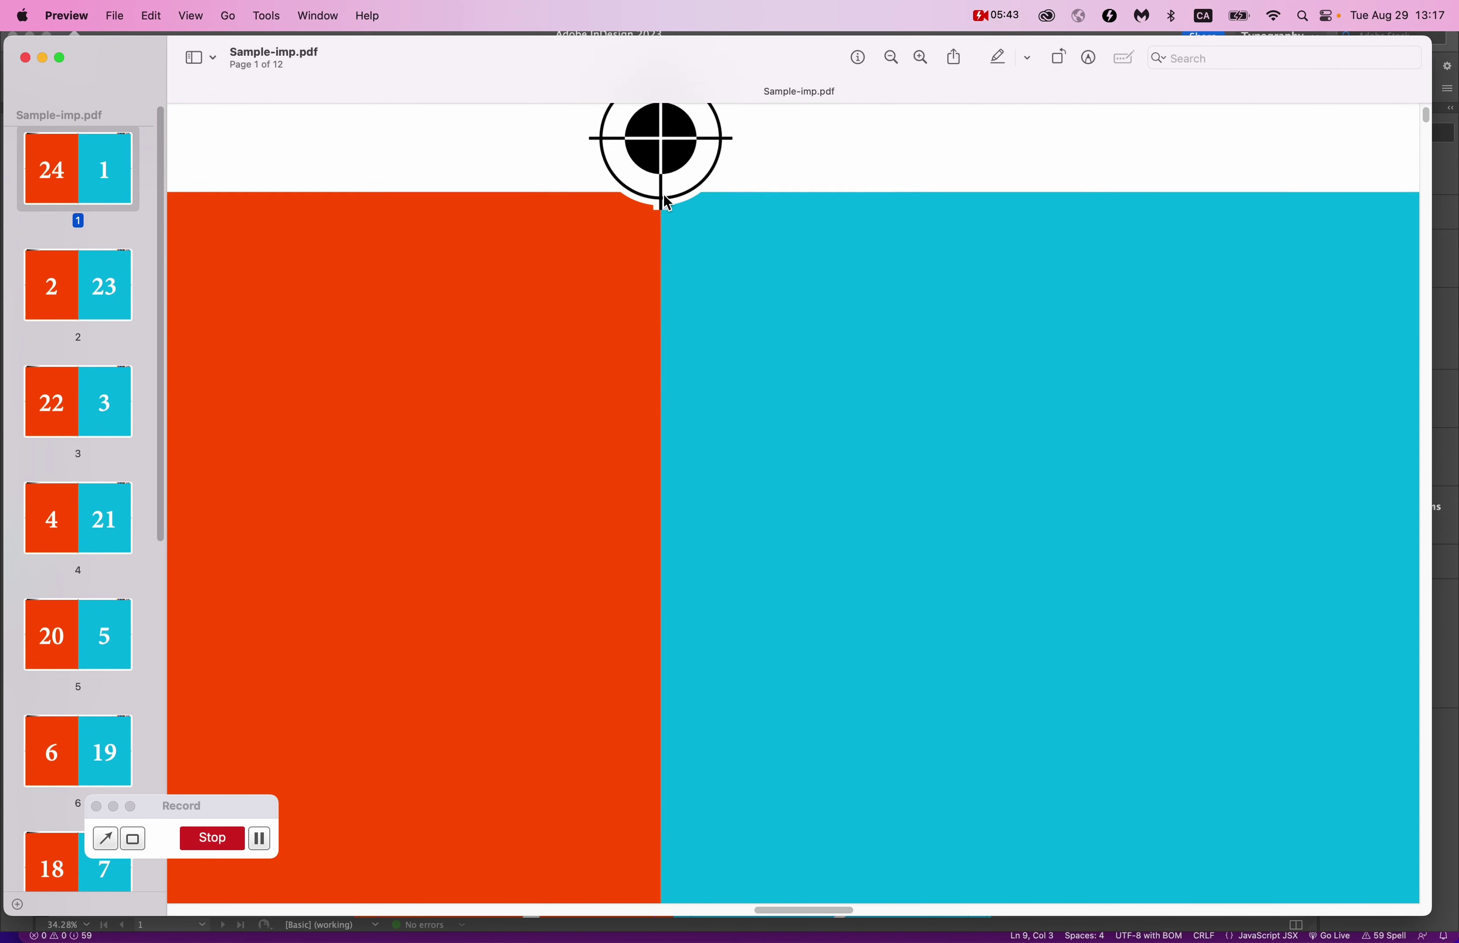
{"action": "scroll", "coordinate": [700, 410], "scroll_direction": "up", "scroll_amount": 3}
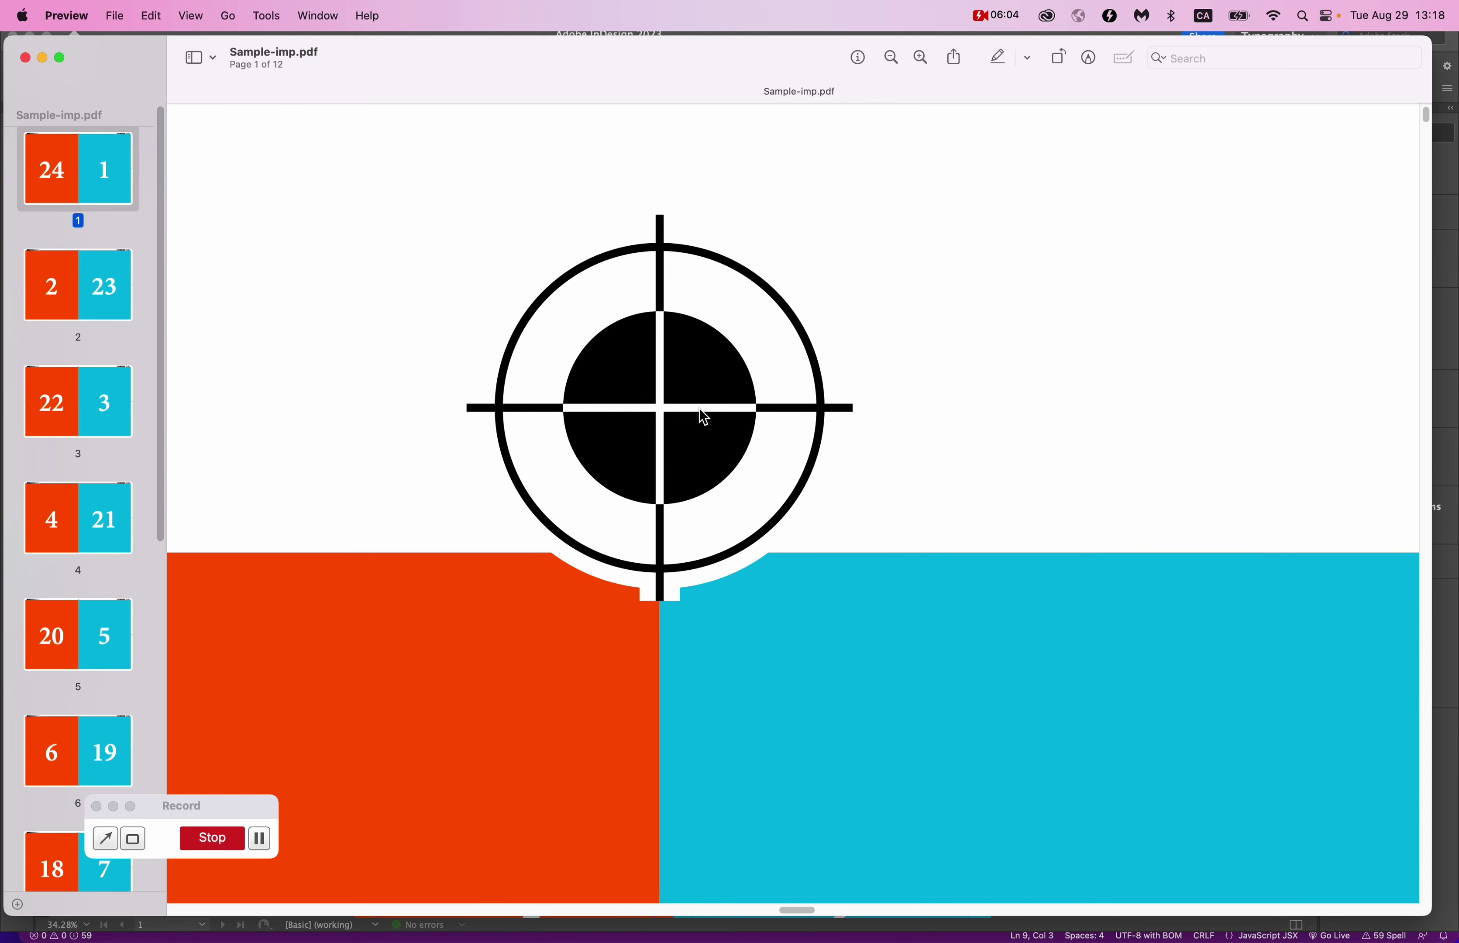
{"action": "scroll", "coordinate": [699, 408], "scroll_direction": "down", "scroll_amount": 10}
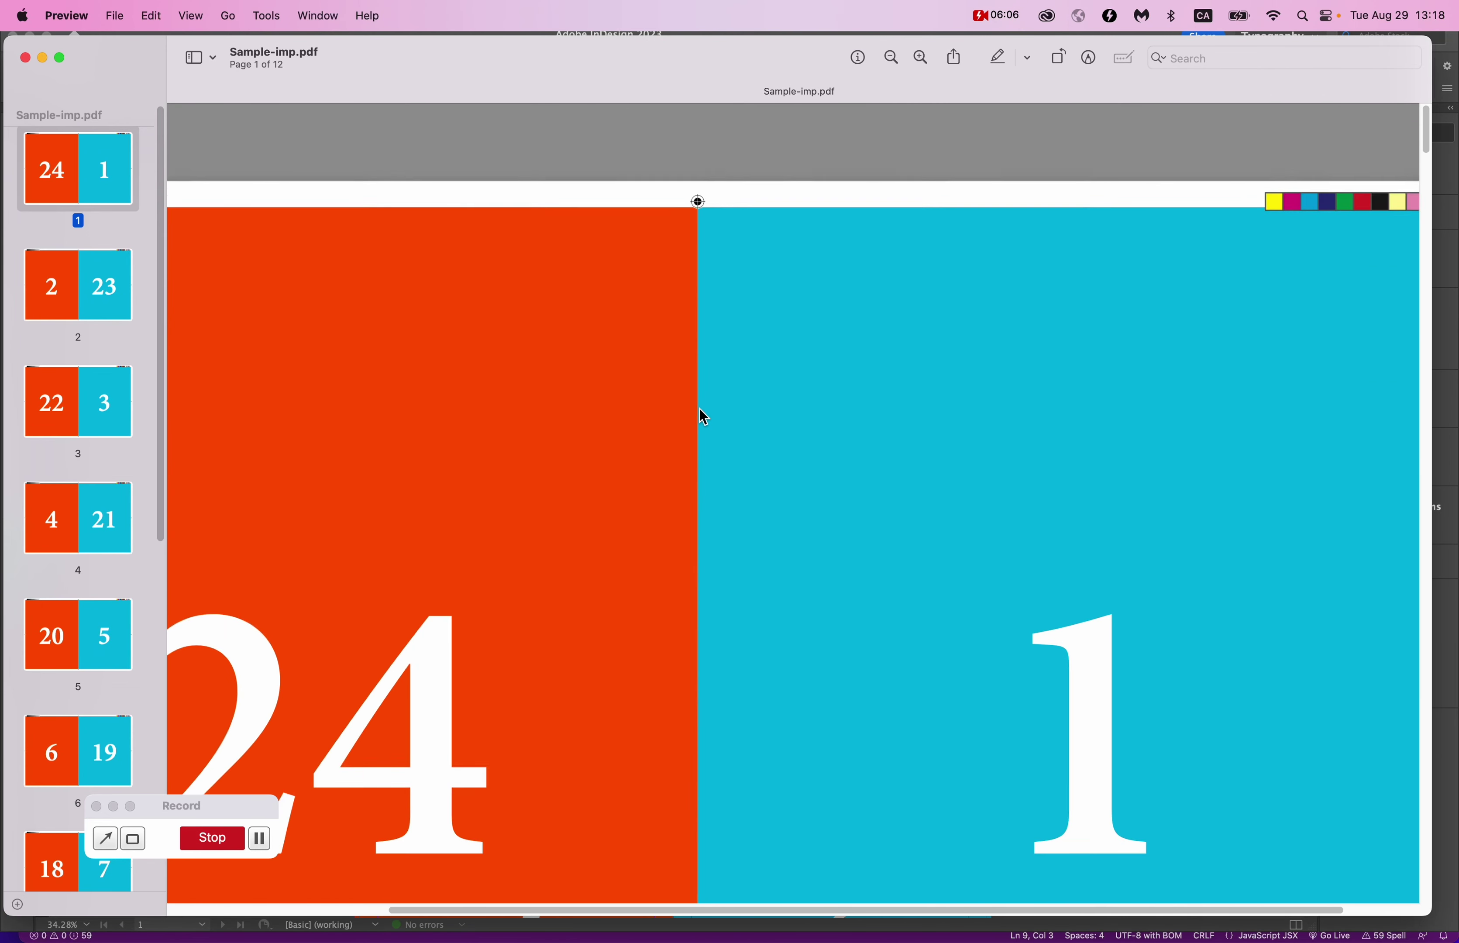
{"action": "scroll", "coordinate": [699, 409], "scroll_direction": "down", "scroll_amount": 3}
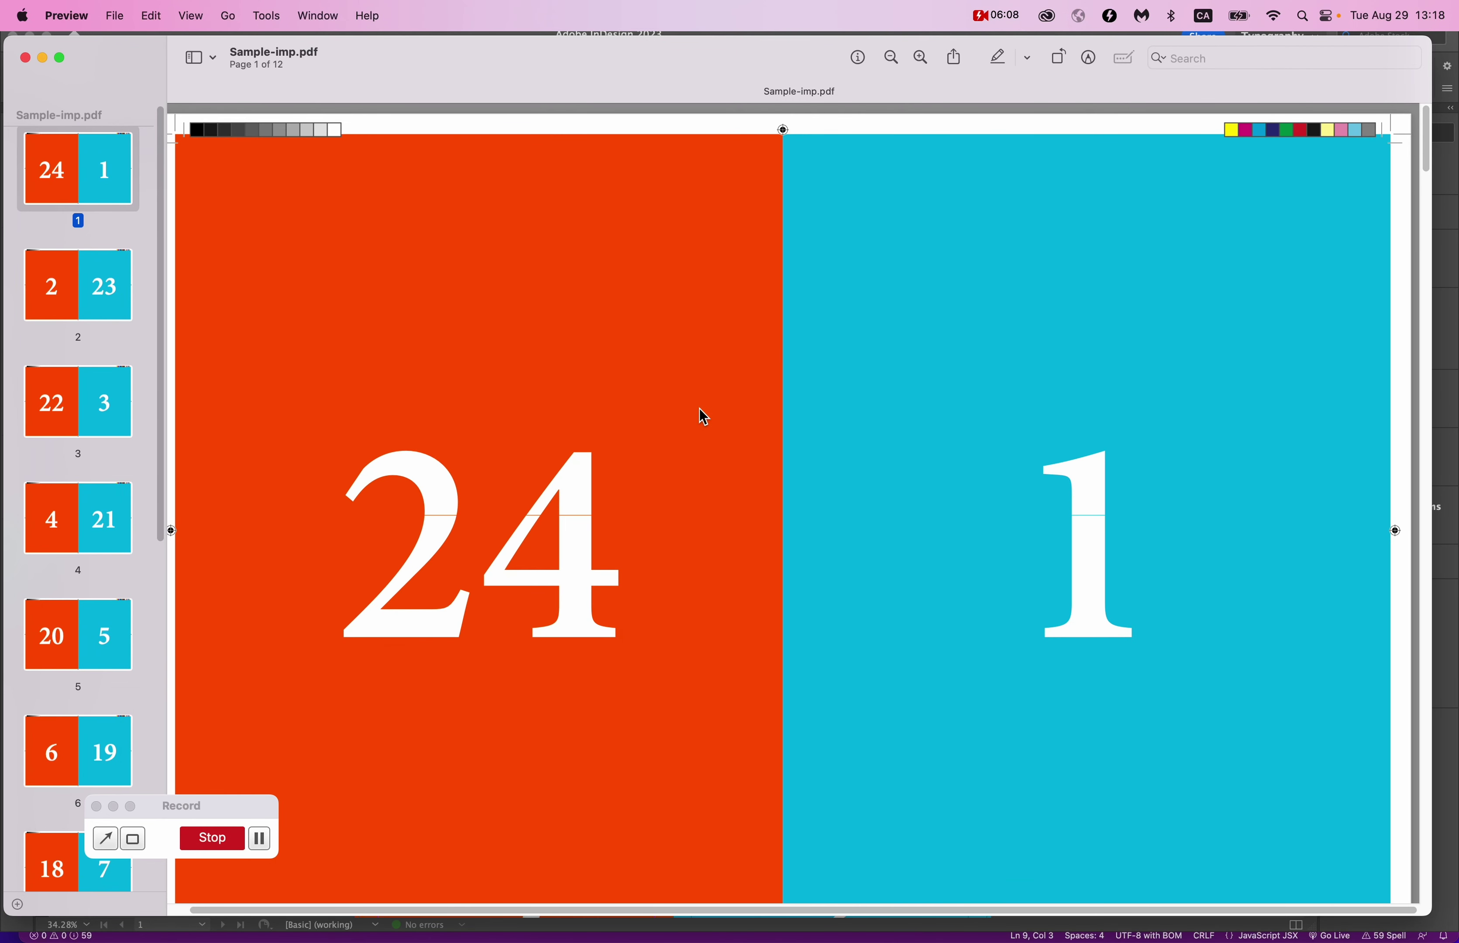
{"action": "scroll", "coordinate": [703, 417], "scroll_direction": "down", "scroll_amount": 5}
{"action": "scroll", "coordinate": [703, 417], "scroll_direction": "up", "scroll_amount": 5}
{"action": "left_click", "coordinate": [26, 59]}
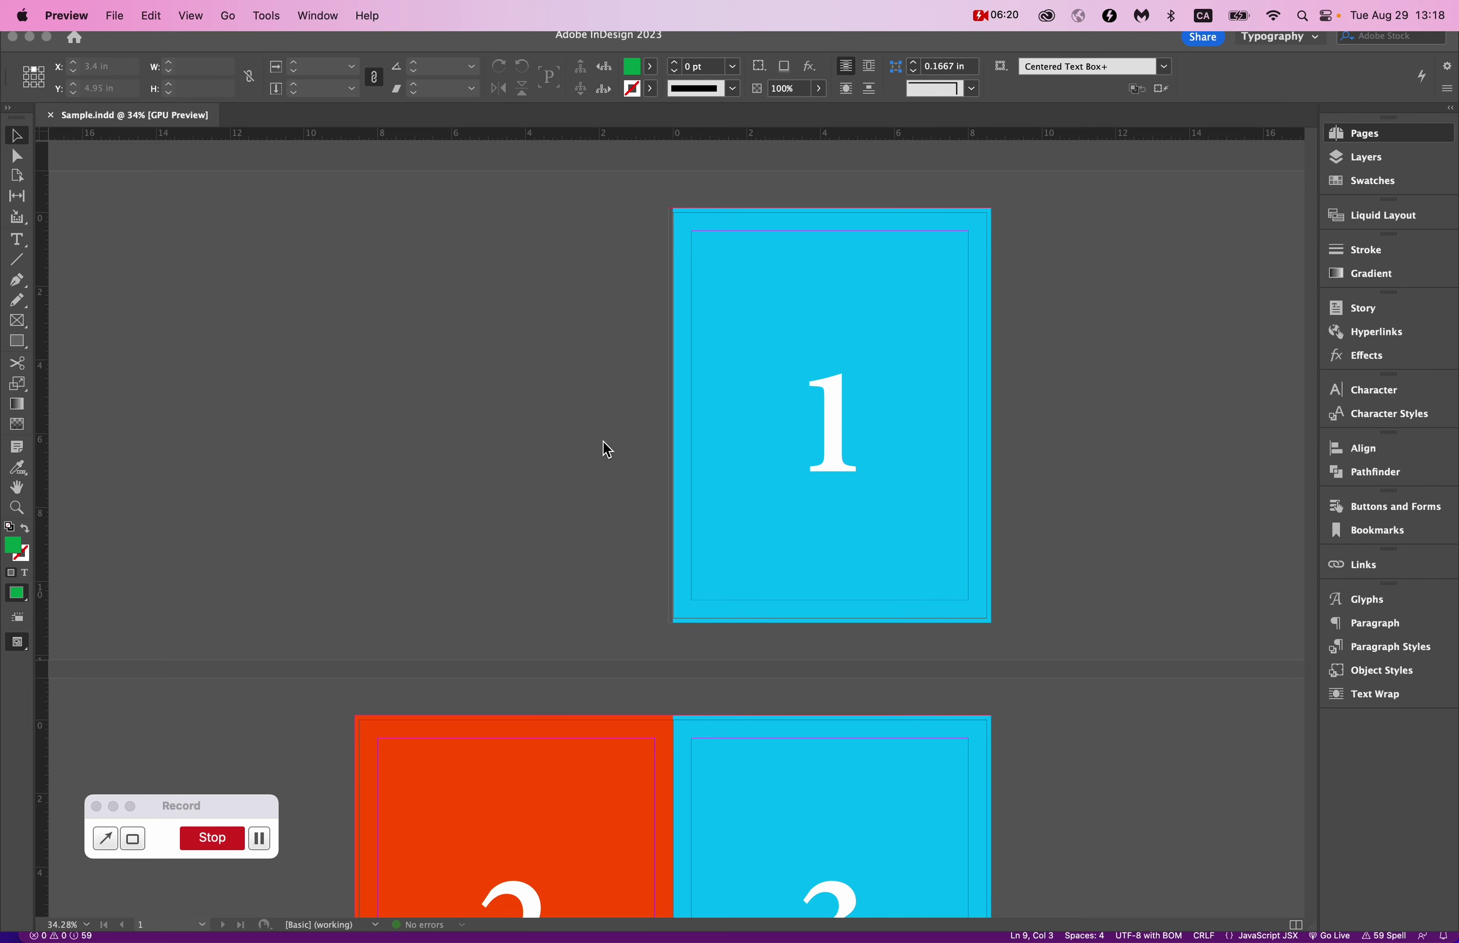
- Switch to the booklet imposition folder in Finder and reopen Sample-imp.pdf
{"action": "key", "text": "ctrl+Up"}
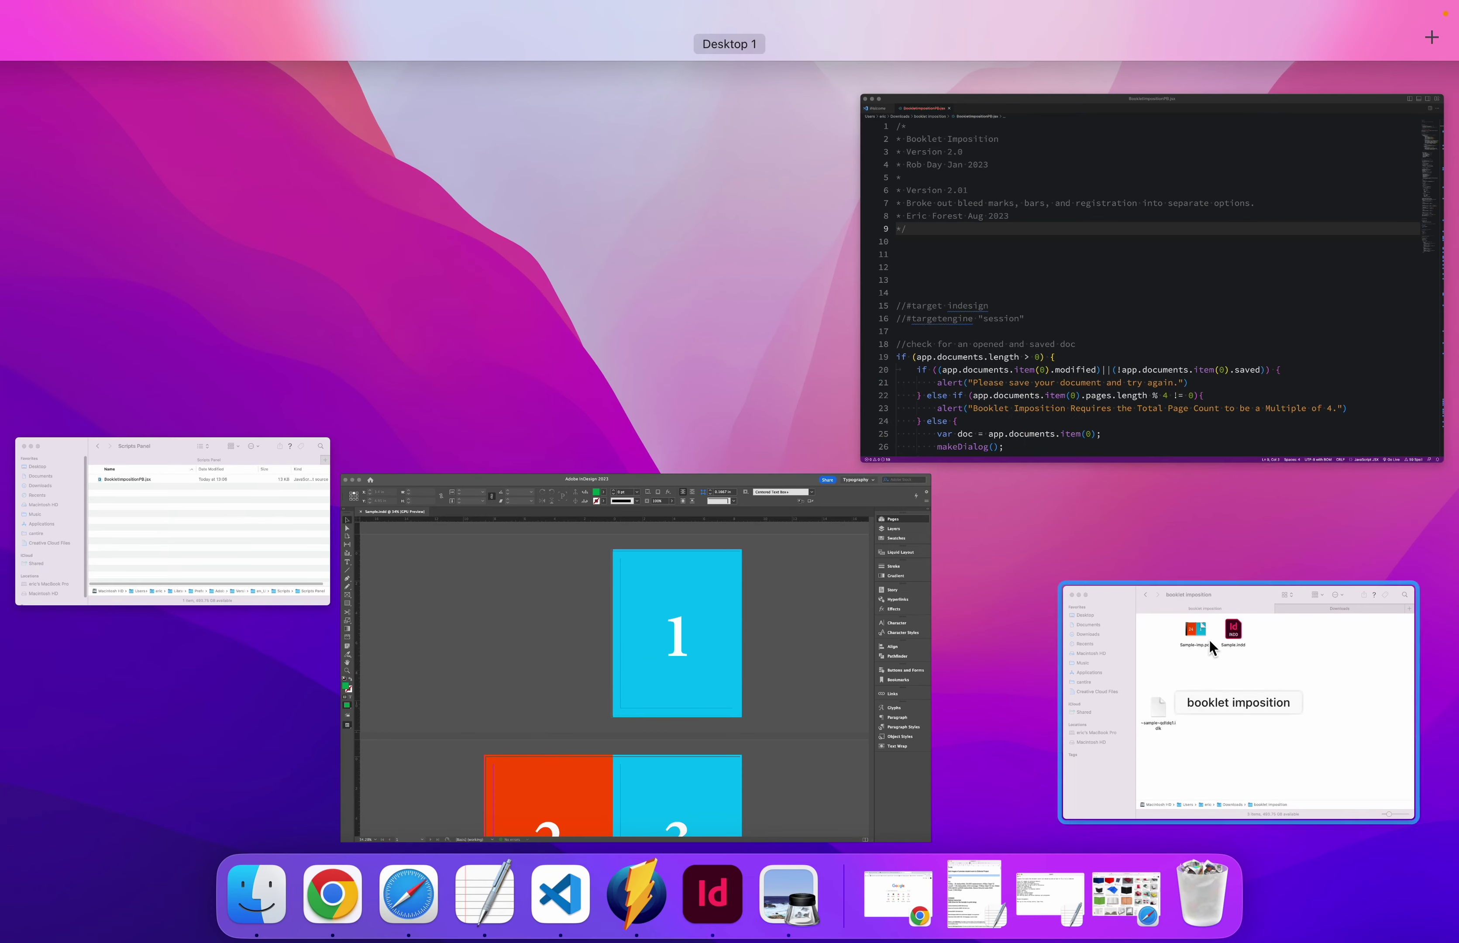
{"action": "left_click", "coordinate": [1209, 641]}
{"action": "double_click", "coordinate": [1021, 370]}
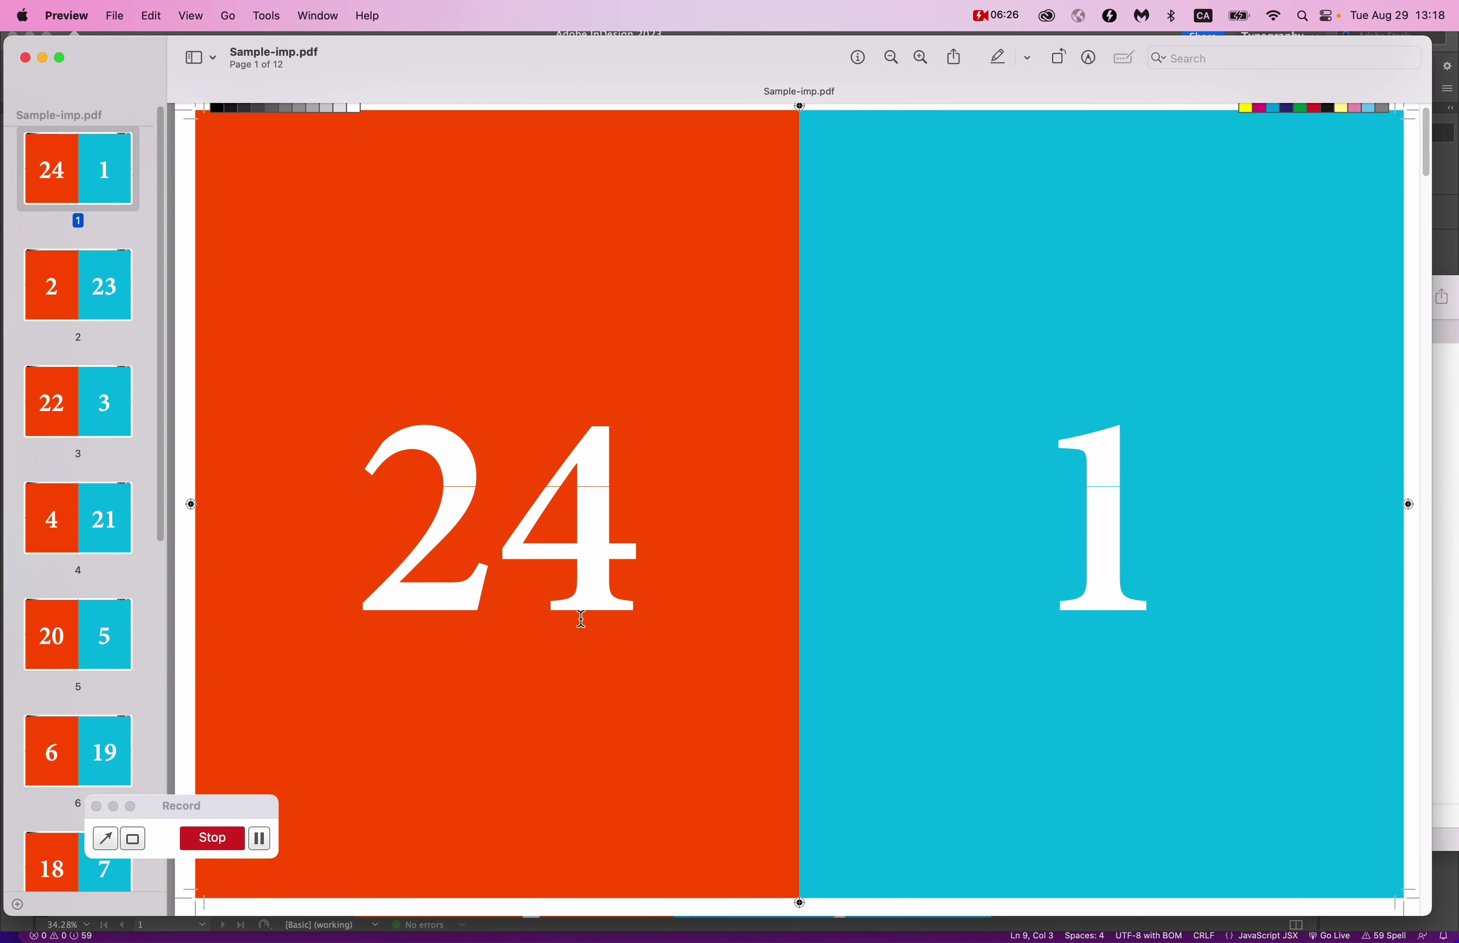